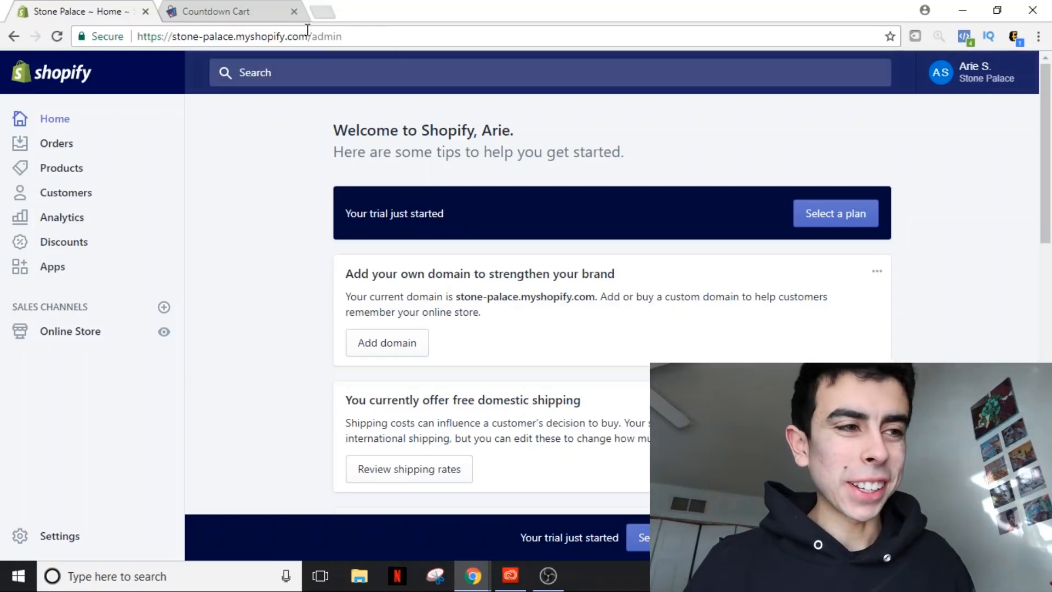
- Close the Countdown Cart tab and start a weight-based rate in the Domestic shipping zone
{"action": "left_click", "coordinate": [293, 11]}
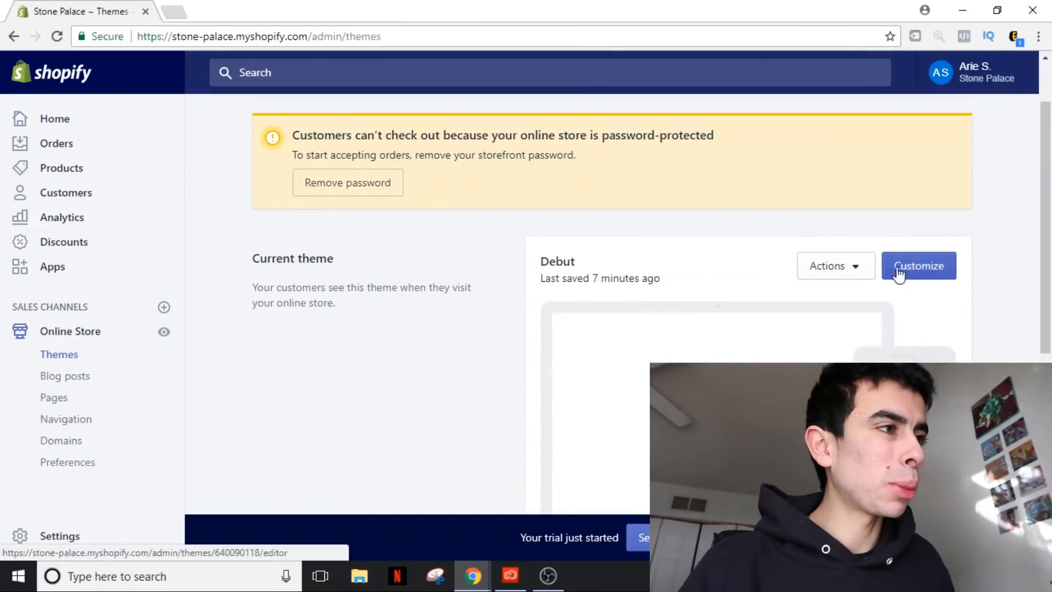
{"action": "left_click", "coordinate": [898, 268]}
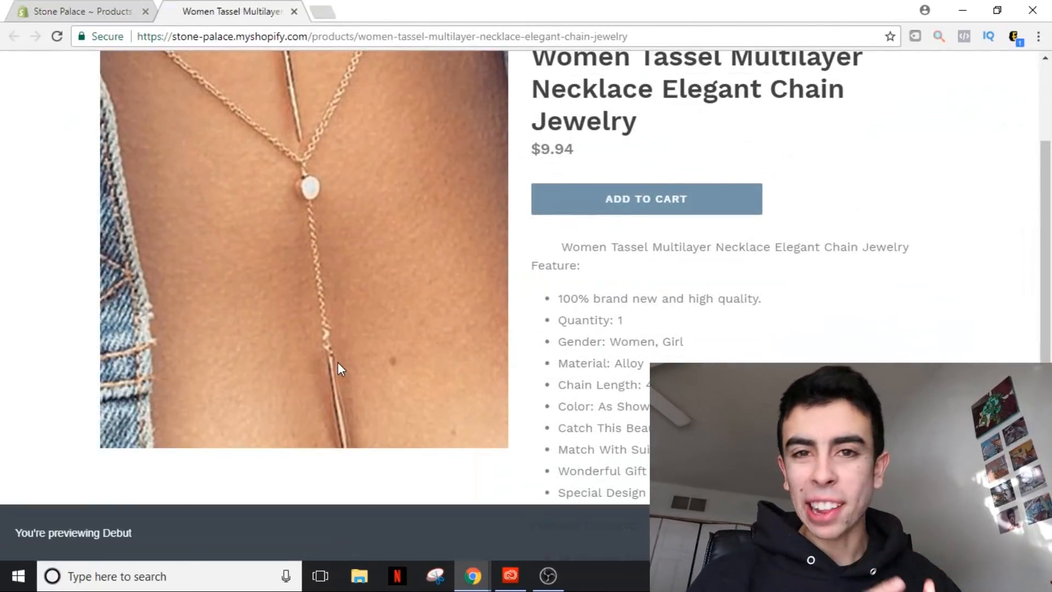
{"action": "scroll", "coordinate": [337, 361], "scroll_direction": "down", "scroll_amount": 1}
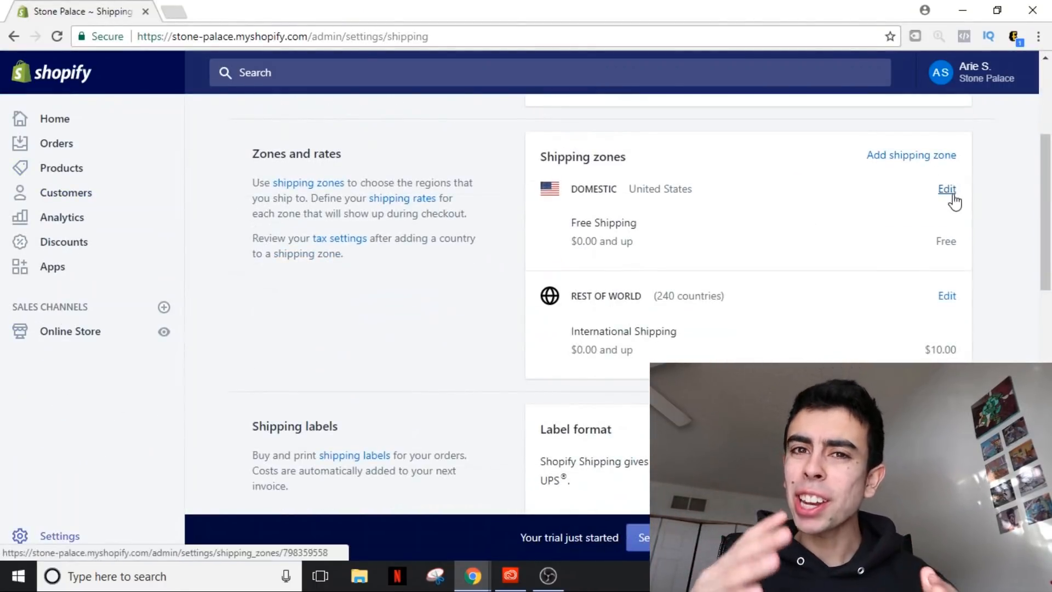
{"action": "left_click", "coordinate": [947, 265]}
{"action": "scroll", "coordinate": [674, 337], "scroll_direction": "down", "scroll_amount": 5}
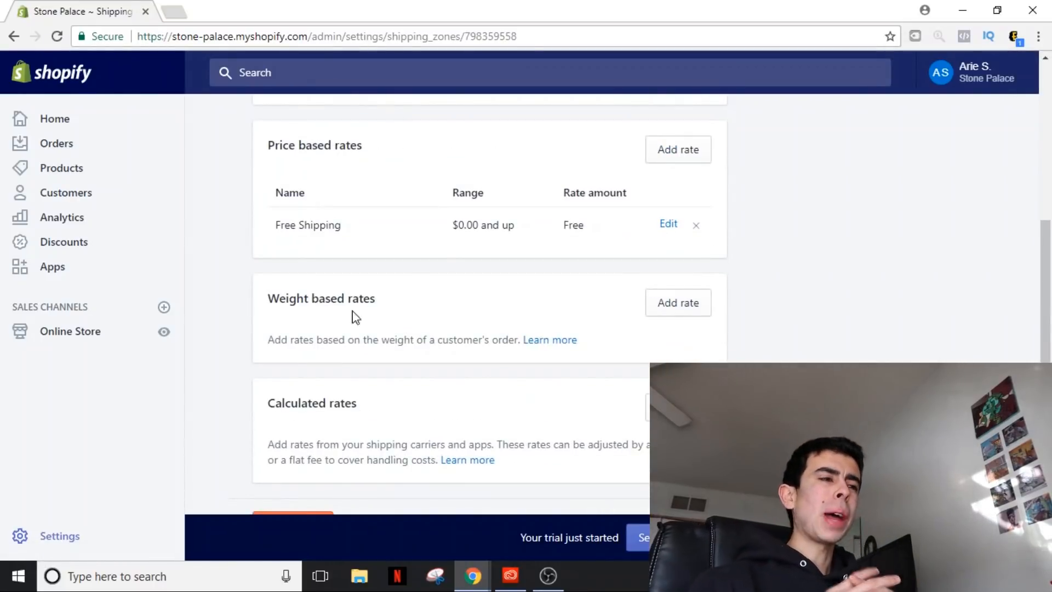
{"action": "left_click", "coordinate": [678, 304]}
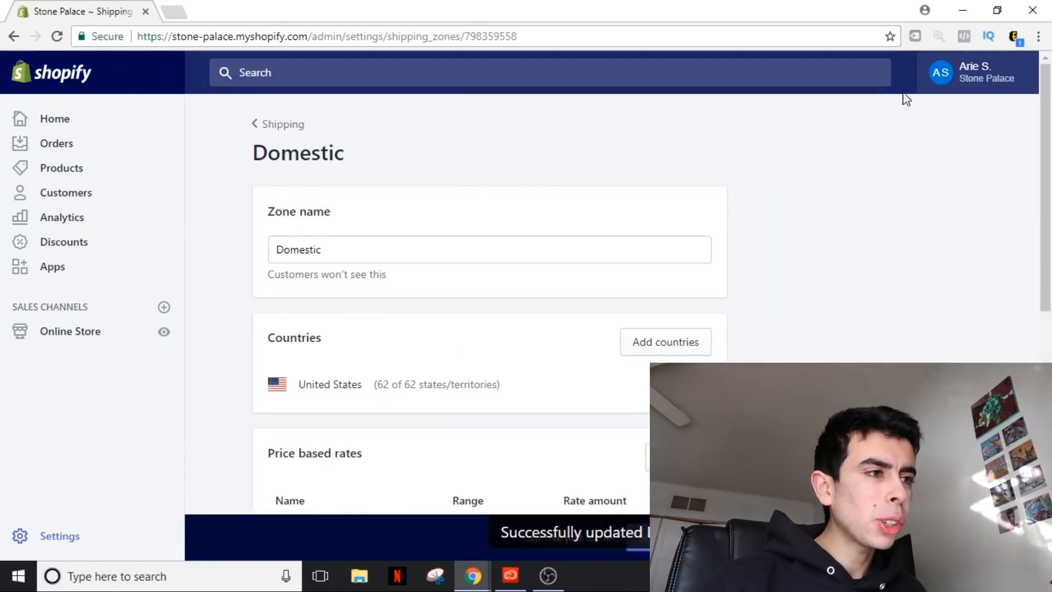
{"action": "scroll", "coordinate": [710, 287], "scroll_direction": "down", "scroll_amount": 5}
{"action": "scroll", "coordinate": [711, 287], "scroll_direction": "down", "scroll_amount": 5}
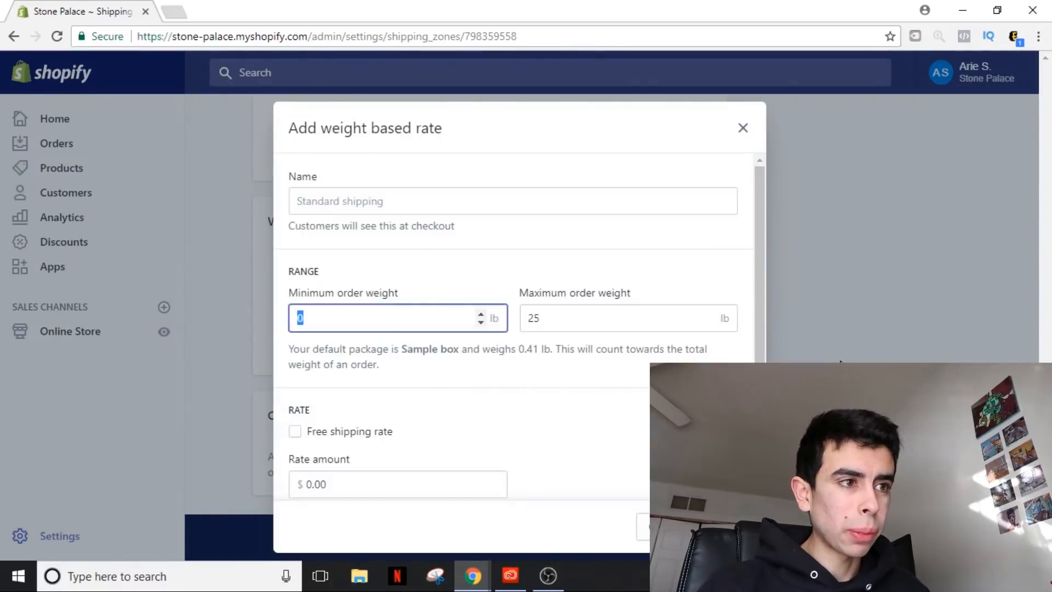
{"action": "scroll", "coordinate": [651, 326], "scroll_direction": "down", "scroll_amount": 2}
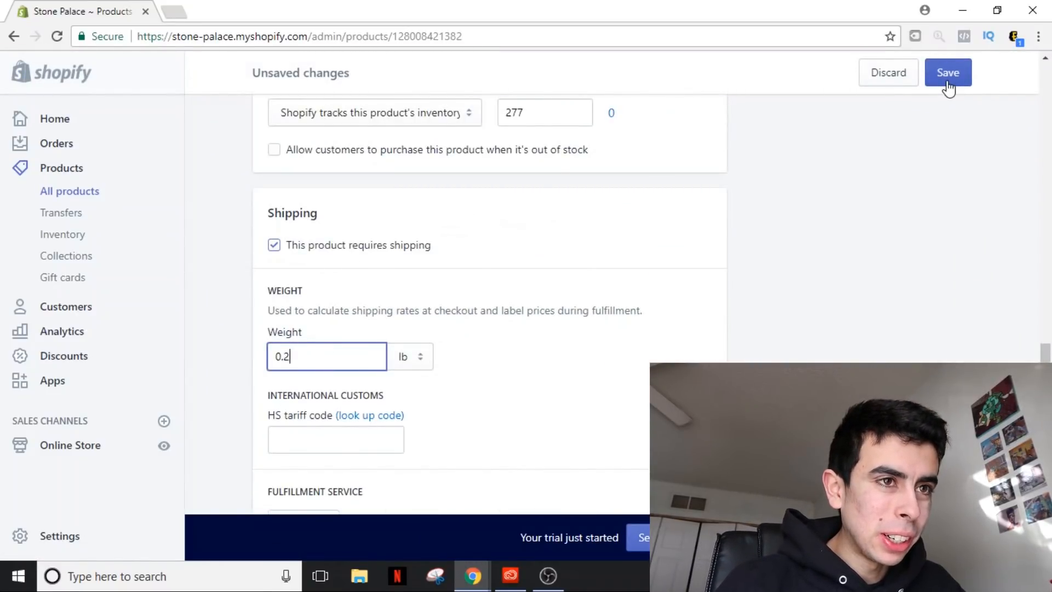
- Save the necklace's 0.2 lb weight and add an empty first line above the description
{"action": "left_click", "coordinate": [943, 78]}
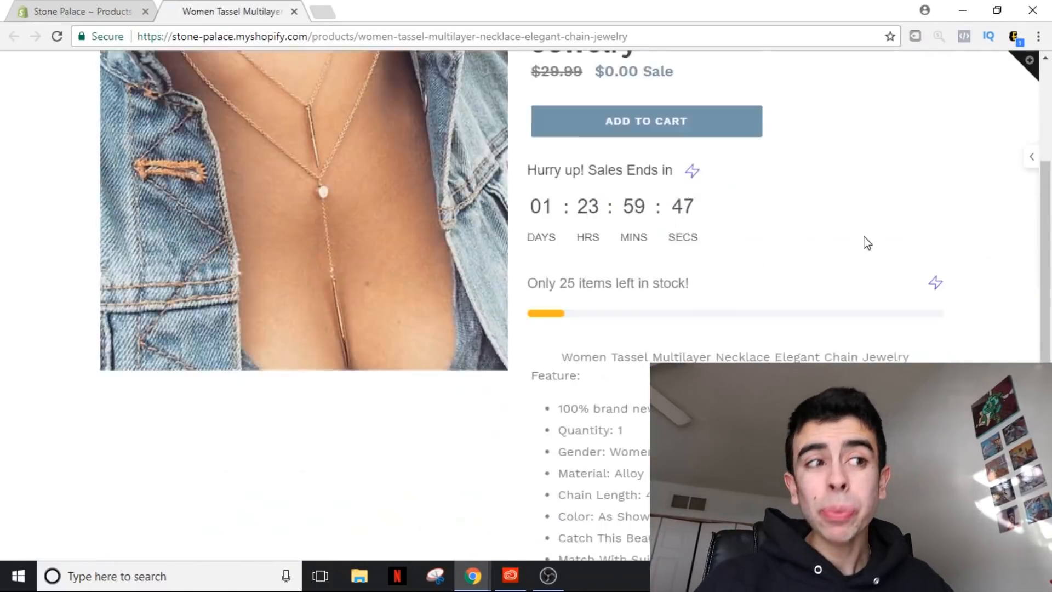
{"action": "scroll", "coordinate": [197, 164], "scroll_direction": "up", "scroll_amount": 5}
{"action": "scroll", "coordinate": [642, 246], "scroll_direction": "down", "scroll_amount": 10}
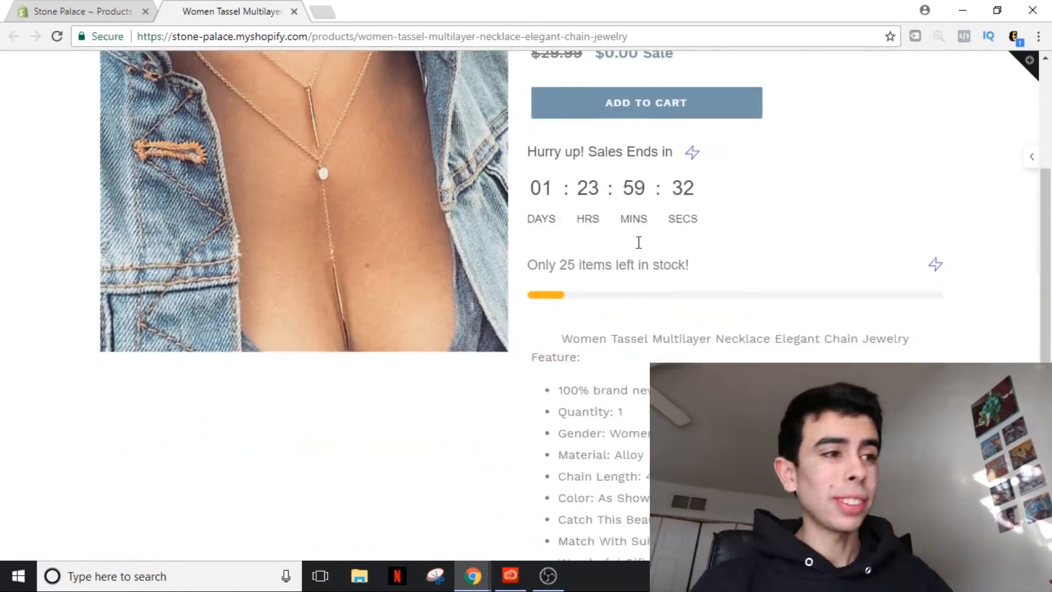
{"action": "scroll", "coordinate": [642, 246], "scroll_direction": "down", "scroll_amount": 8}
{"action": "scroll", "coordinate": [639, 246], "scroll_direction": "up", "scroll_amount": 5}
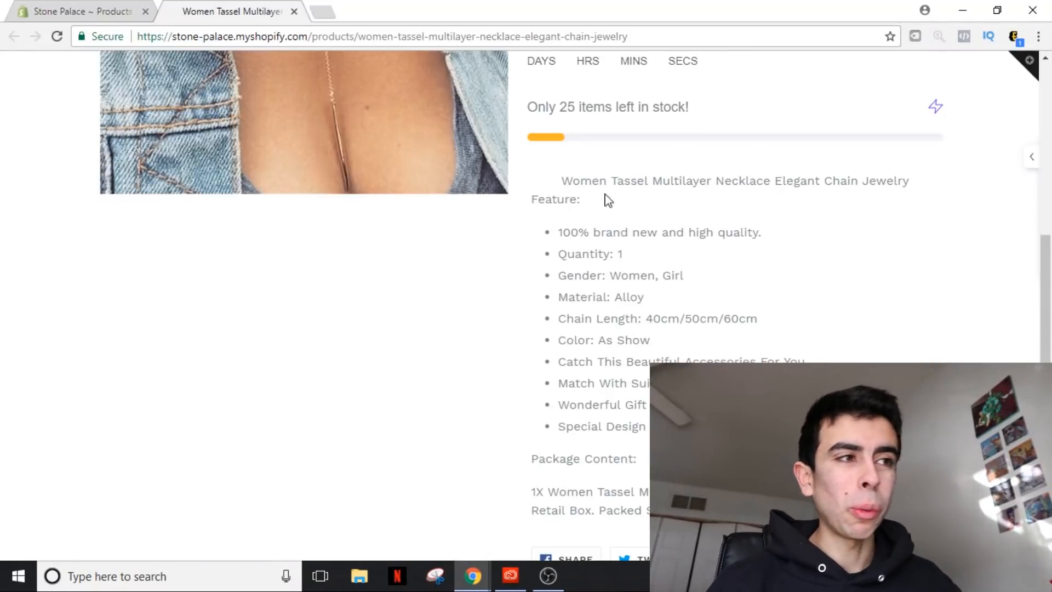
{"action": "key", "text": "ctrl+Tab"}
{"action": "left_click", "coordinate": [336, 296]}
{"action": "key", "text": "Return"}
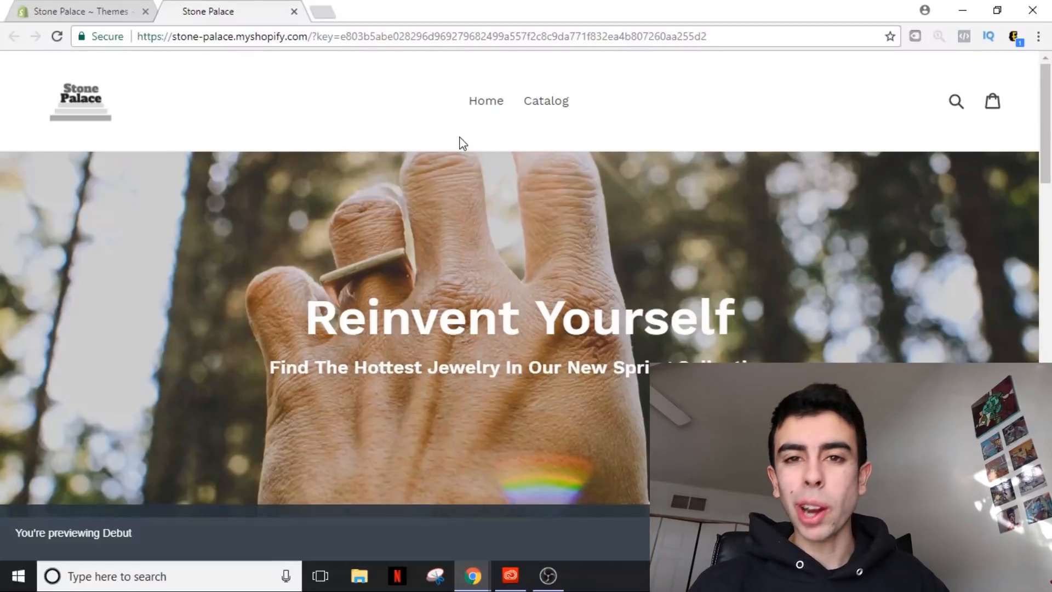
- Return to the store's themes tab and go to the products list
{"action": "left_click", "coordinate": [87, 12]}
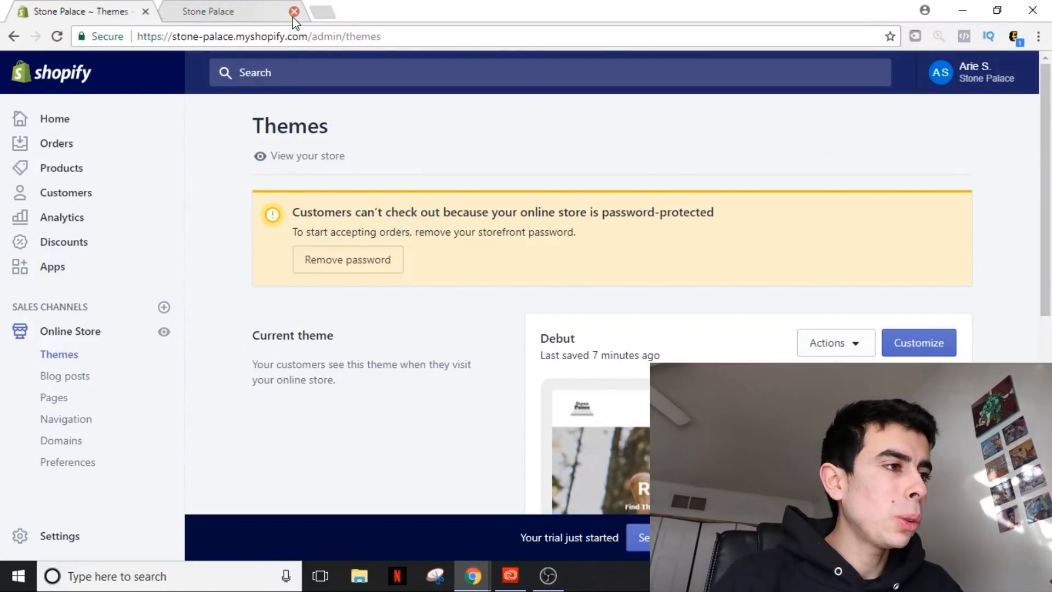
{"action": "left_click", "coordinate": [78, 172]}
{"action": "scroll", "coordinate": [419, 314], "scroll_direction": "down", "scroll_amount": 2}
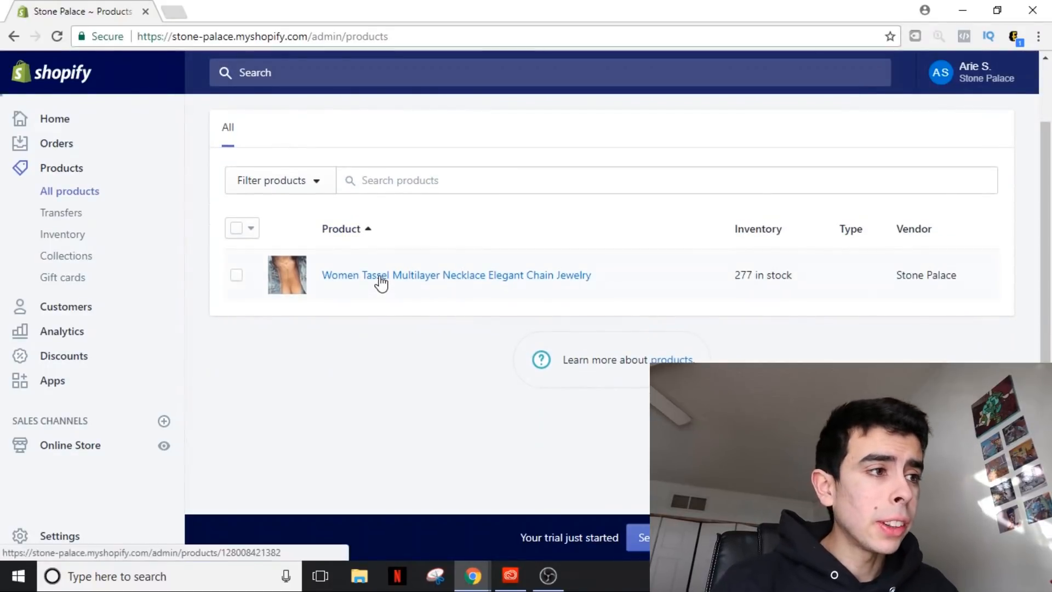
- Open the necklace product, preview it on the storefront, then close the preview
{"action": "left_click", "coordinate": [410, 279]}
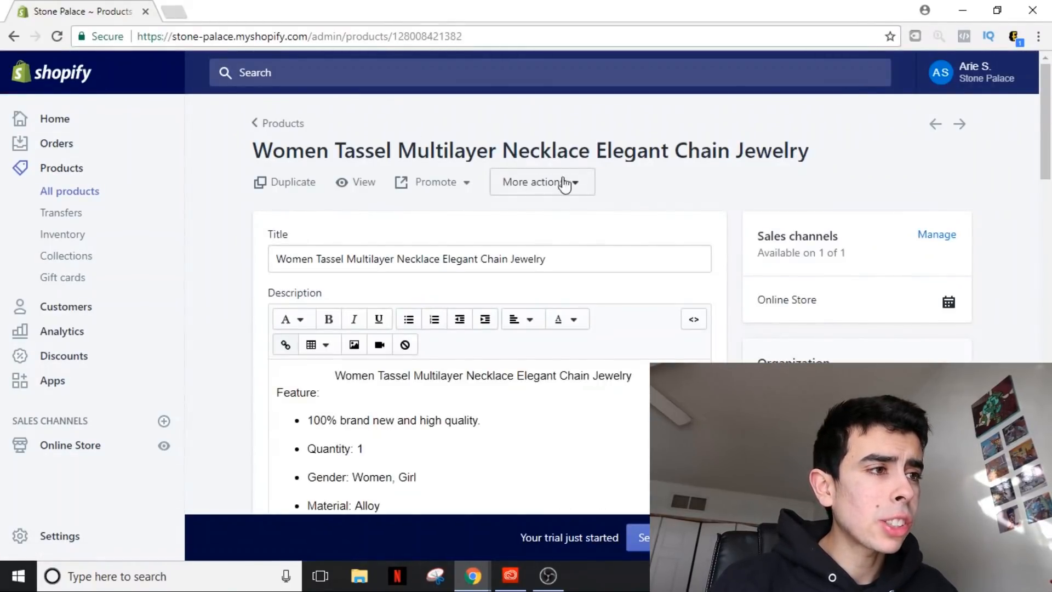
{"action": "scroll", "coordinate": [576, 246], "scroll_direction": "down", "scroll_amount": 1}
{"action": "left_click", "coordinate": [357, 106]}
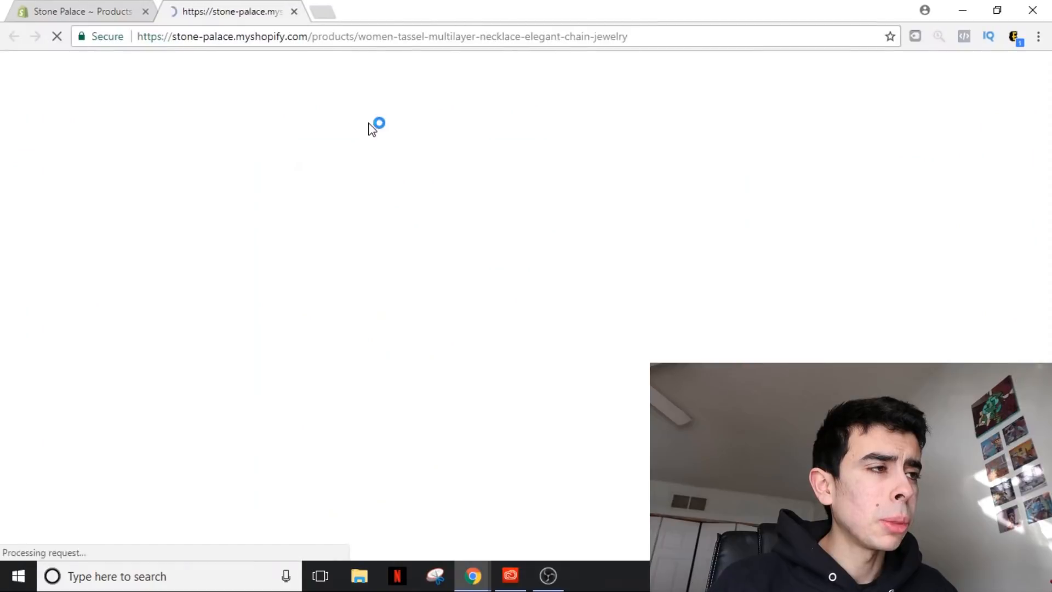
{"action": "scroll", "coordinate": [575, 247], "scroll_direction": "down", "scroll_amount": 1}
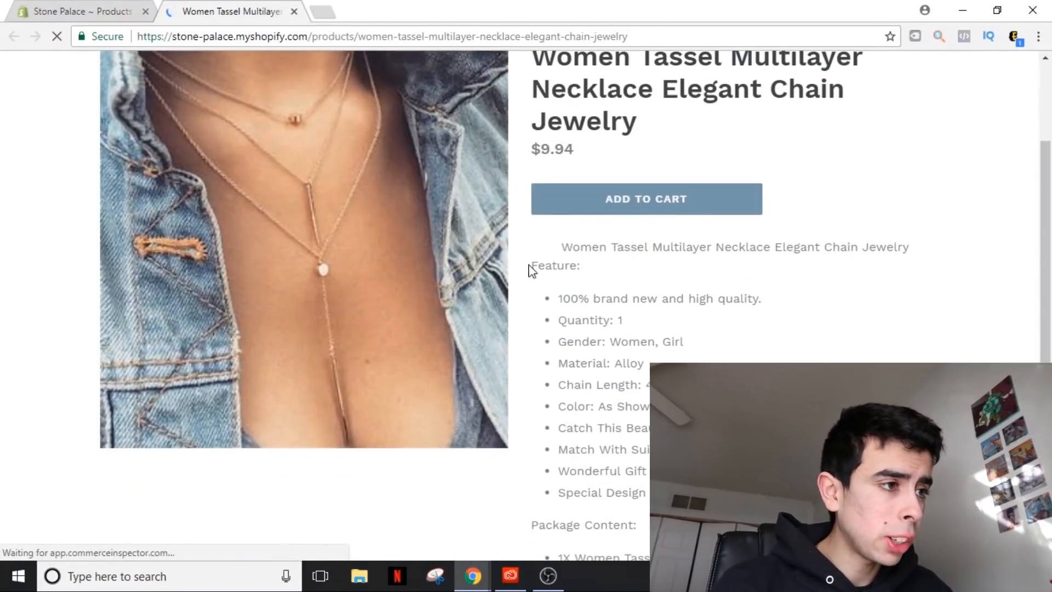
{"action": "scroll", "coordinate": [576, 246], "scroll_direction": "up", "scroll_amount": 1}
{"action": "scroll", "coordinate": [493, 247], "scroll_direction": "down", "scroll_amount": 1}
{"action": "scroll", "coordinate": [461, 231], "scroll_direction": "up", "scroll_amount": 1}
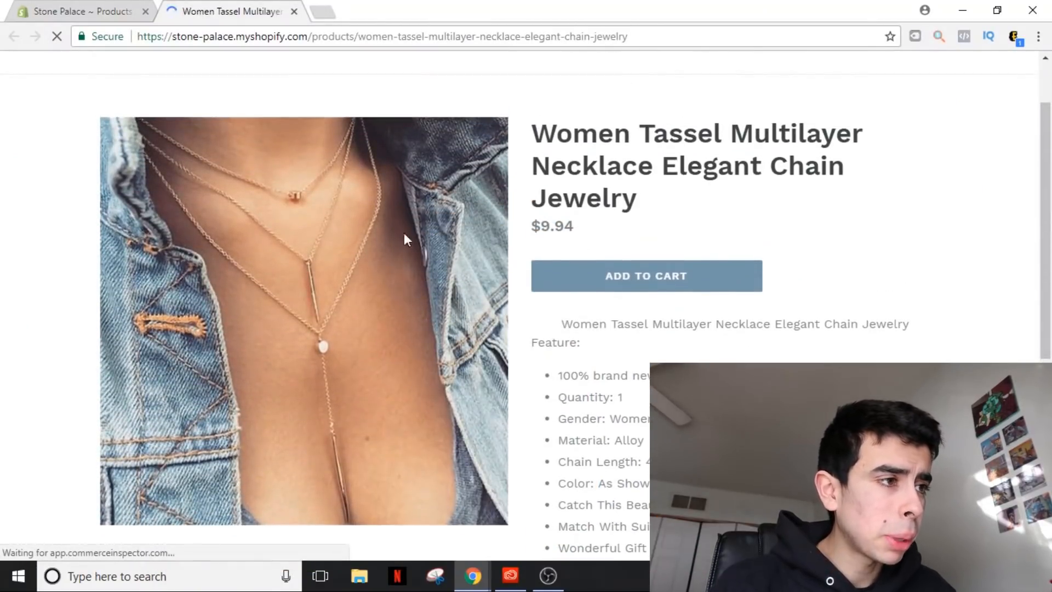
{"action": "scroll", "coordinate": [395, 214], "scroll_direction": "up", "scroll_amount": 2}
{"action": "scroll", "coordinate": [388, 208], "scroll_direction": "down", "scroll_amount": 2}
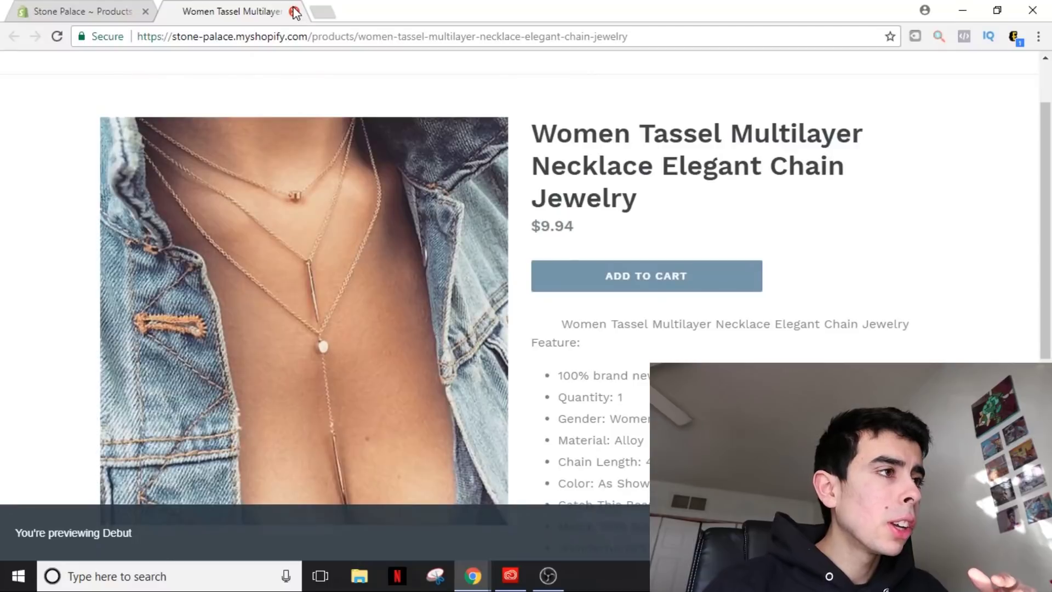
{"action": "left_click", "coordinate": [294, 10]}
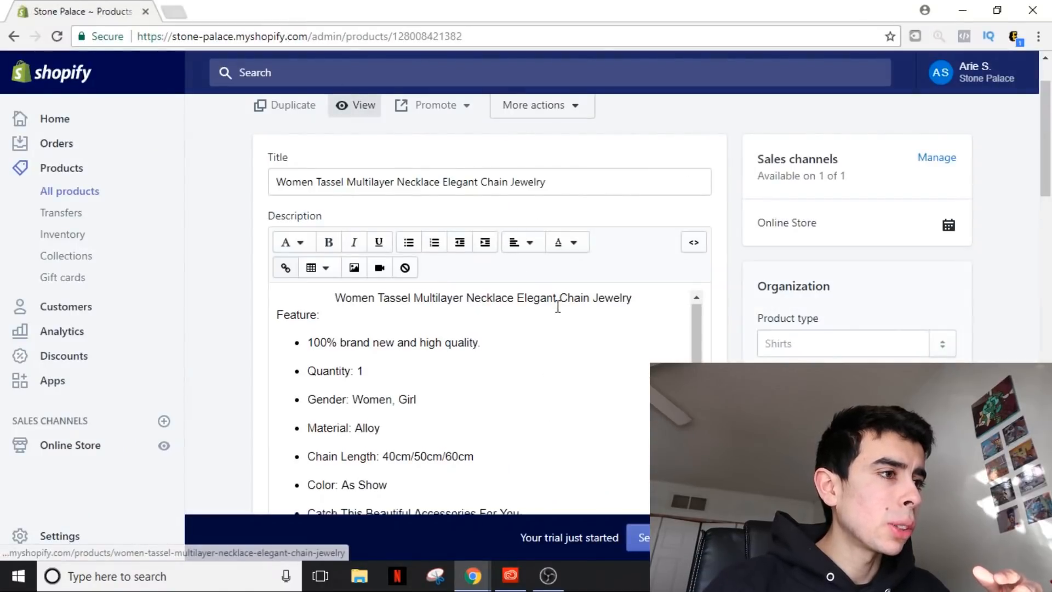
{"action": "scroll", "coordinate": [557, 308], "scroll_direction": "down", "scroll_amount": 5}
{"action": "scroll", "coordinate": [699, 304], "scroll_direction": "down", "scroll_amount": 5}
{"action": "scroll", "coordinate": [673, 280], "scroll_direction": "down", "scroll_amount": 4}
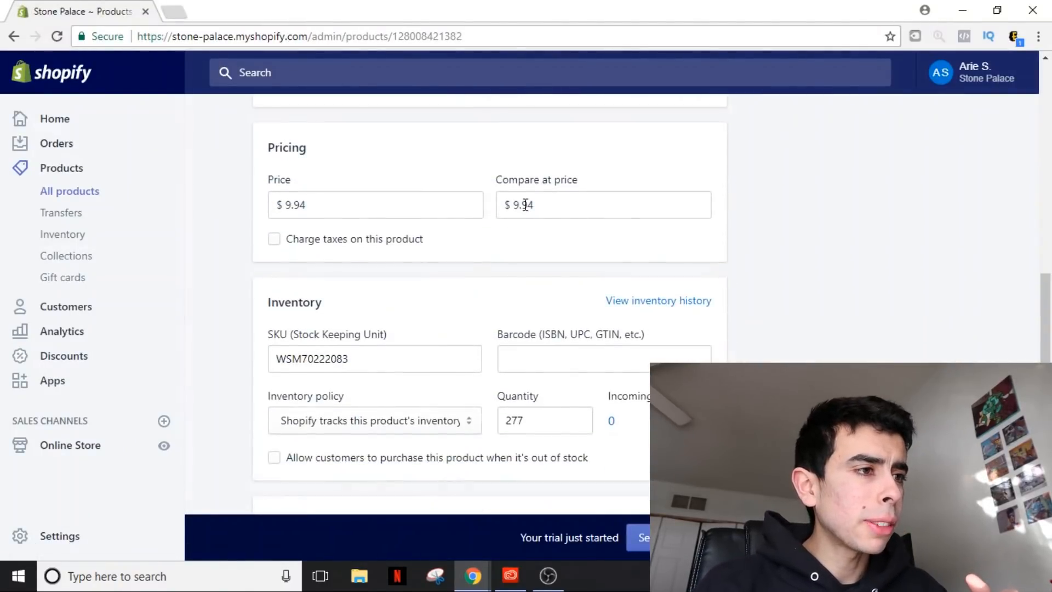
- Set the necklace price to 0 with a $29.99 compare-at price and save
{"action": "double_click", "coordinate": [417, 208]}
{"action": "type", "text": "0"}
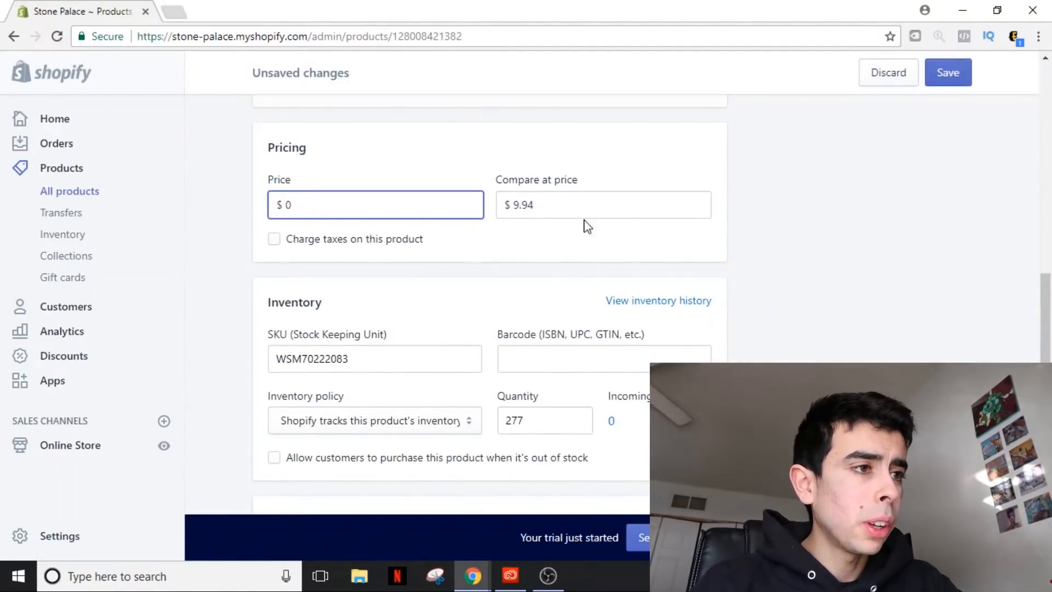
{"action": "double_click", "coordinate": [596, 204]}
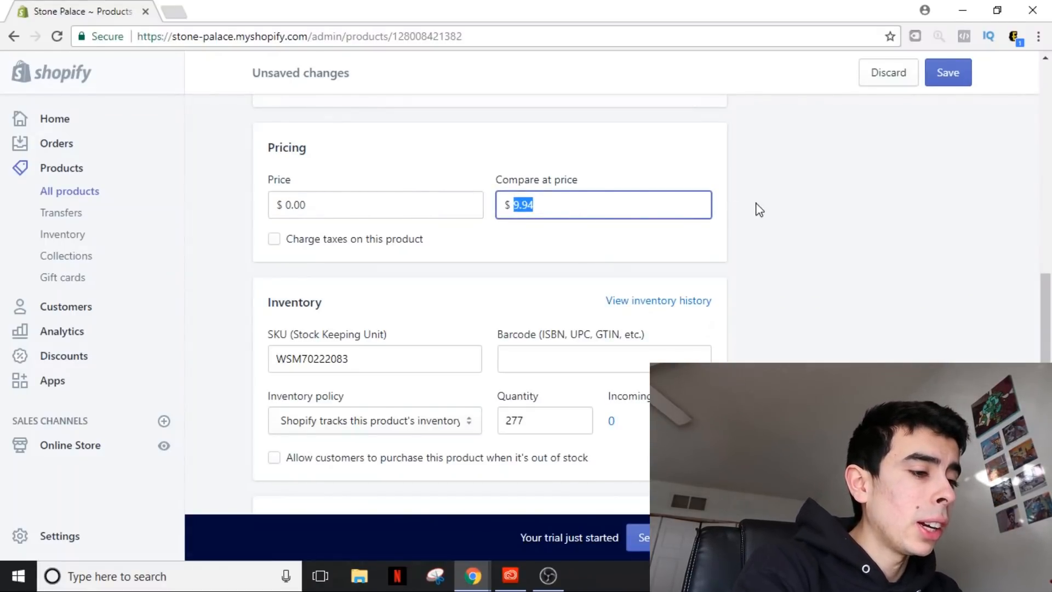
{"action": "type", "text": "29."}
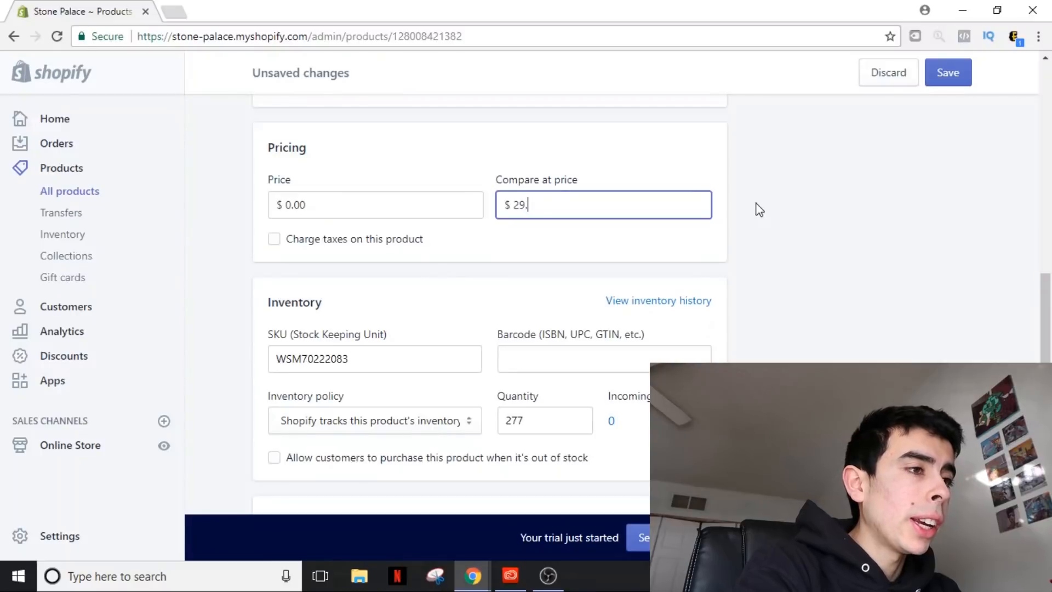
{"action": "type", "text": "99"}
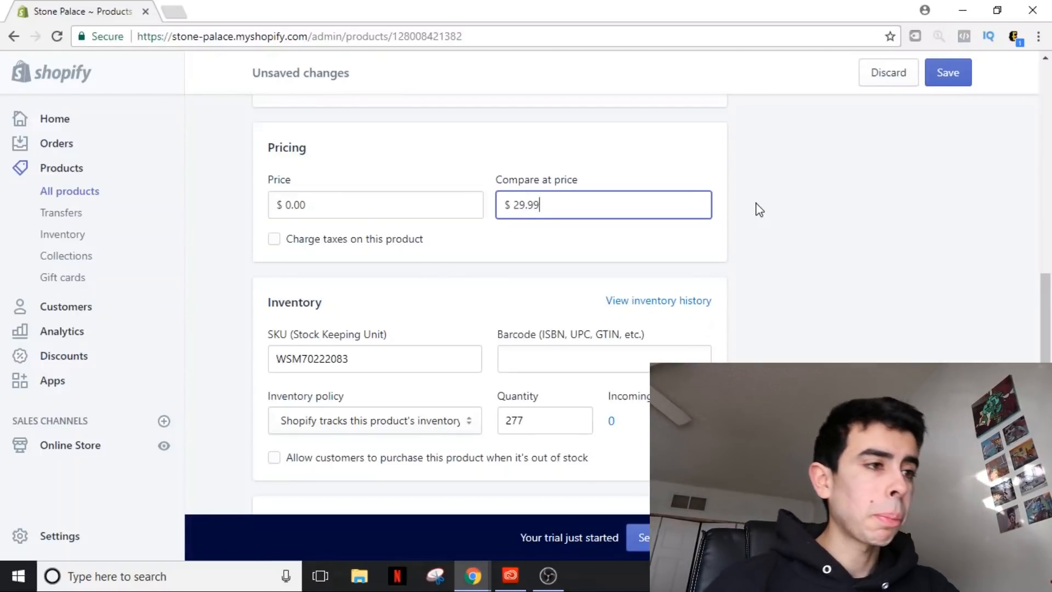
{"action": "left_click", "coordinate": [945, 72]}
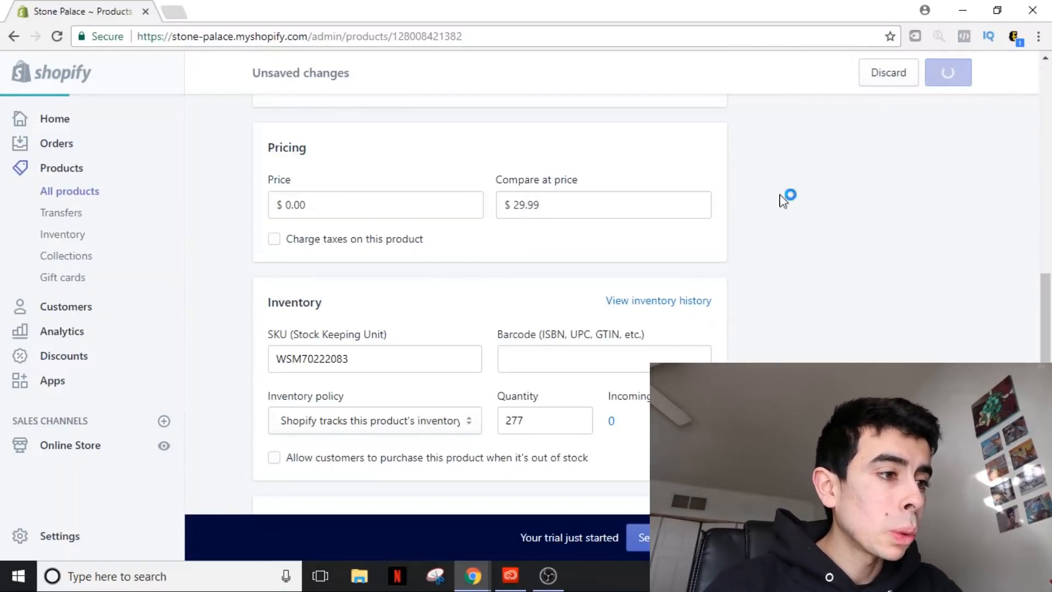
{"action": "scroll", "coordinate": [637, 296], "scroll_direction": "down", "scroll_amount": 3}
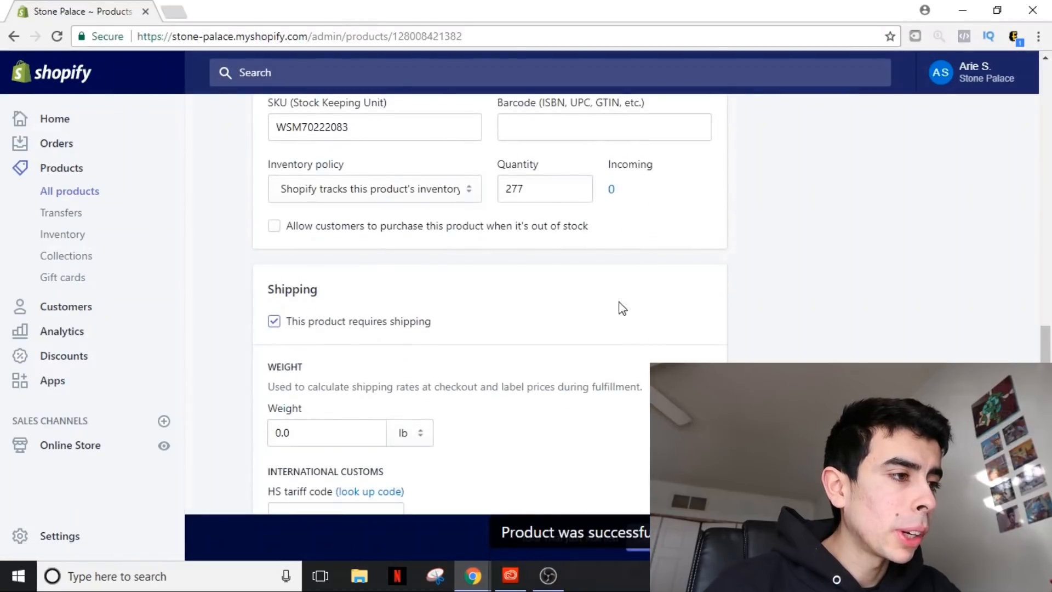
{"action": "scroll", "coordinate": [616, 304], "scroll_direction": "up", "scroll_amount": 5}
{"action": "scroll", "coordinate": [595, 327], "scroll_direction": "up", "scroll_amount": 4}
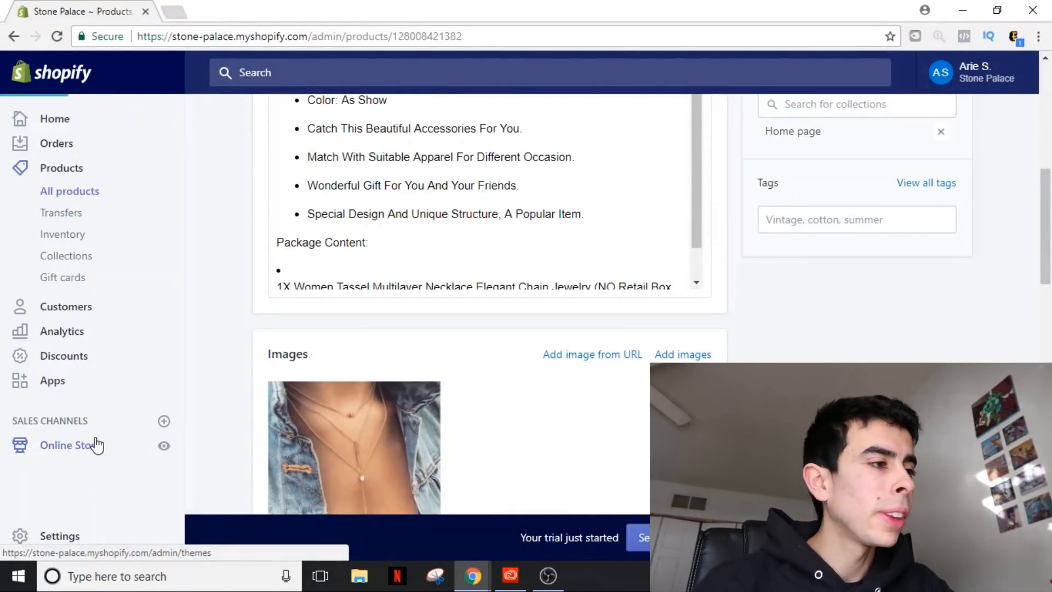
{"action": "left_click", "coordinate": [97, 444]}
{"action": "left_click", "coordinate": [59, 536]}
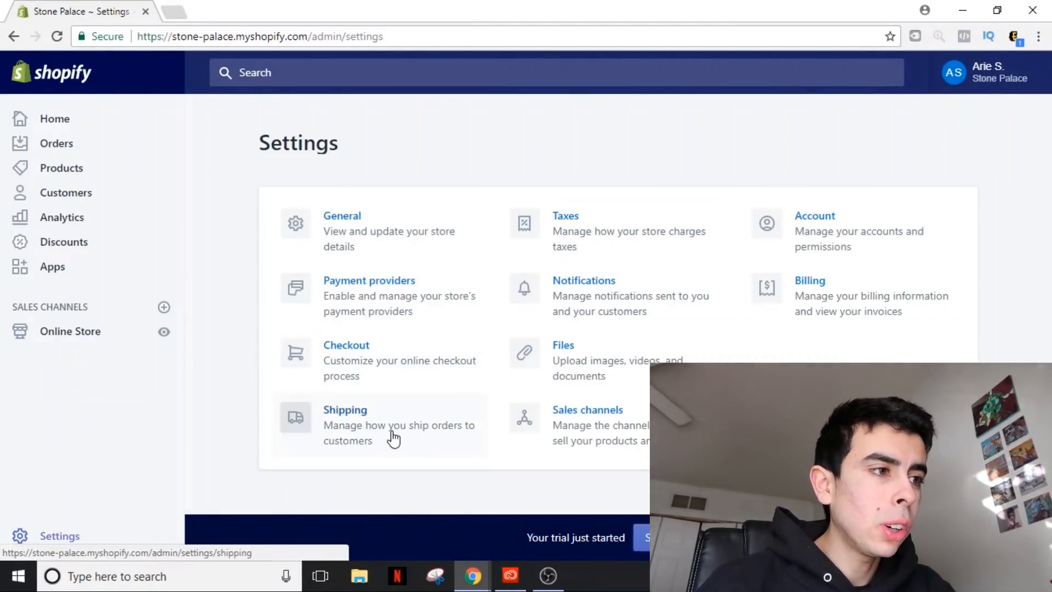
{"action": "left_click", "coordinate": [346, 410]}
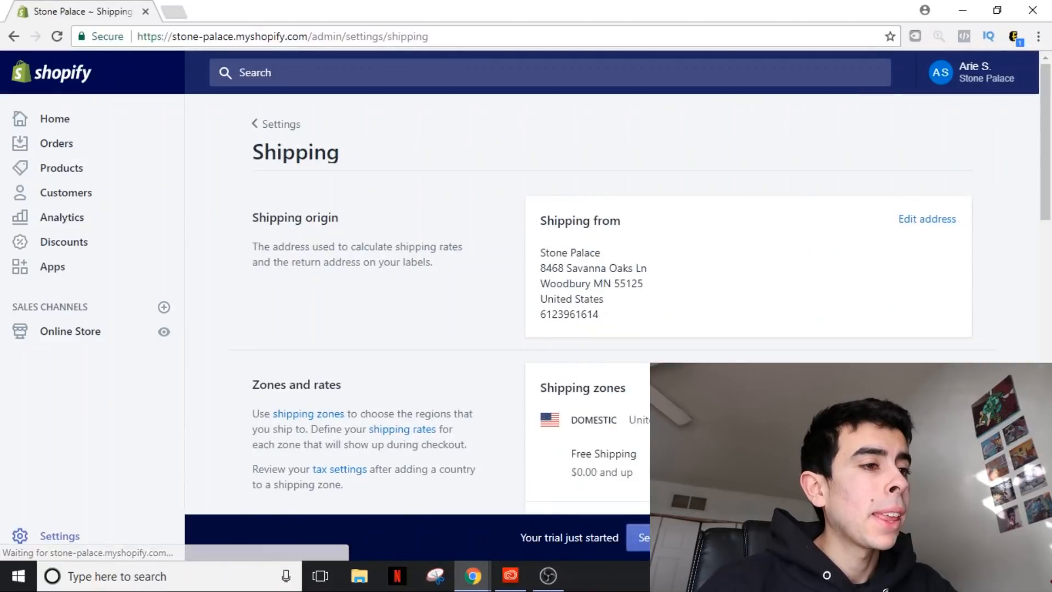
{"action": "scroll", "coordinate": [526, 328], "scroll_direction": "down", "scroll_amount": 5}
{"action": "scroll", "coordinate": [526, 329], "scroll_direction": "down", "scroll_amount": 3}
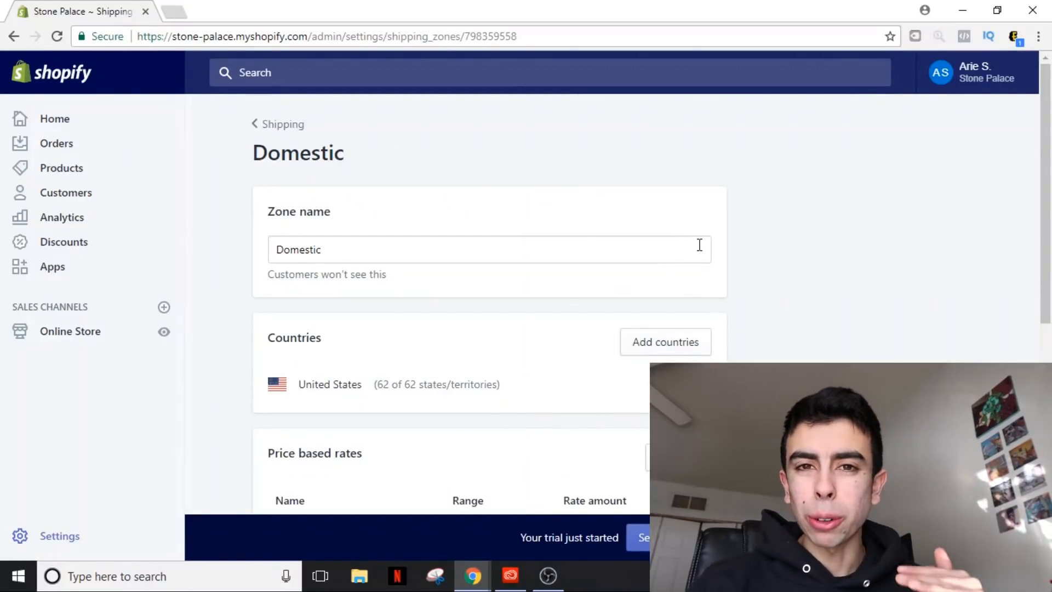
{"action": "scroll", "coordinate": [700, 245], "scroll_direction": "down", "scroll_amount": 2}
{"action": "scroll", "coordinate": [699, 245], "scroll_direction": "down", "scroll_amount": 1}
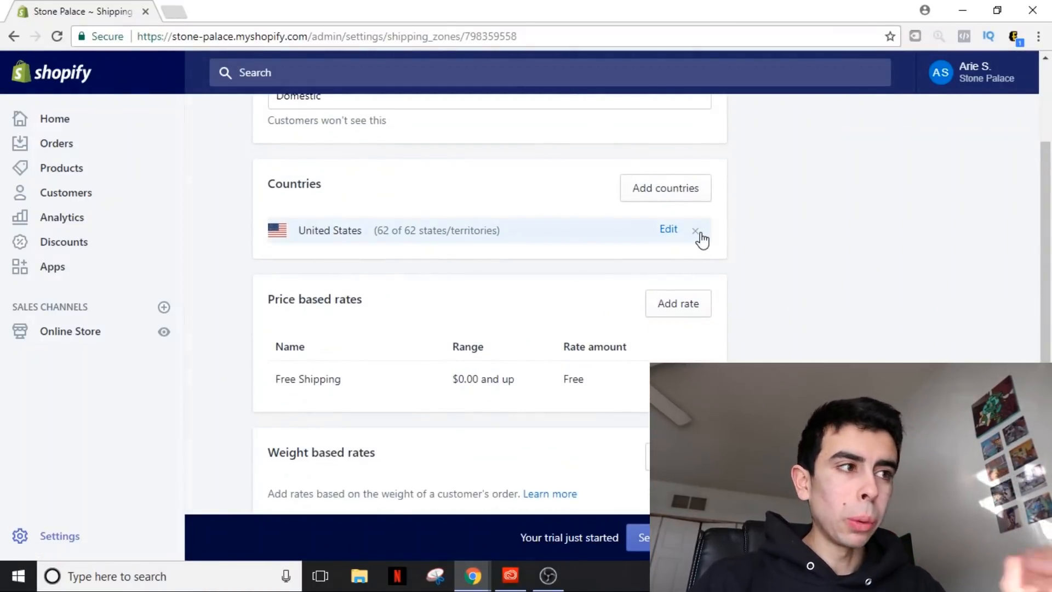
{"action": "scroll", "coordinate": [702, 239], "scroll_direction": "up", "scroll_amount": 2}
{"action": "scroll", "coordinate": [698, 255], "scroll_direction": "down", "scroll_amount": 2}
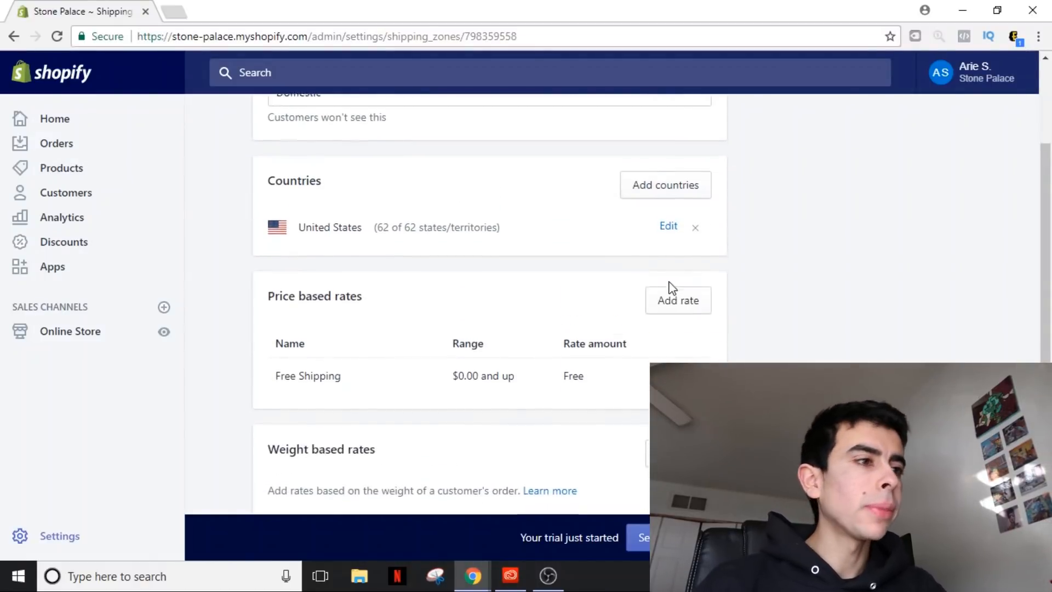
{"action": "scroll", "coordinate": [671, 287], "scroll_direction": "down", "scroll_amount": 1}
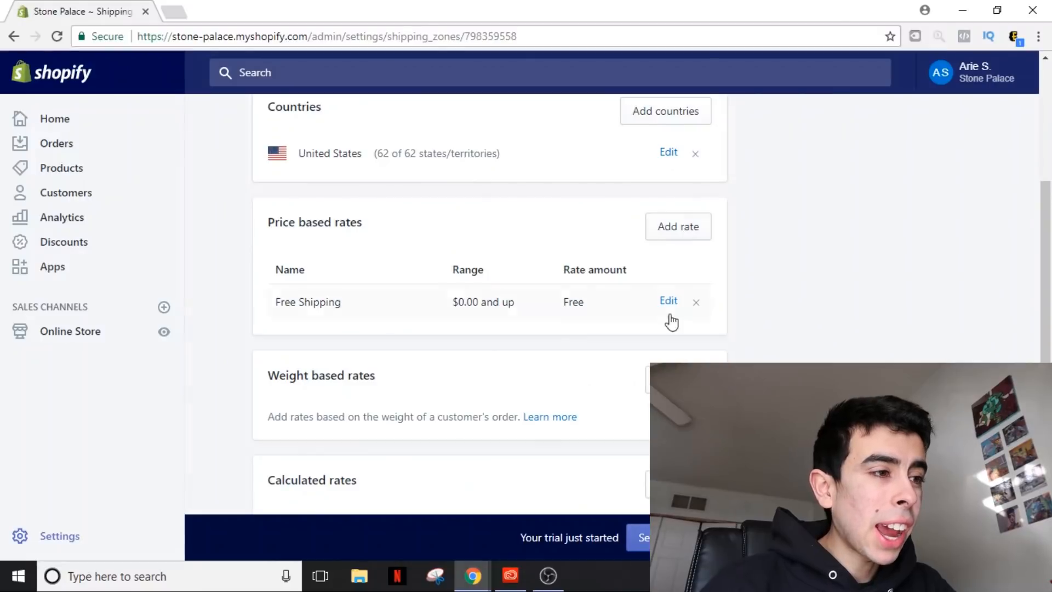
{"action": "scroll", "coordinate": [672, 321], "scroll_direction": "down", "scroll_amount": 1}
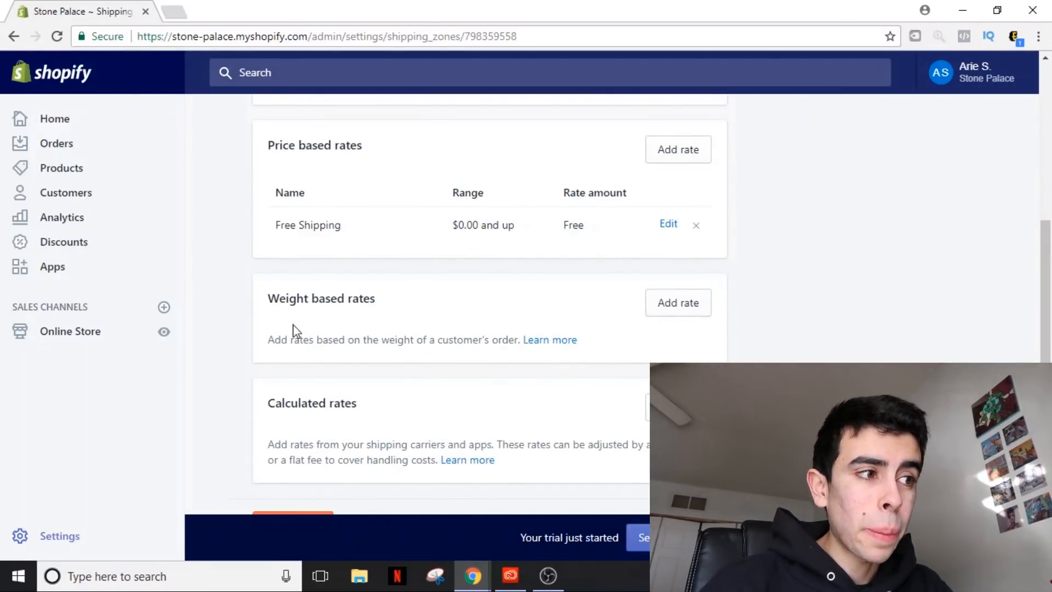
- Add an Insured Standard Shipping weight rate for 0.2 lb orders at $8.99
{"action": "left_click", "coordinate": [689, 301]}
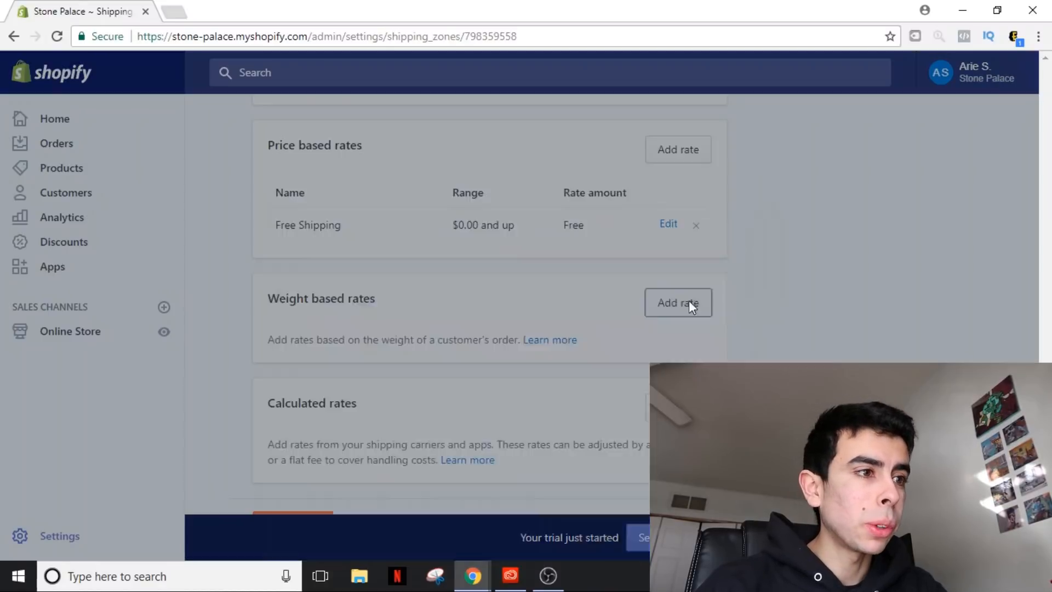
{"action": "left_click", "coordinate": [436, 197]}
{"action": "type", "text": "Insured St"}
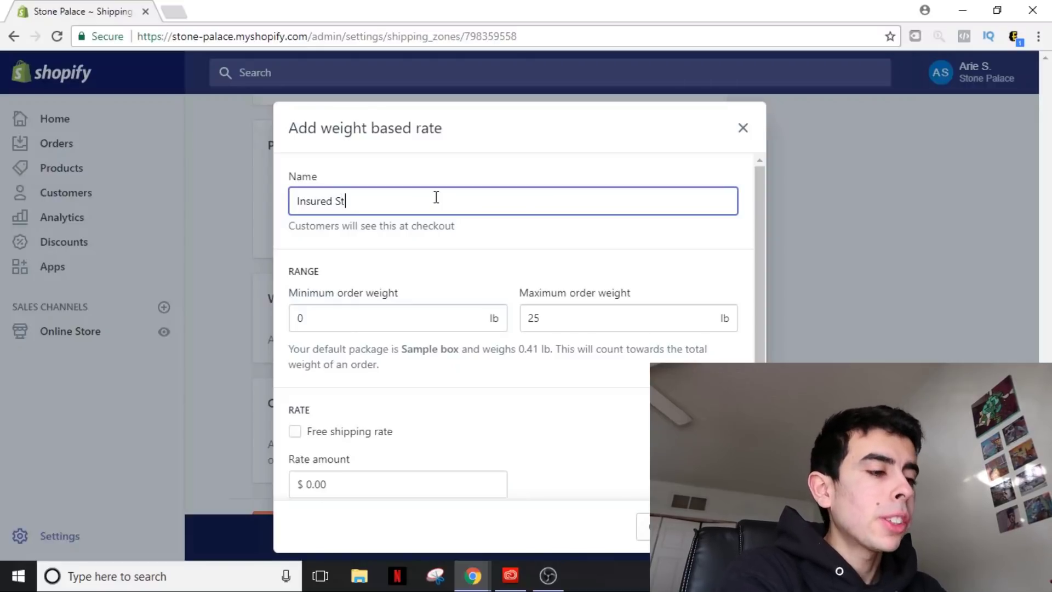
{"action": "type", "text": "andard Shipping"}
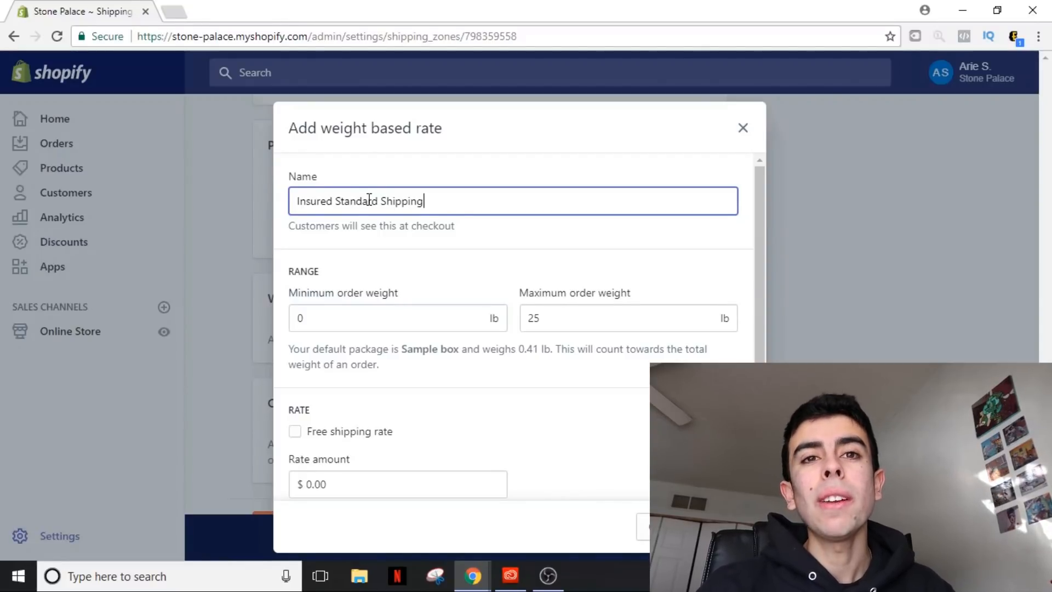
{"action": "scroll", "coordinate": [378, 247], "scroll_direction": "down", "scroll_amount": 1}
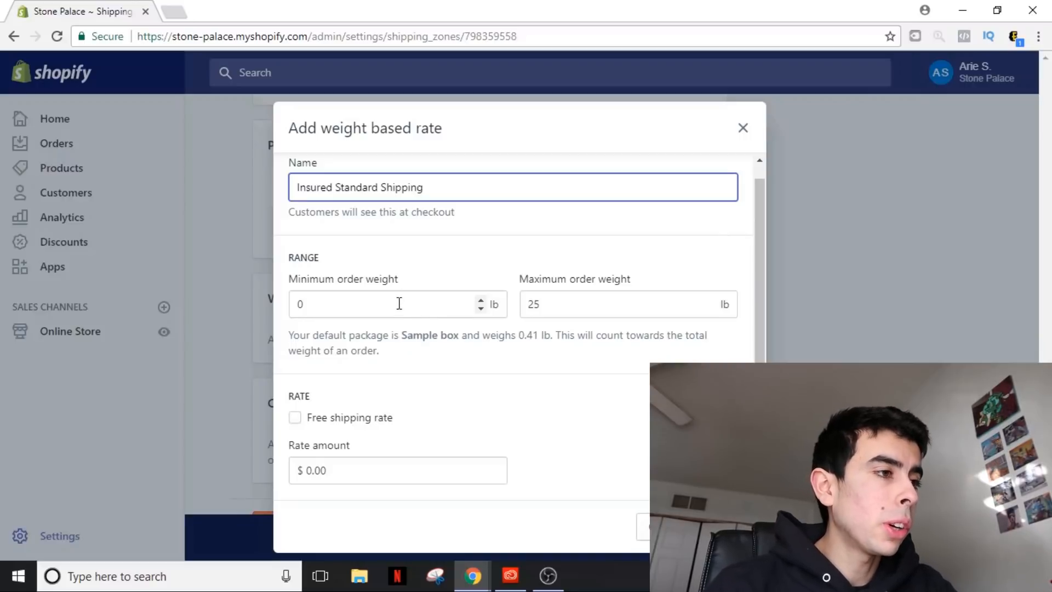
{"action": "left_click", "coordinate": [381, 309]}
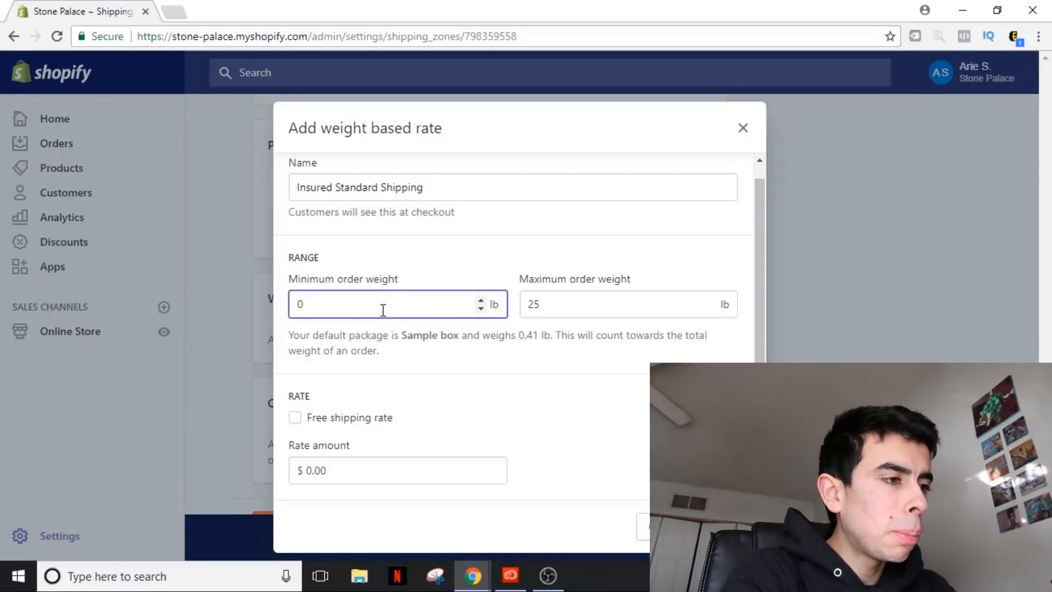
{"action": "type", "text": ".2"}
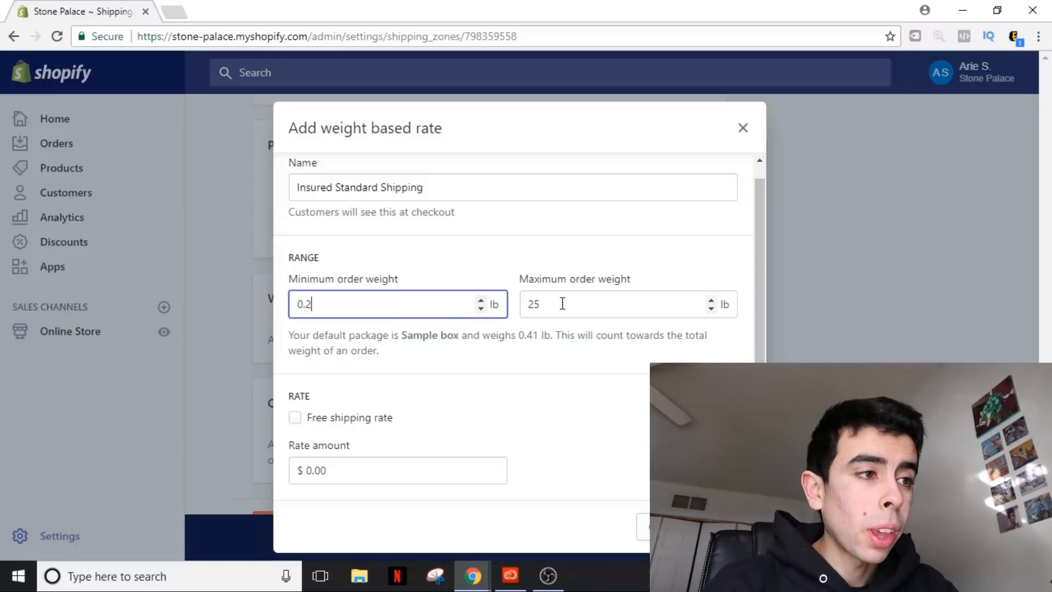
{"action": "double_click", "coordinate": [561, 304]}
{"action": "key", "text": "BackSpace"}
{"action": "type", "text": "."}
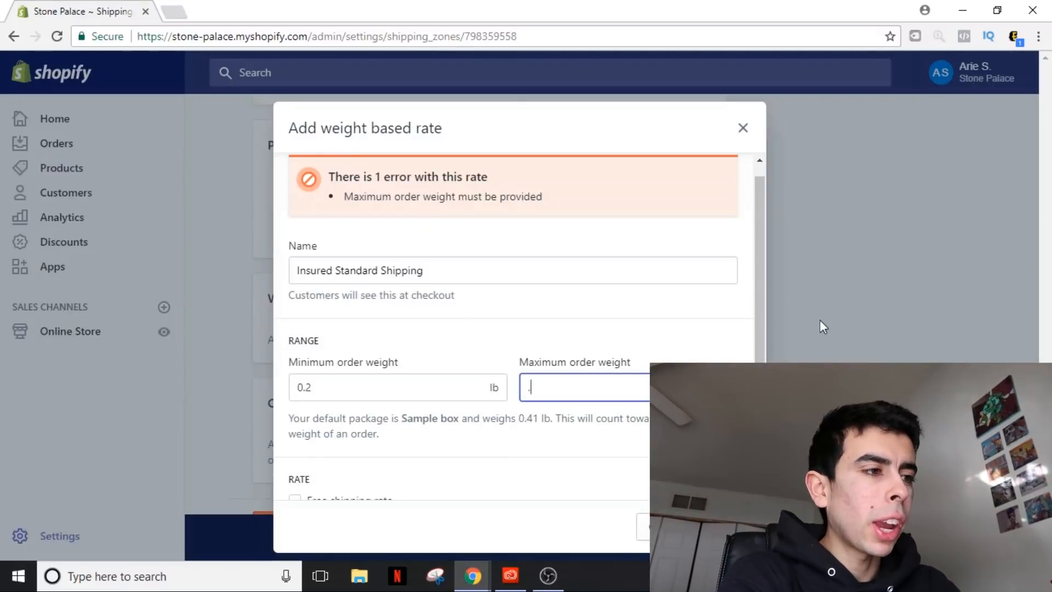
{"action": "type", "text": "2"}
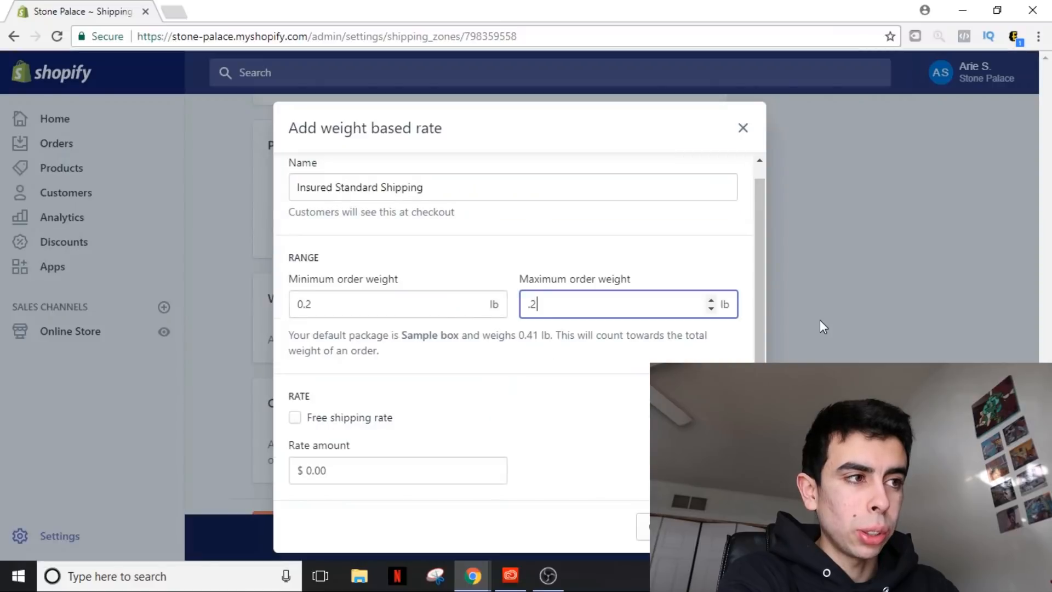
{"action": "left_click", "coordinate": [818, 320]}
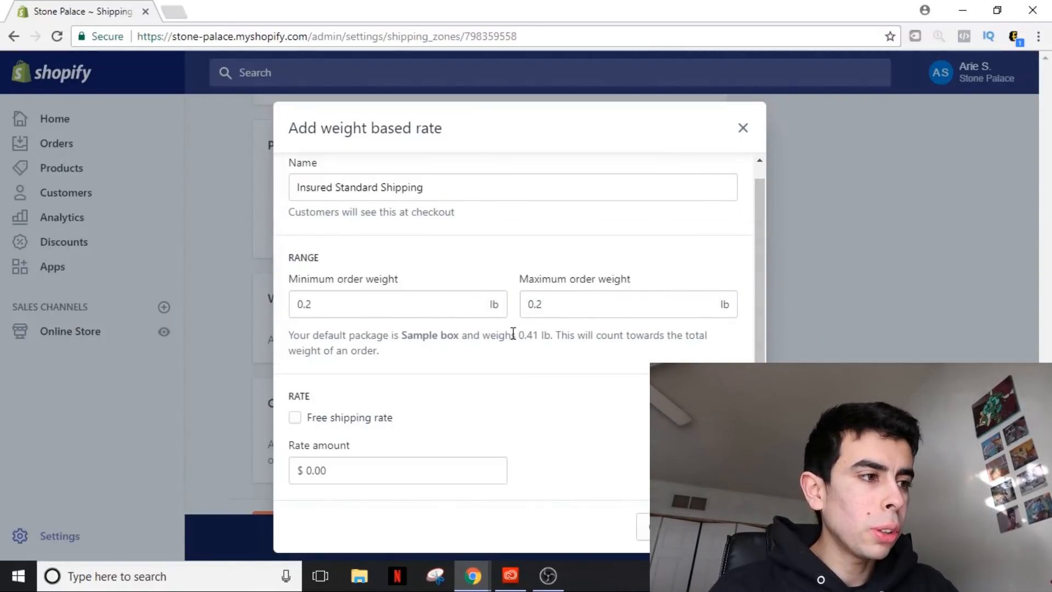
{"action": "left_click", "coordinate": [334, 470]}
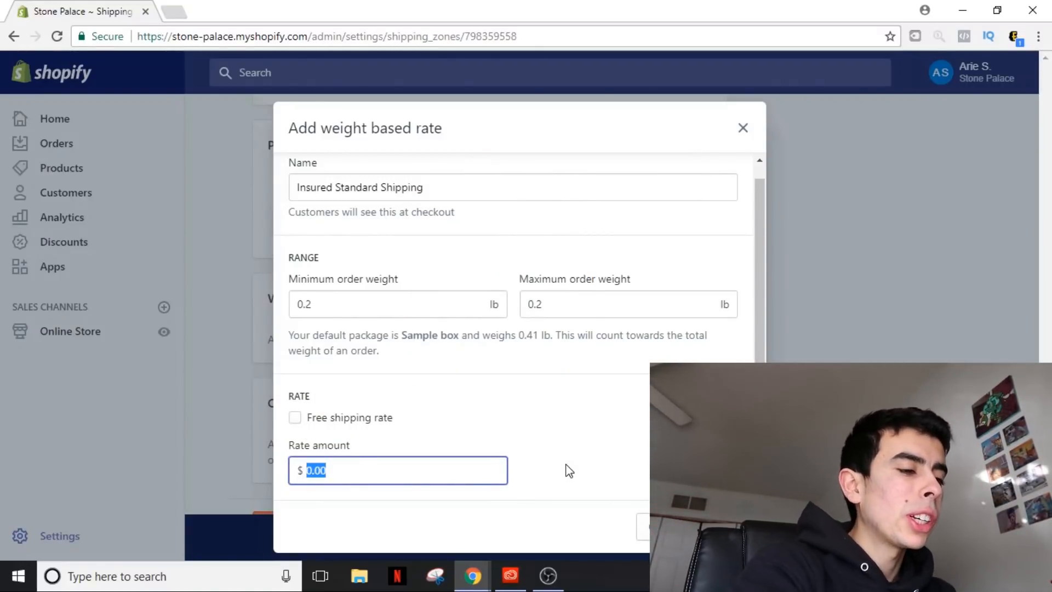
{"action": "type", "text": "8"}
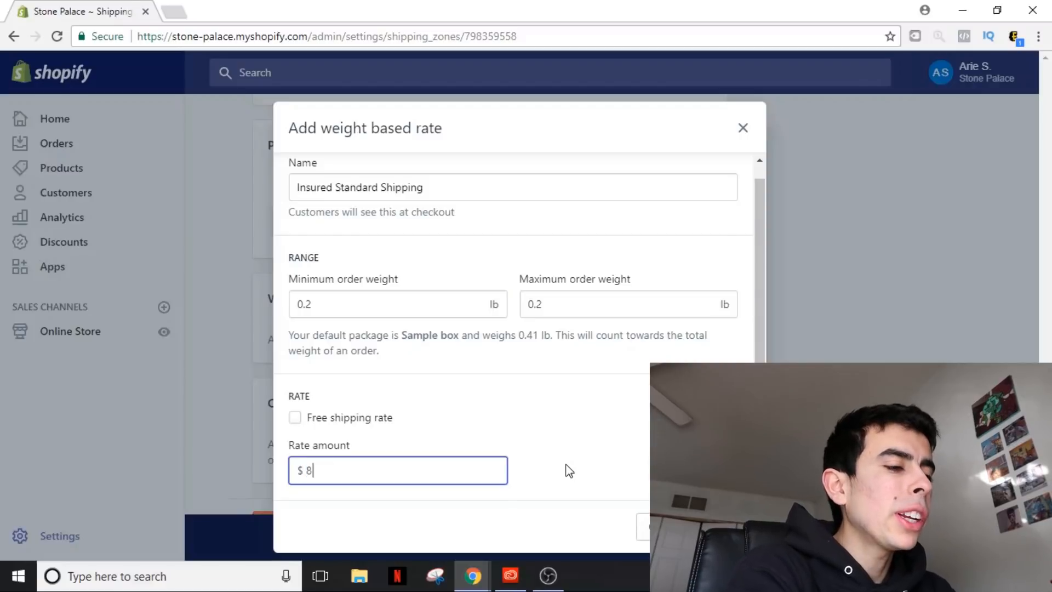
{"action": "type", "text": ".99"}
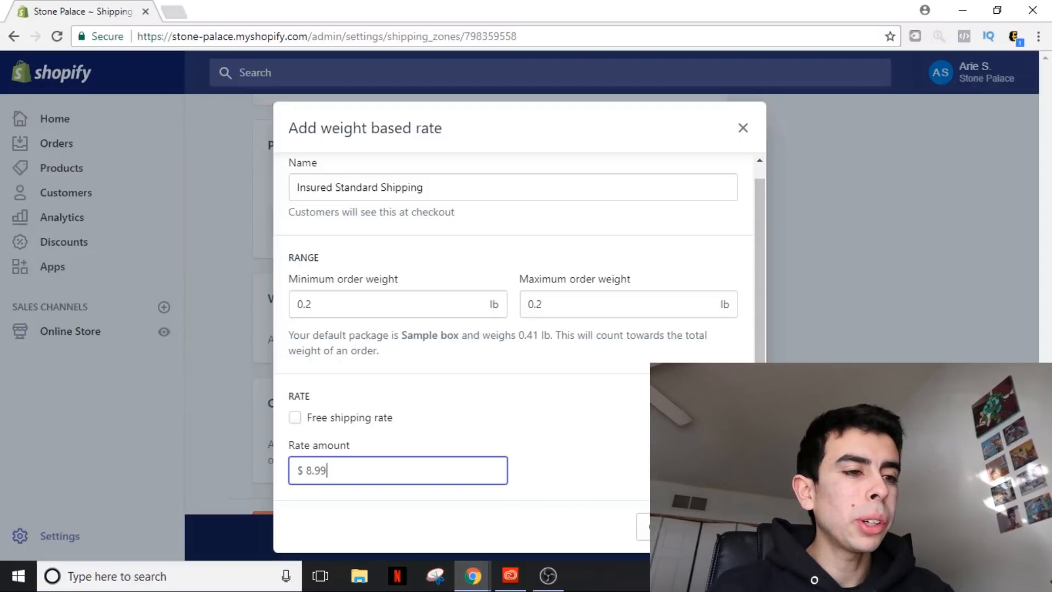
{"action": "key", "text": "Return"}
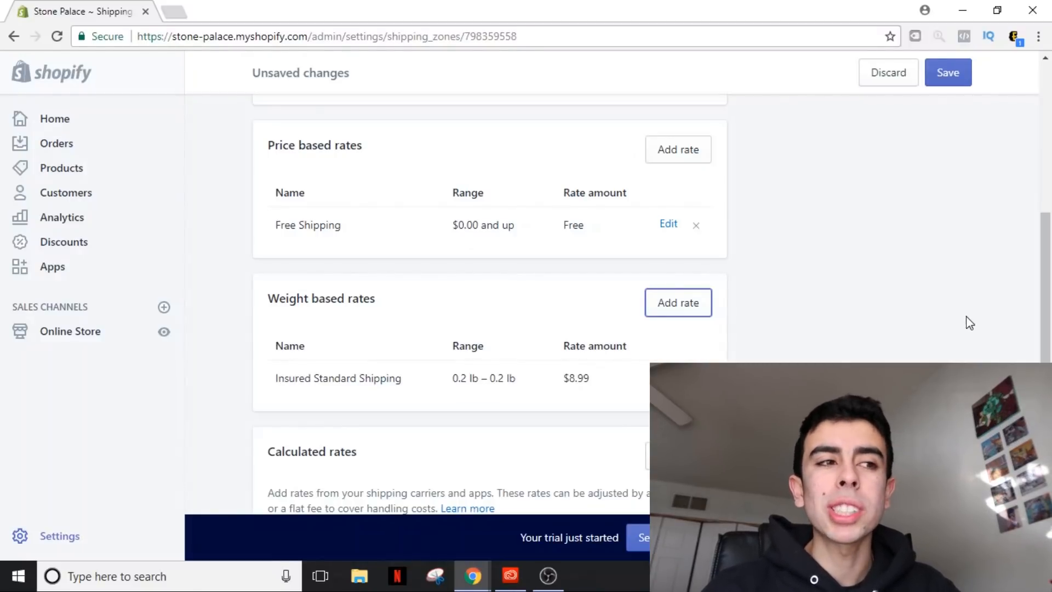
{"action": "scroll", "coordinate": [930, 209], "scroll_direction": "down", "scroll_amount": 2}
{"action": "scroll", "coordinate": [924, 223], "scroll_direction": "down", "scroll_amount": 2}
{"action": "scroll", "coordinate": [916, 276], "scroll_direction": "up", "scroll_amount": 4}
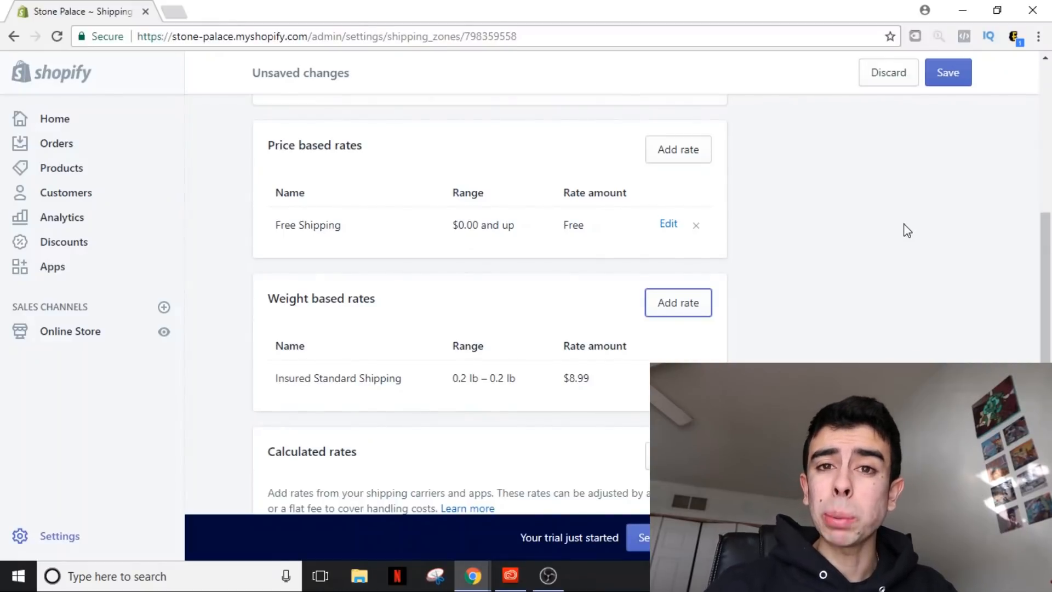
- Save the Domestic zone's shipping changes
{"action": "left_click", "coordinate": [948, 73]}
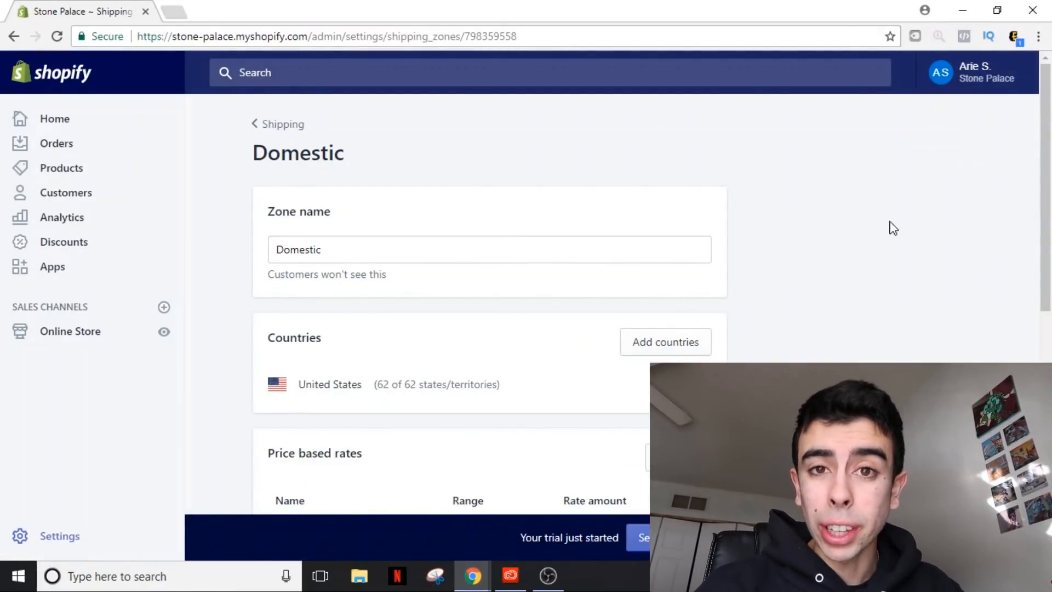
{"action": "scroll", "coordinate": [895, 227], "scroll_direction": "down", "scroll_amount": 2}
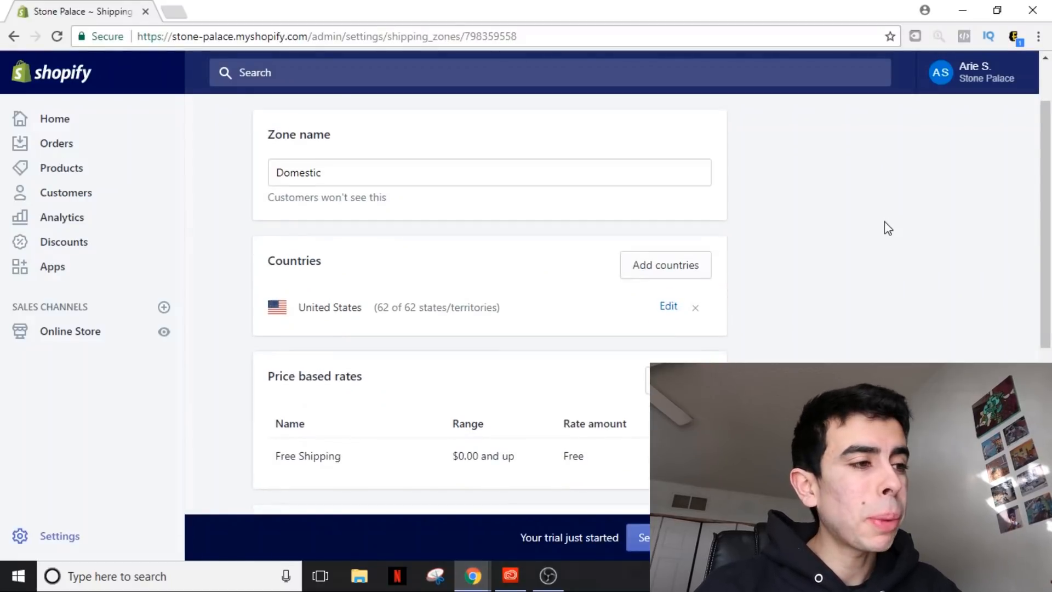
{"action": "scroll", "coordinate": [888, 228], "scroll_direction": "down", "scroll_amount": 2}
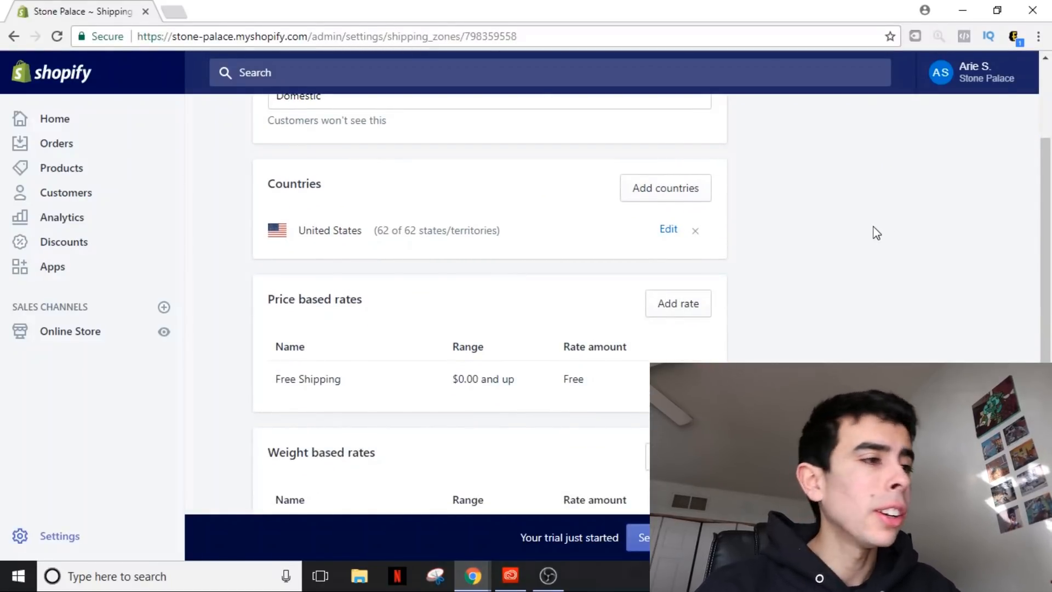
{"action": "scroll", "coordinate": [884, 231], "scroll_direction": "down", "scroll_amount": 2}
{"action": "scroll", "coordinate": [821, 247], "scroll_direction": "down", "scroll_amount": 1}
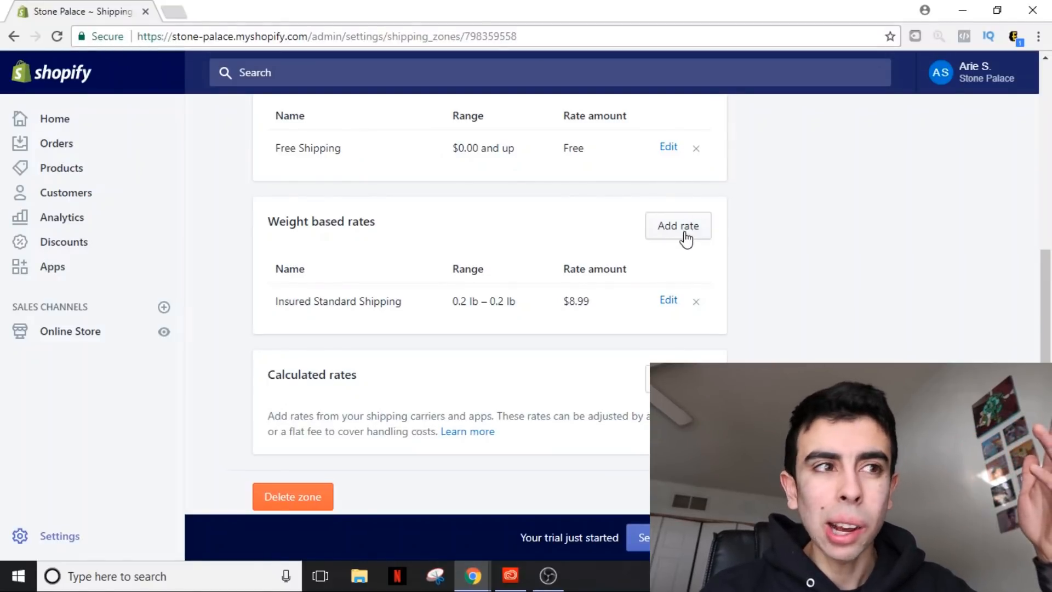
- Add Insured Standard Shipping (2 Products) for 0.4 lb at $14.99 and save the zone
{"action": "left_click", "coordinate": [681, 228]}
{"action": "left_click", "coordinate": [466, 318]}
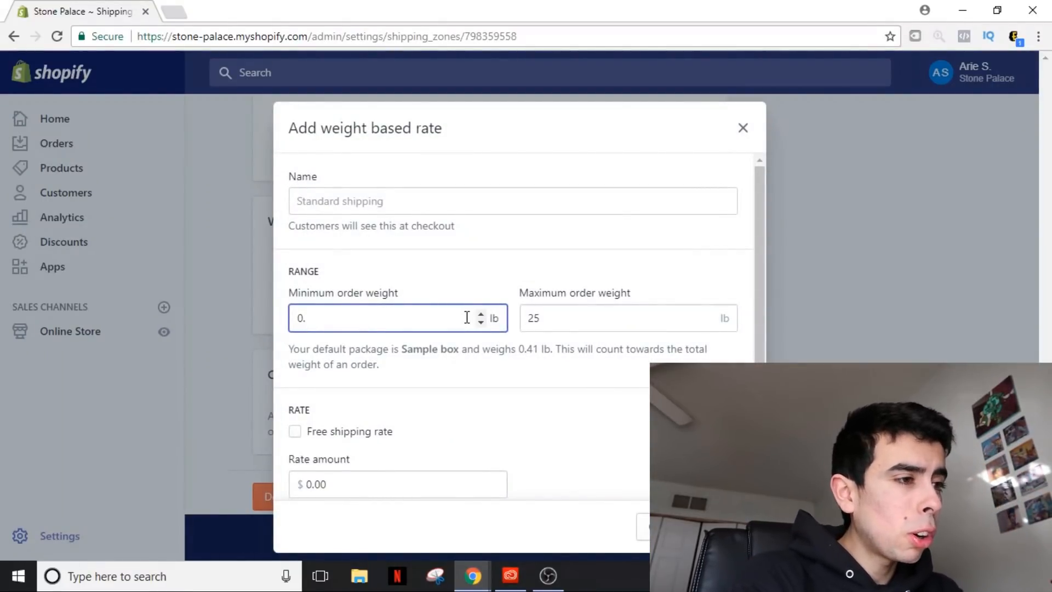
{"action": "type", "text": "4"}
{"action": "key", "text": "Return"}
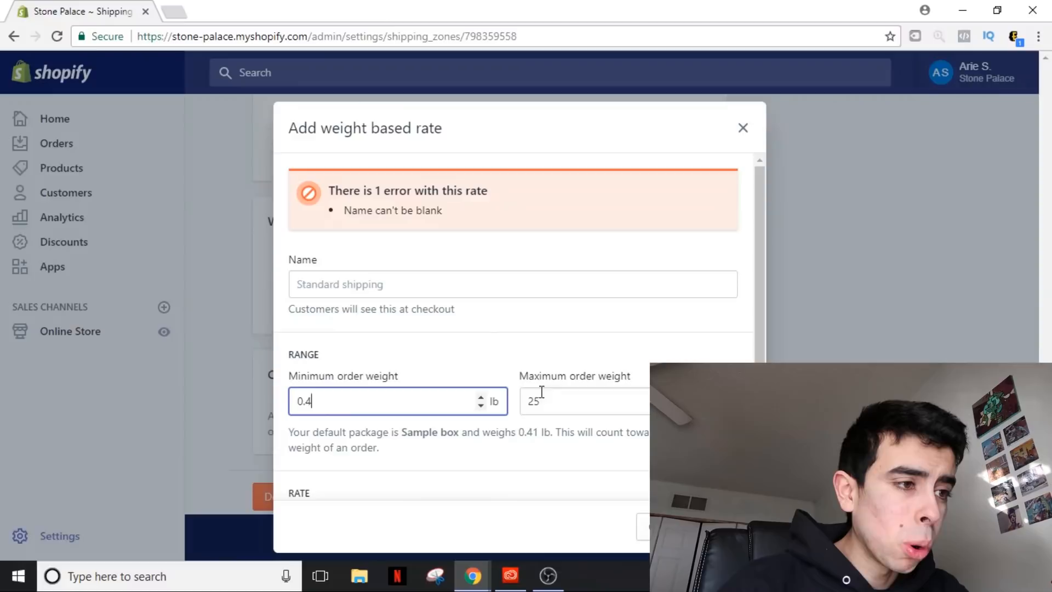
{"action": "double_click", "coordinate": [541, 400]}
{"action": "type", "text": ".4"}
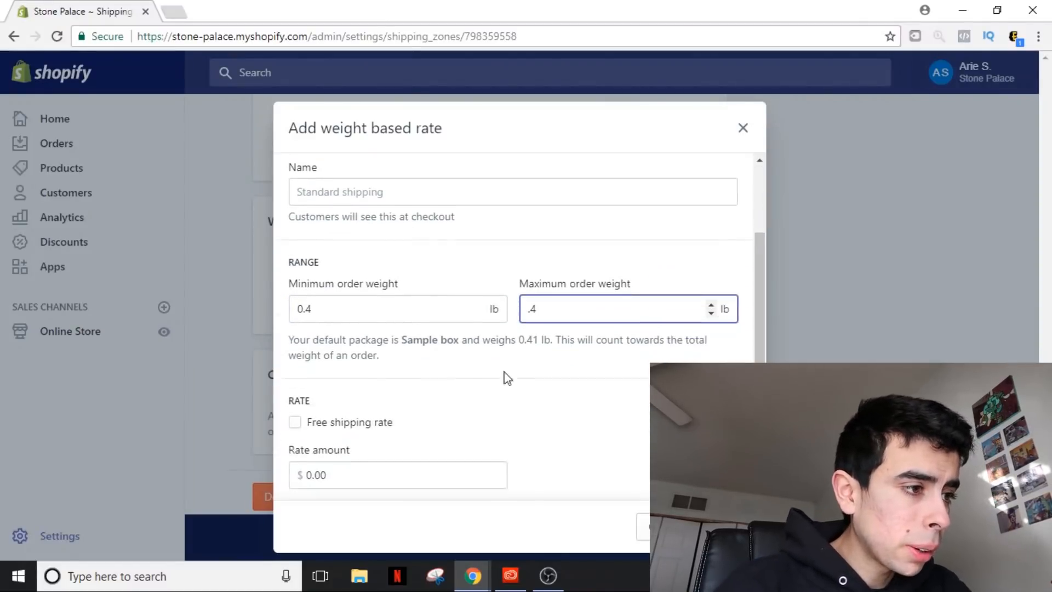
{"action": "left_click_drag", "start_coordinate": [370, 474], "coordinate": [280, 486]}
{"action": "type", "text": "14.99"}
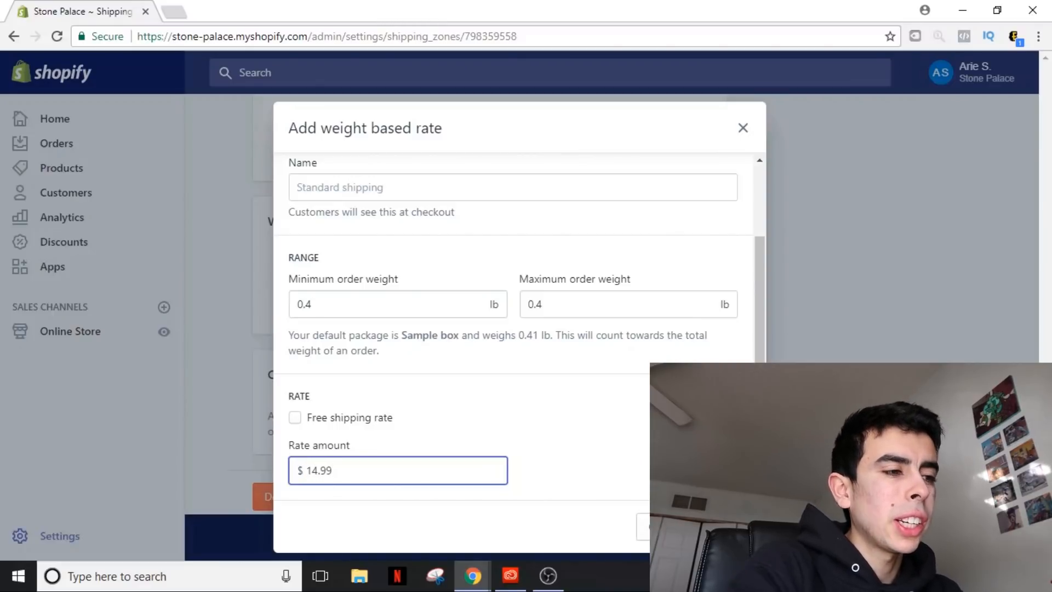
{"action": "left_click", "coordinate": [390, 188]}
{"action": "type", "text": "Insured Standard Shipping "}
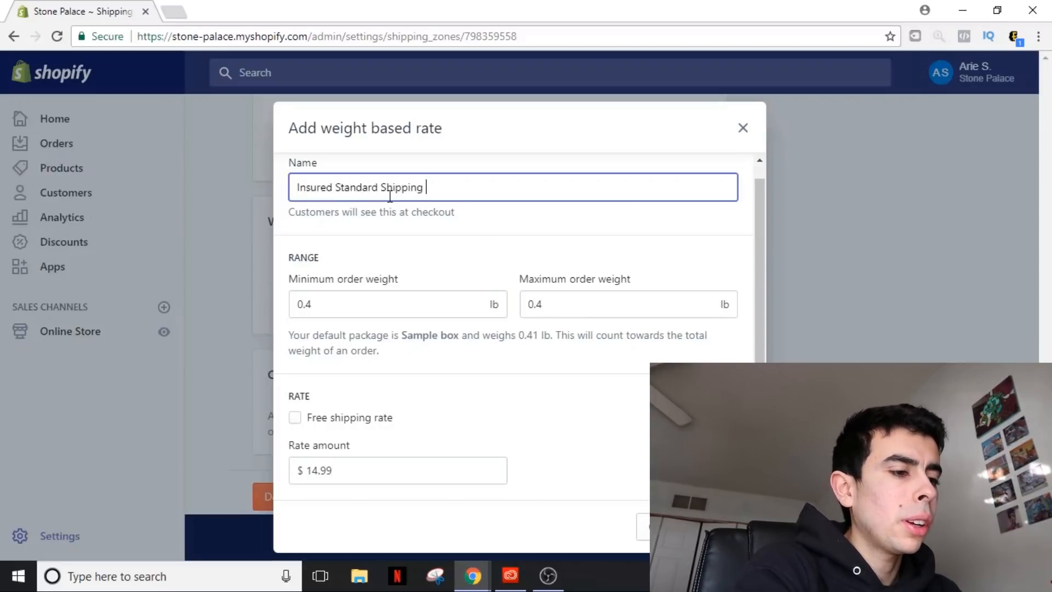
{"action": "type", "text": "(2"}
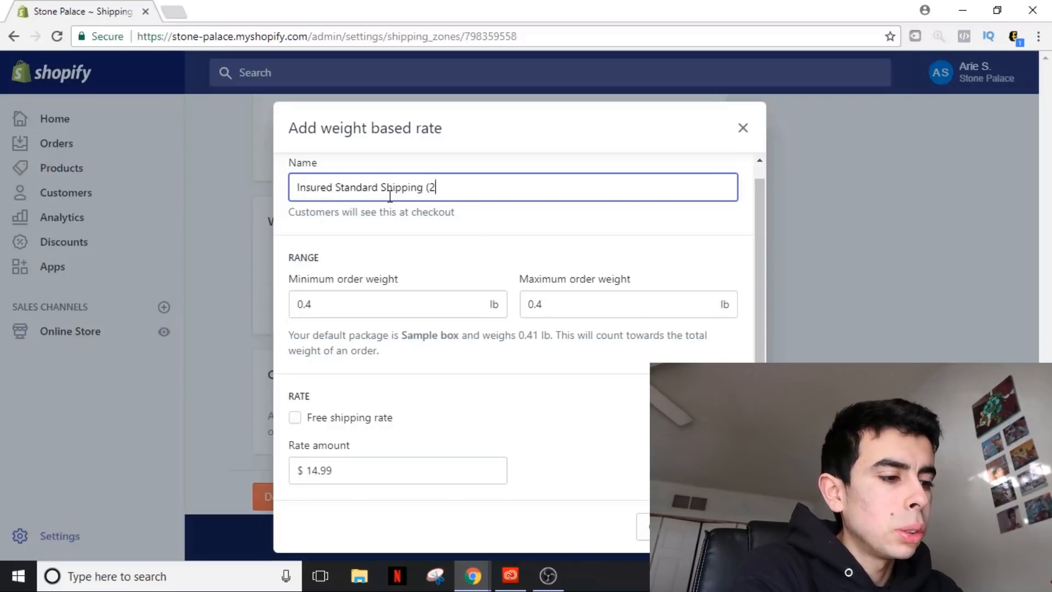
{"action": "type", "text": " Products)"}
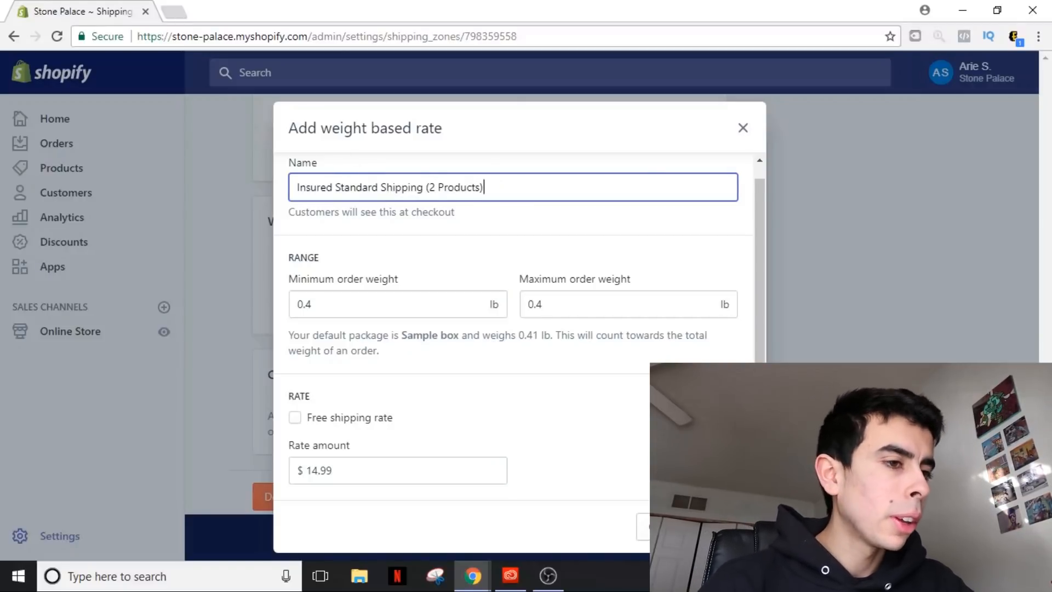
{"action": "key", "text": "Return"}
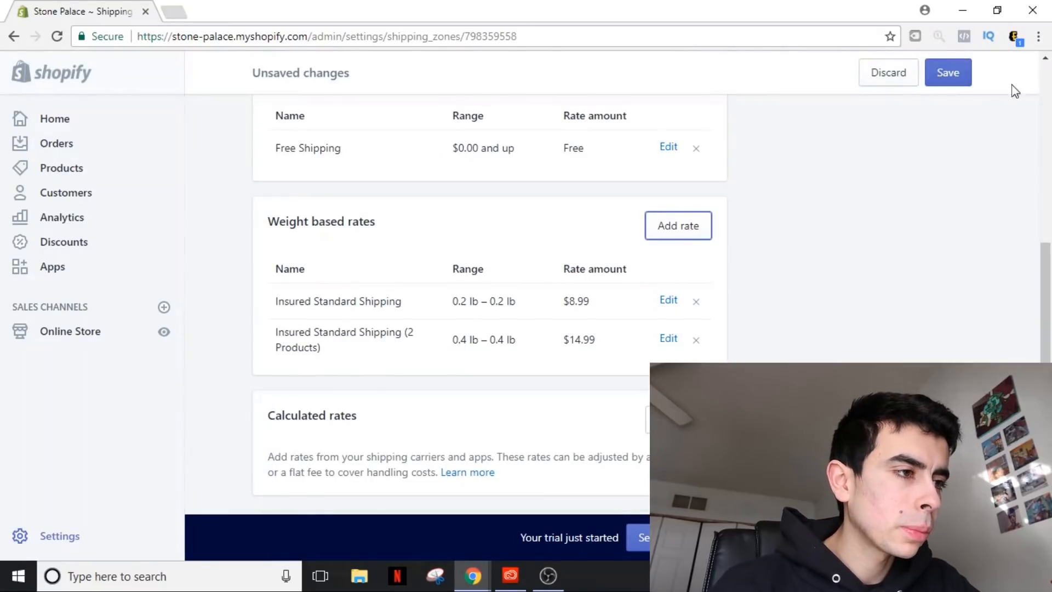
{"action": "left_click", "coordinate": [948, 72]}
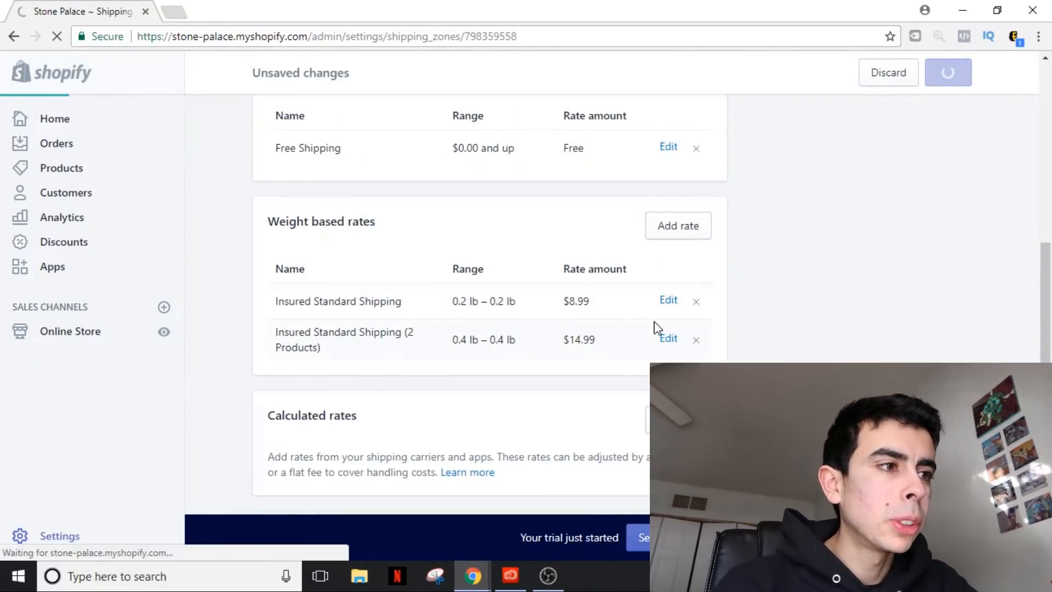
{"action": "scroll", "coordinate": [707, 345], "scroll_direction": "down", "scroll_amount": 3}
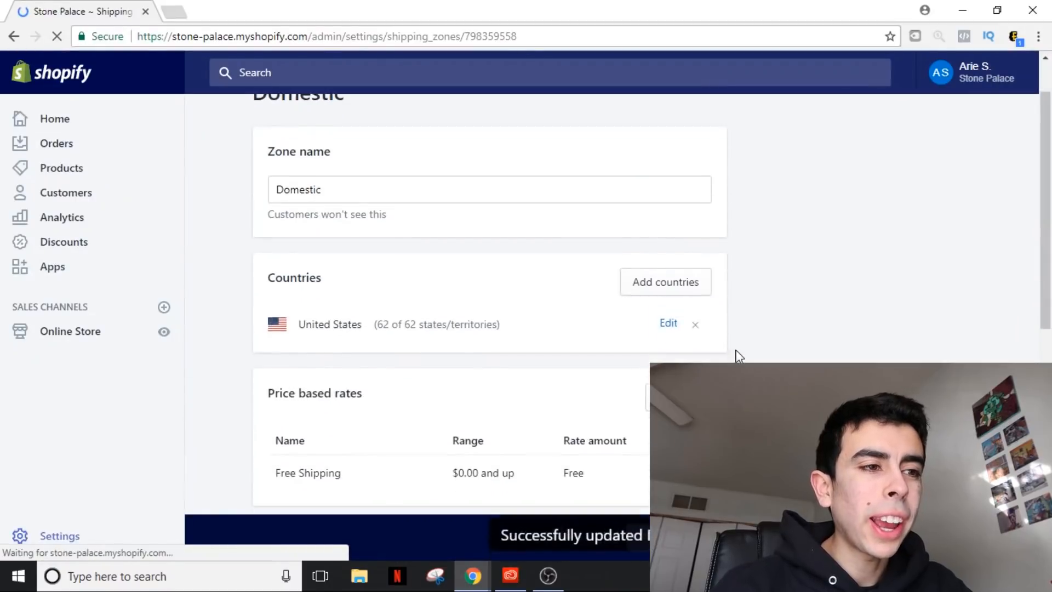
{"action": "scroll", "coordinate": [749, 327], "scroll_direction": "down", "scroll_amount": 2}
{"action": "scroll", "coordinate": [749, 327], "scroll_direction": "down", "scroll_amount": 2}
{"action": "scroll", "coordinate": [723, 287], "scroll_direction": "down", "scroll_amount": 1}
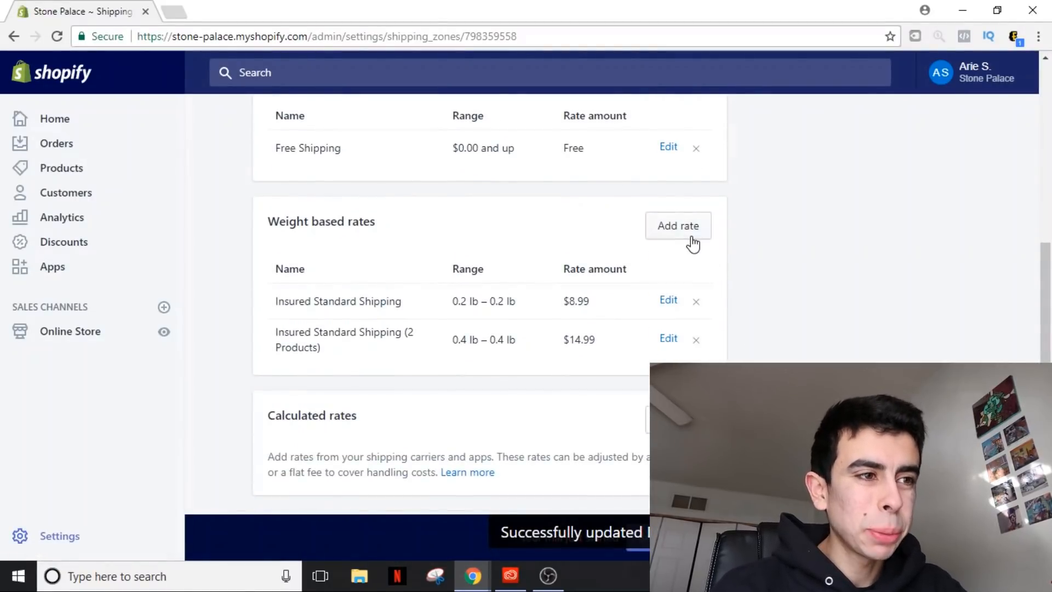
- Add Insured Standard Shipping (3 Products) for 0.6 lb at $19.99 and save the zone
{"action": "left_click", "coordinate": [690, 234]}
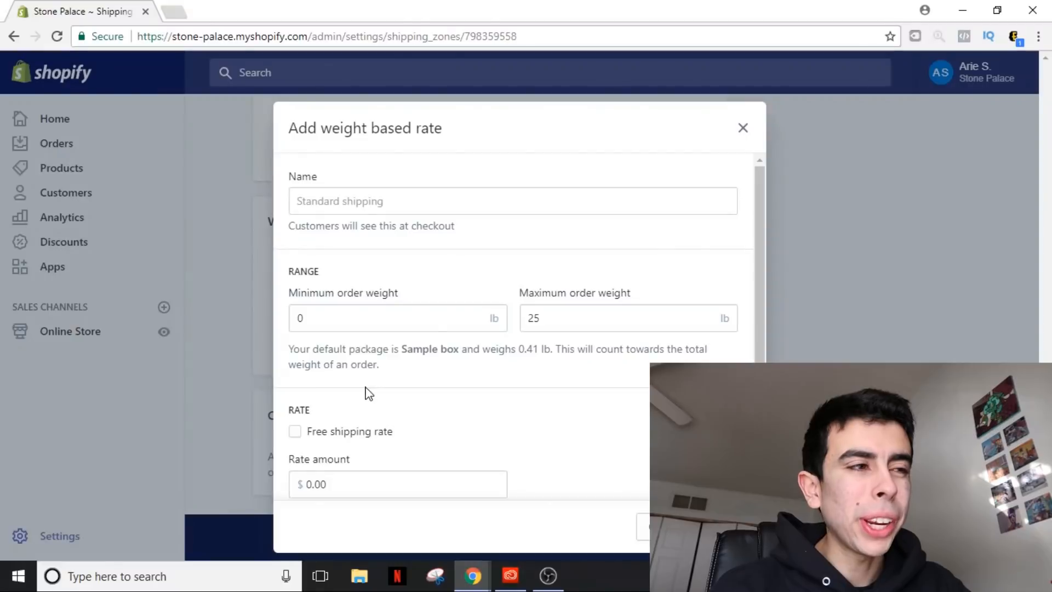
{"action": "left_click", "coordinate": [378, 318]}
{"action": "key", "text": "BackSpace"}
{"action": "key", "text": "Return"}
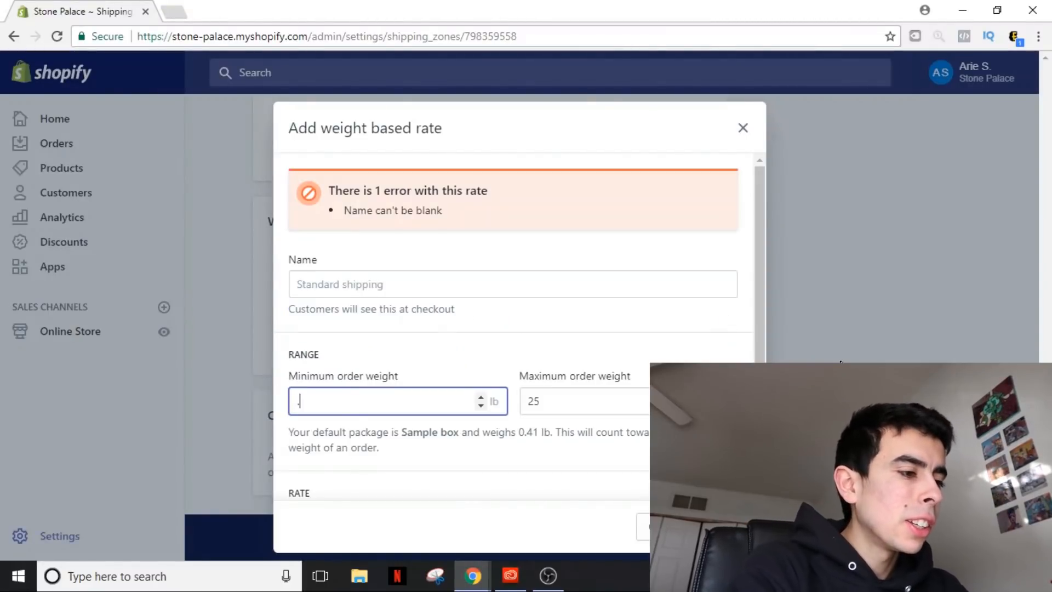
{"action": "type", "text": "."}
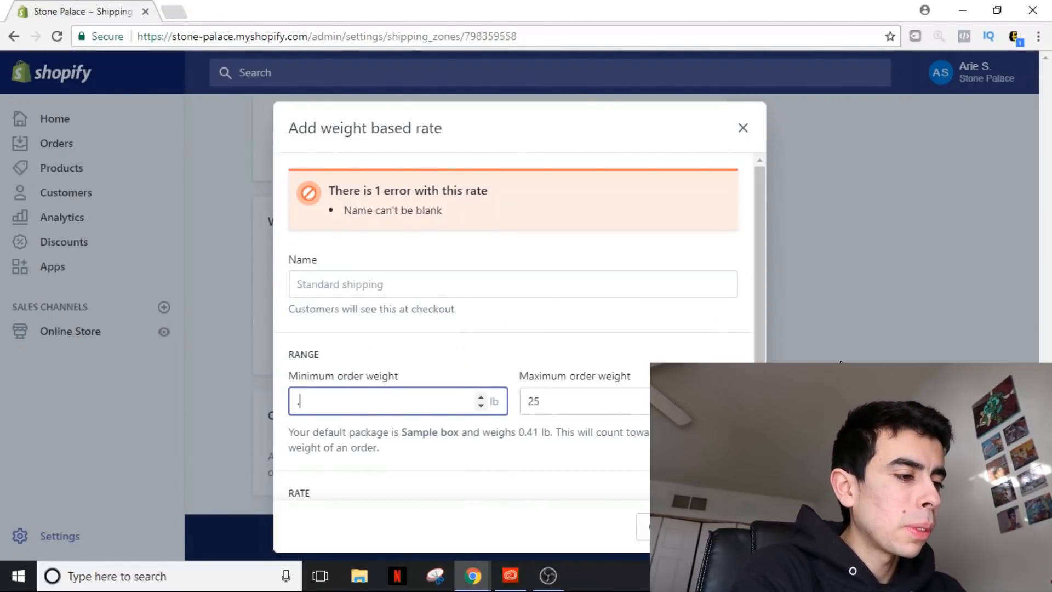
{"action": "type", "text": "6"}
{"action": "key", "text": "Tab"}
{"action": "type", "text": ".6"}
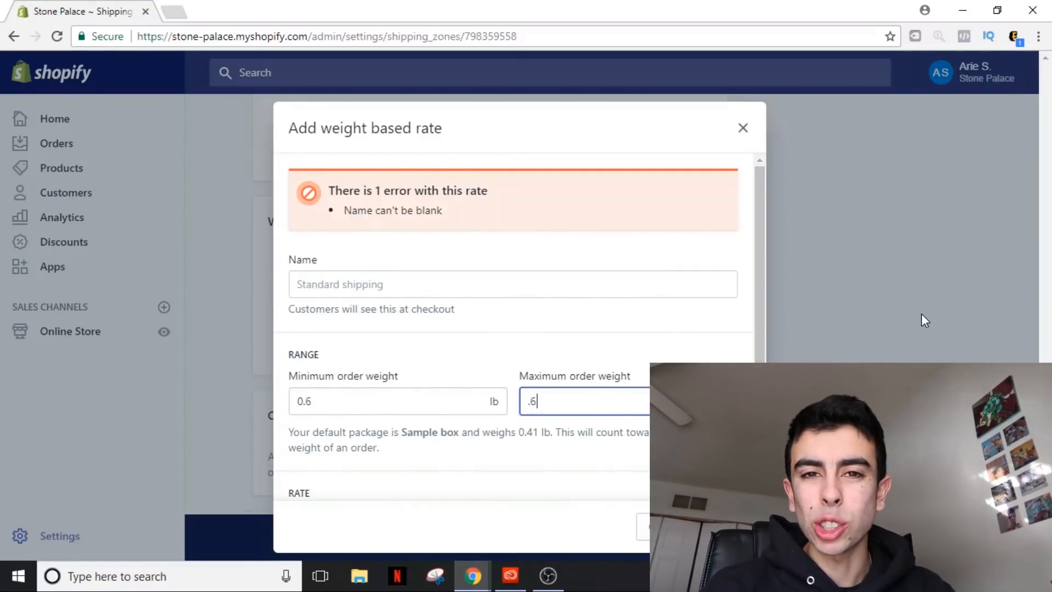
{"action": "scroll", "coordinate": [746, 318], "scroll_direction": "down", "scroll_amount": 1}
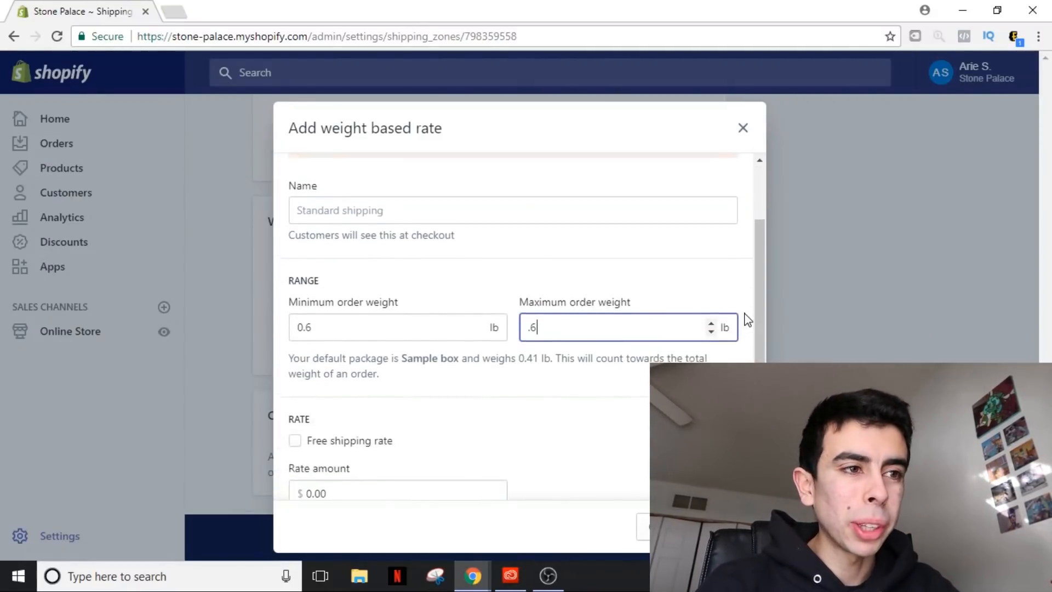
{"action": "scroll", "coordinate": [736, 321], "scroll_direction": "down", "scroll_amount": 1}
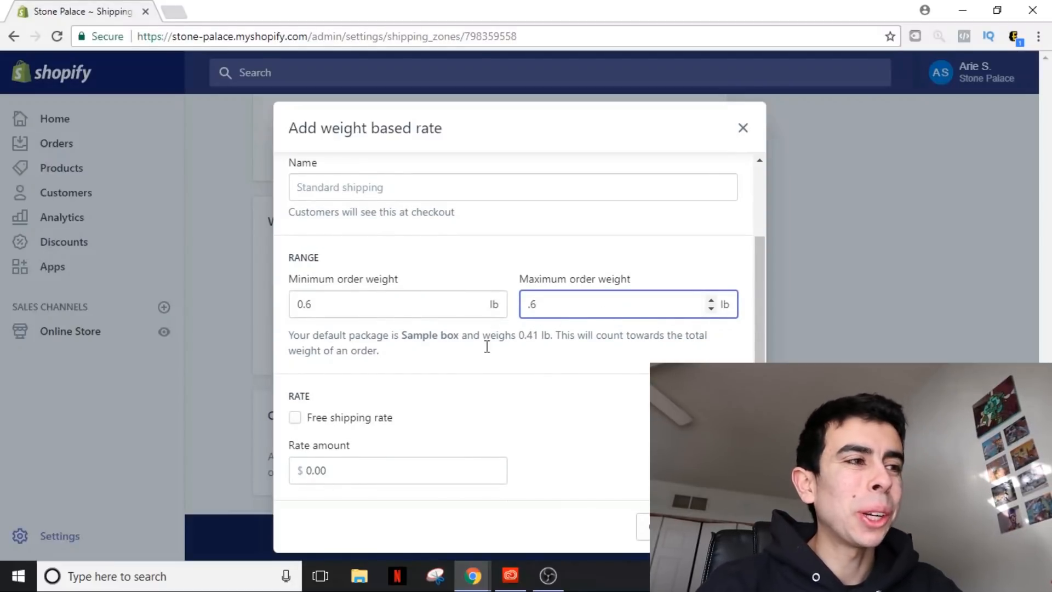
{"action": "double_click", "coordinate": [380, 470]}
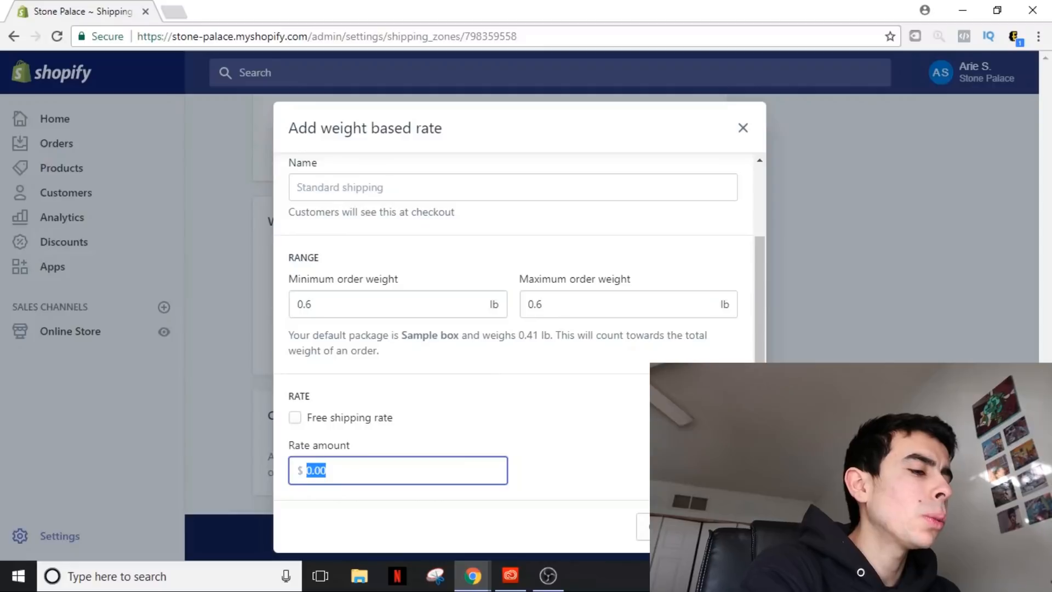
{"action": "type", "text": "19.99"}
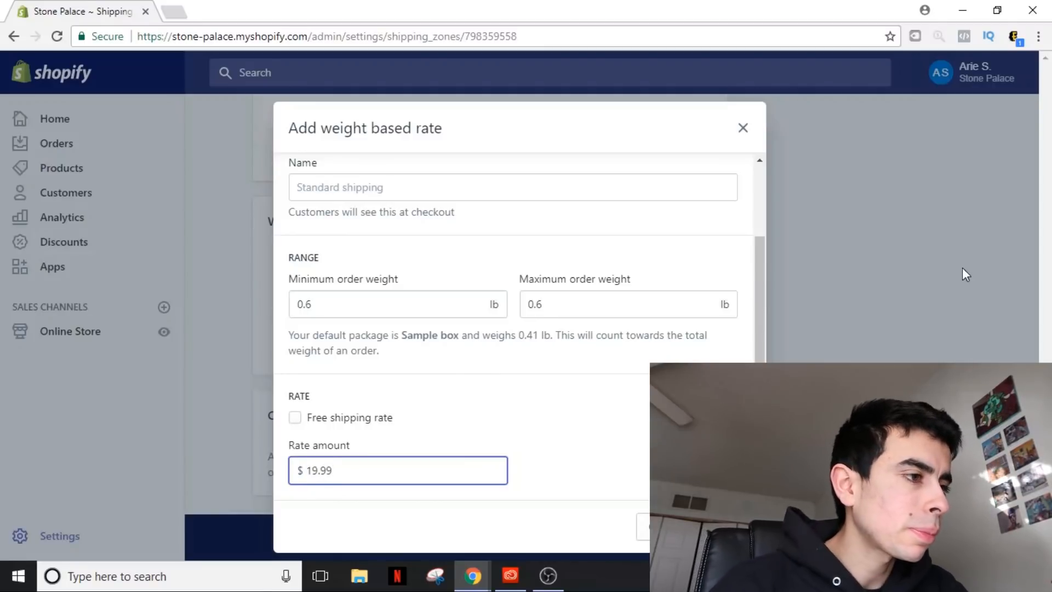
{"action": "left_click", "coordinate": [664, 192]}
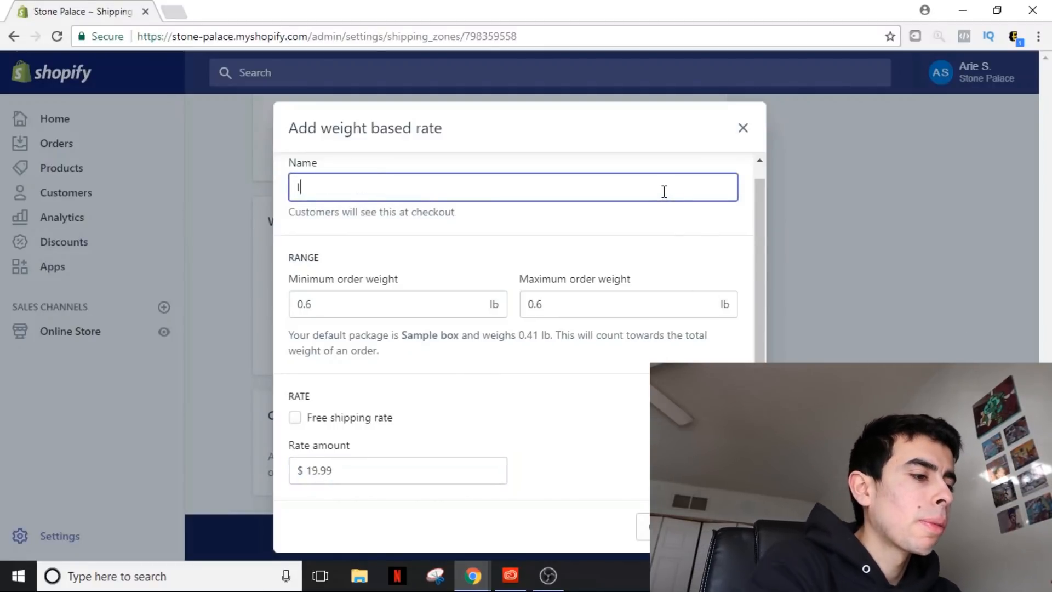
{"action": "type", "text": "Insured Standard Shipping (3 Products"}
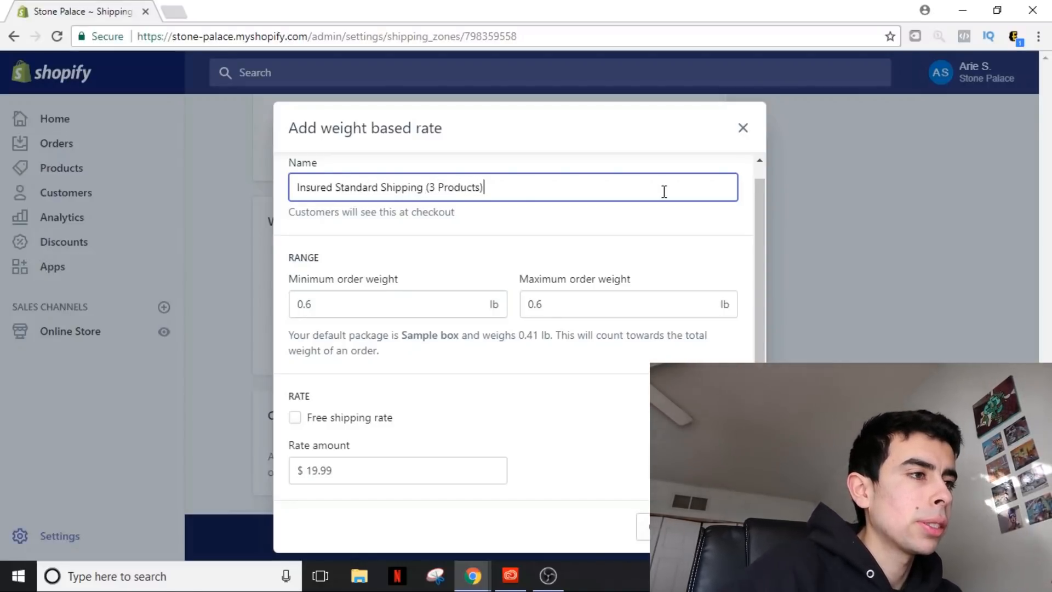
{"action": "key", "text": "Return"}
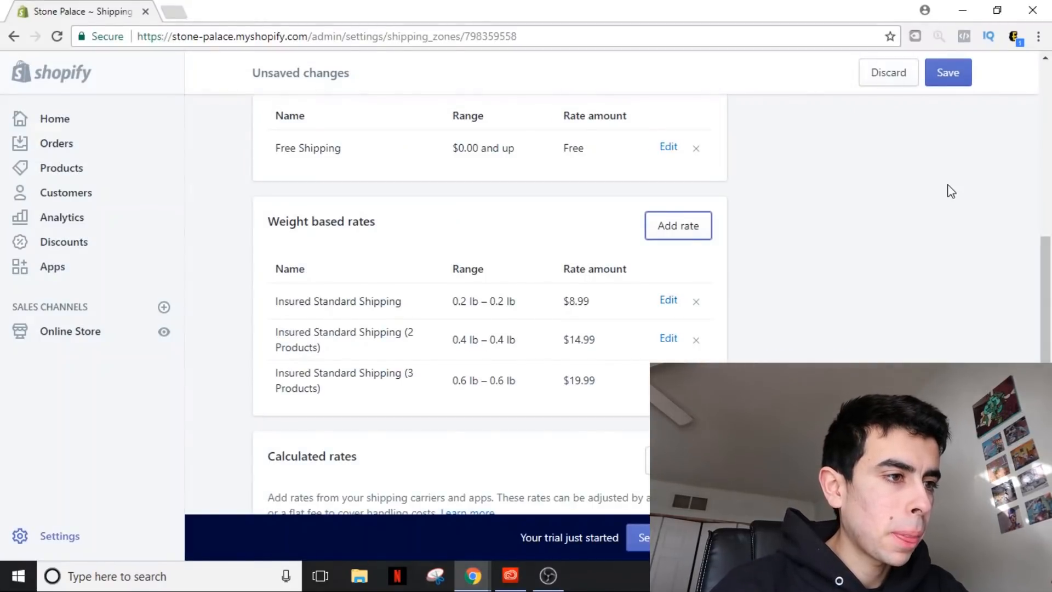
{"action": "left_click", "coordinate": [949, 70]}
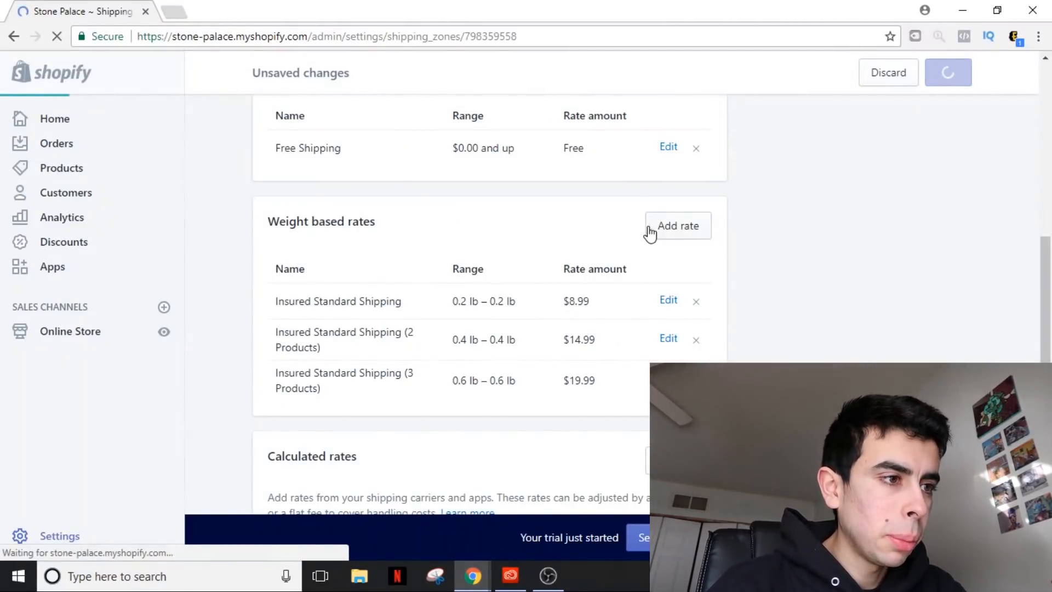
{"action": "scroll", "coordinate": [700, 296], "scroll_direction": "down", "scroll_amount": 3}
{"action": "scroll", "coordinate": [699, 297], "scroll_direction": "down", "scroll_amount": 3}
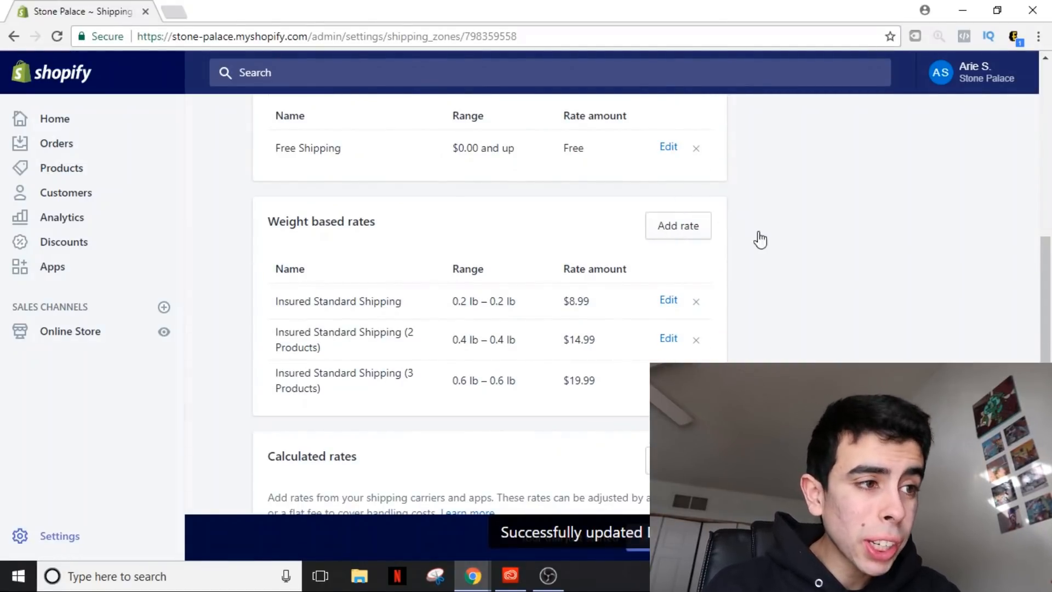
- Add Insured Standard Shipping (4 Products) for 0.8 lb at $24.99 and save the zone
{"action": "left_click", "coordinate": [671, 235]}
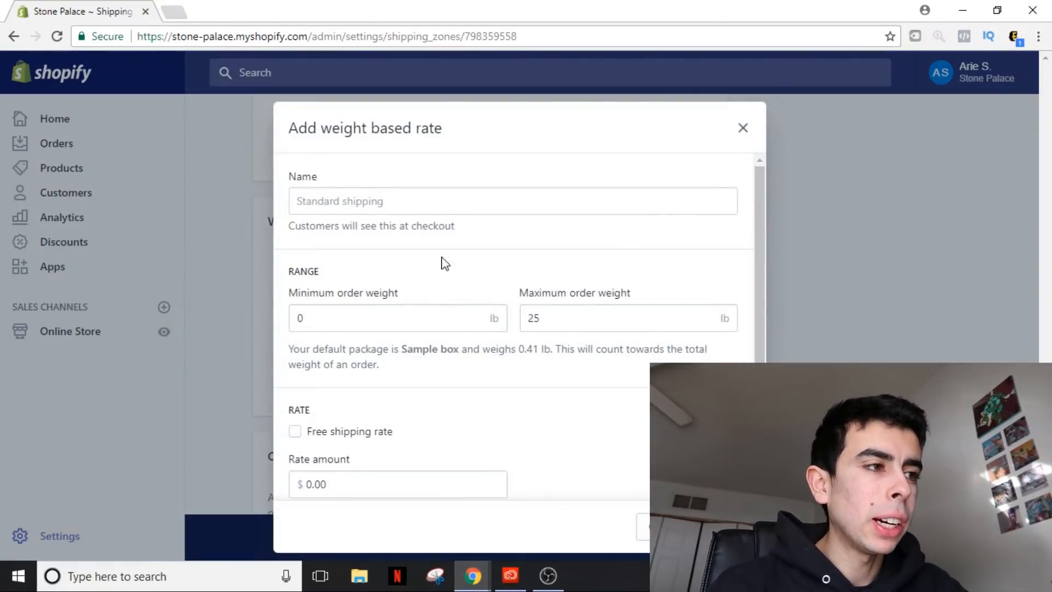
{"action": "left_click", "coordinate": [427, 202]}
{"action": "type", "text": "Insured Standard Shipping (4 Products)"}
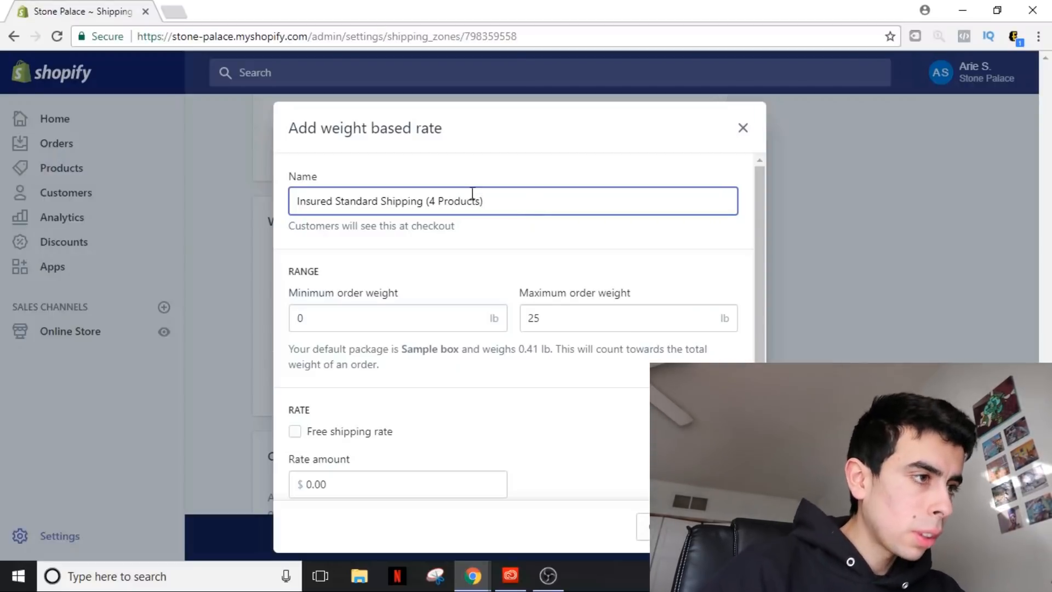
{"action": "left_click", "coordinate": [298, 319]}
{"action": "key", "text": "BackSpace"}
{"action": "type", "text": ".8"}
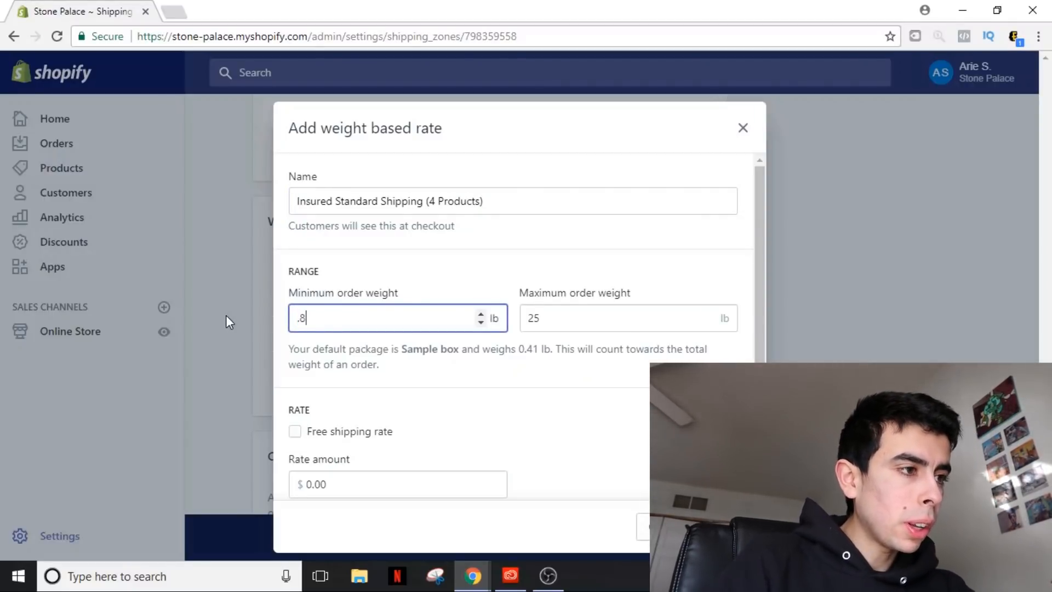
{"action": "left_click", "coordinate": [561, 317]}
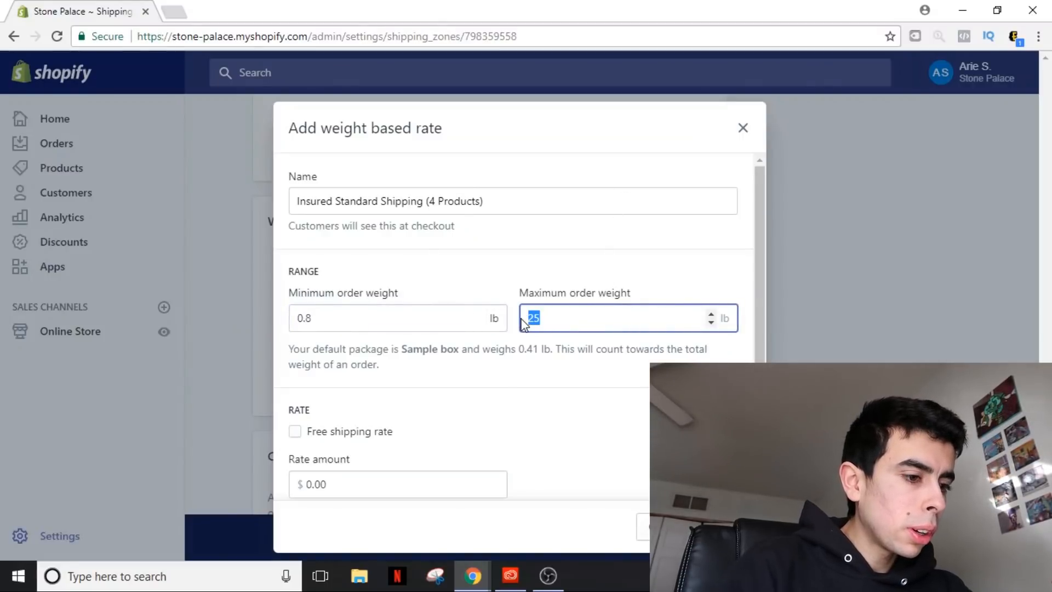
{"action": "type", "text": ".8"}
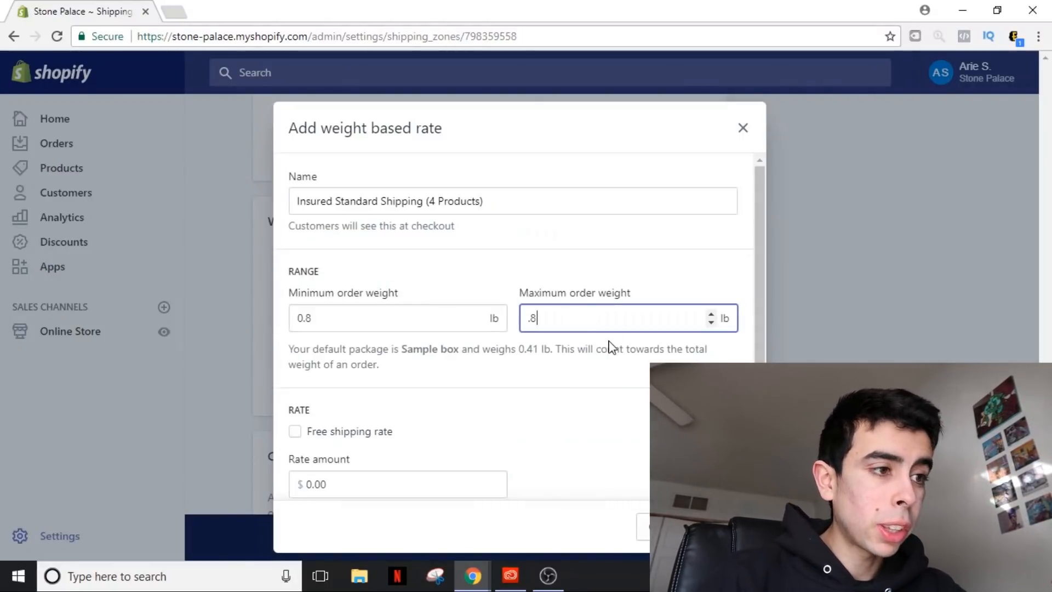
{"action": "double_click", "coordinate": [435, 470]}
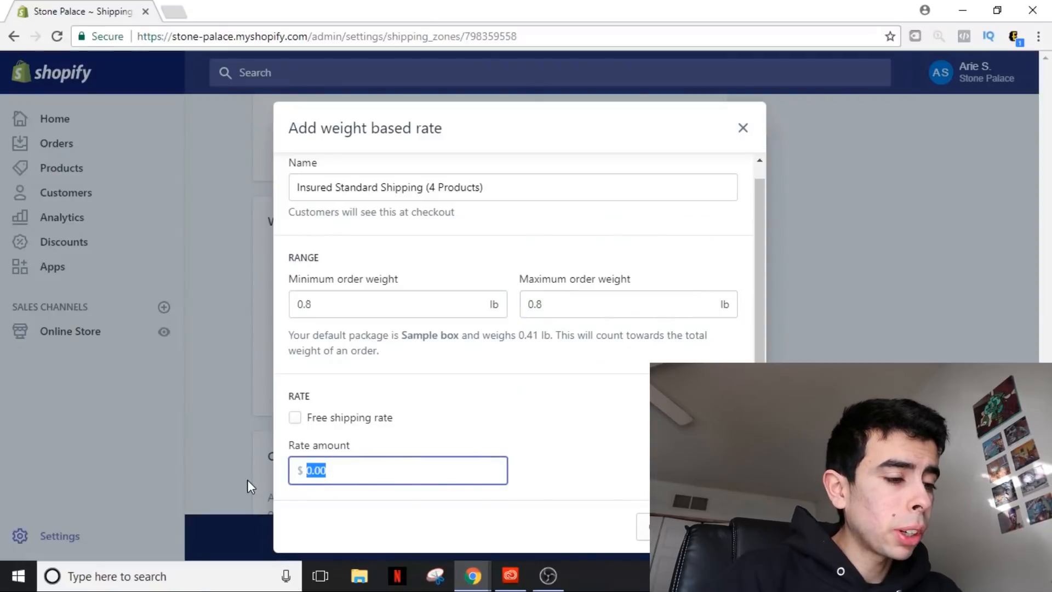
{"action": "type", "text": "24"}
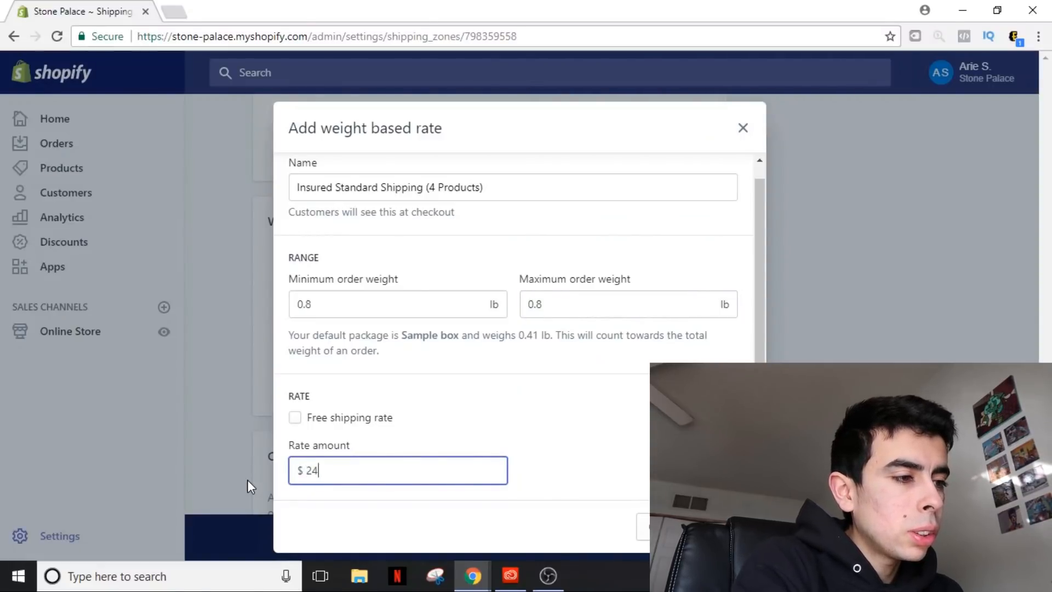
{"action": "type", "text": ".99"}
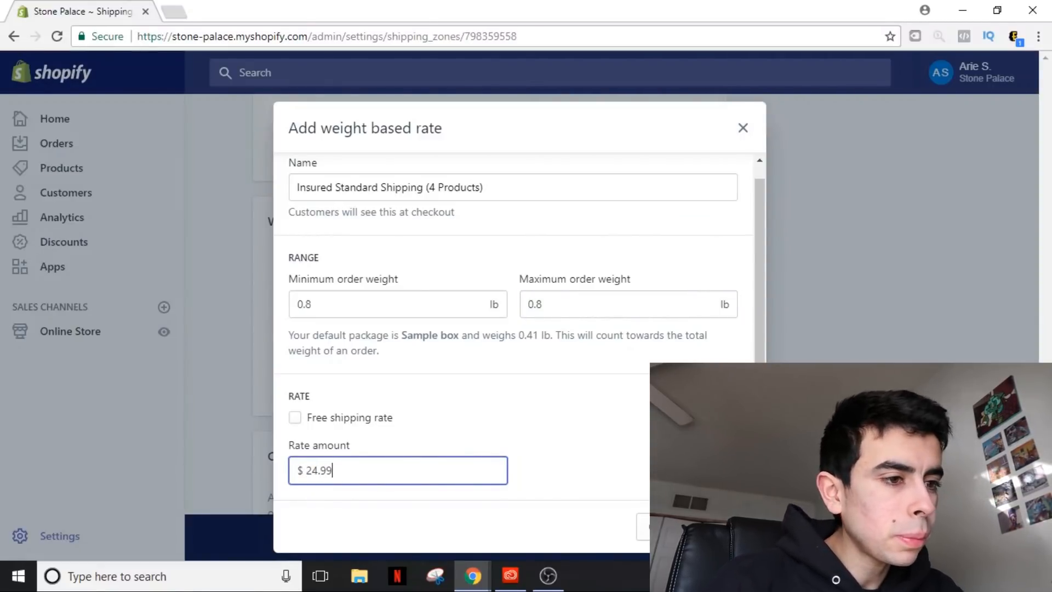
{"action": "key", "text": "Return"}
{"action": "left_click", "coordinate": [947, 73]}
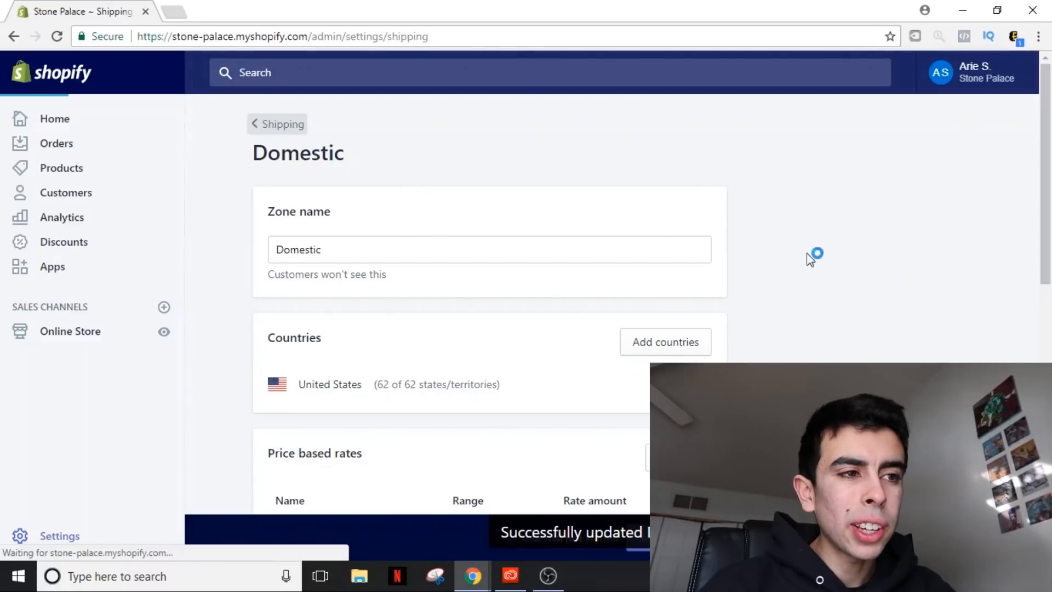
{"action": "scroll", "coordinate": [781, 279], "scroll_direction": "down", "scroll_amount": 5}
{"action": "scroll", "coordinate": [858, 274], "scroll_direction": "down", "scroll_amount": 3}
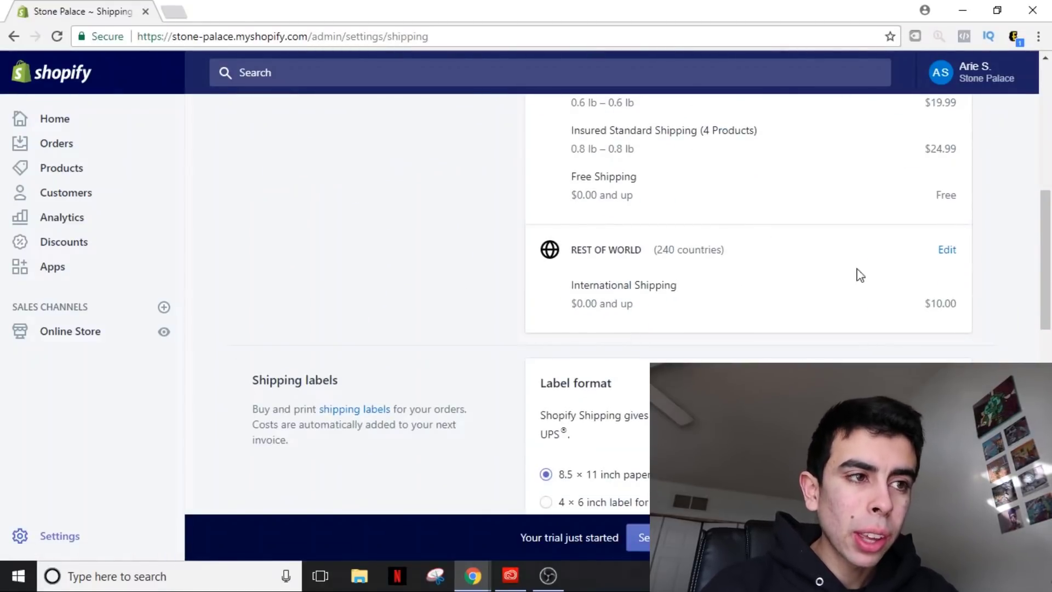
- Open the Rest of world shipping zone for editing
{"action": "left_click", "coordinate": [946, 249]}
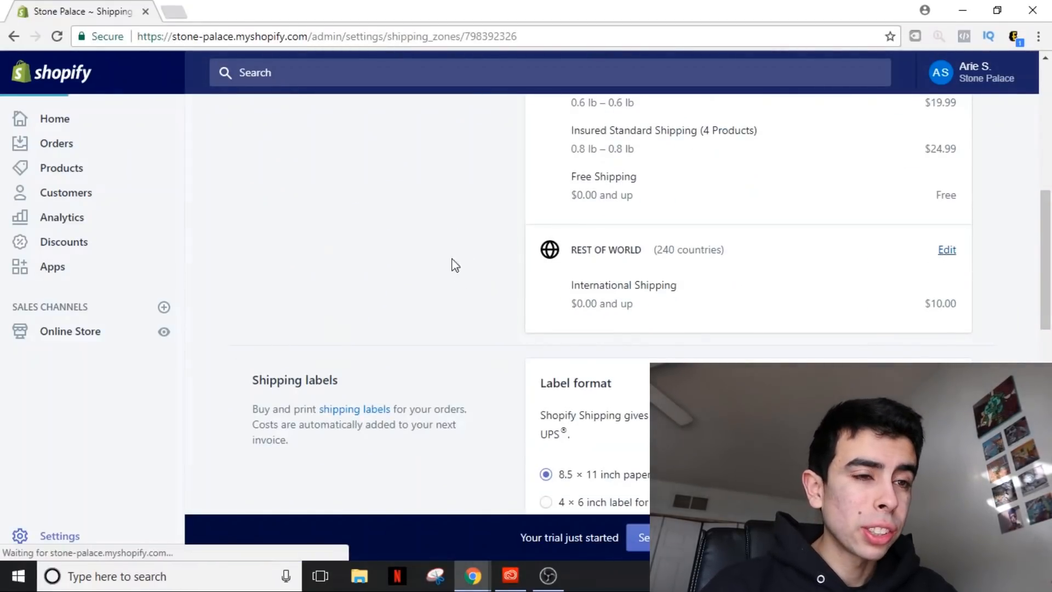
{"action": "scroll", "coordinate": [452, 263], "scroll_direction": "down", "scroll_amount": 5}
{"action": "scroll", "coordinate": [459, 272], "scroll_direction": "down", "scroll_amount": 3}
{"action": "scroll", "coordinate": [458, 274], "scroll_direction": "down", "scroll_amount": 1}
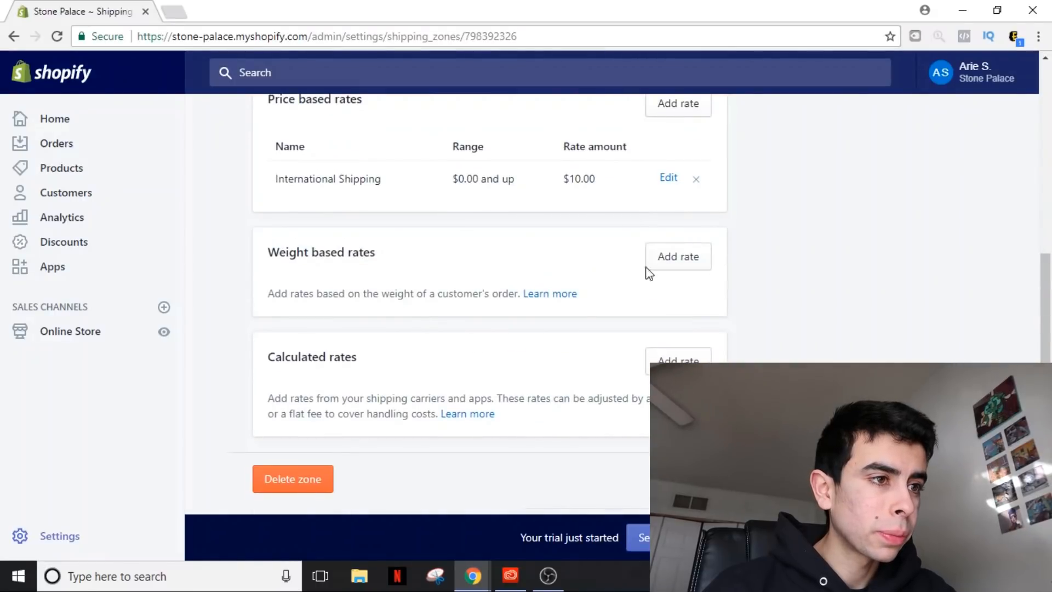
{"action": "scroll", "coordinate": [551, 278], "scroll_direction": "up", "scroll_amount": 3}
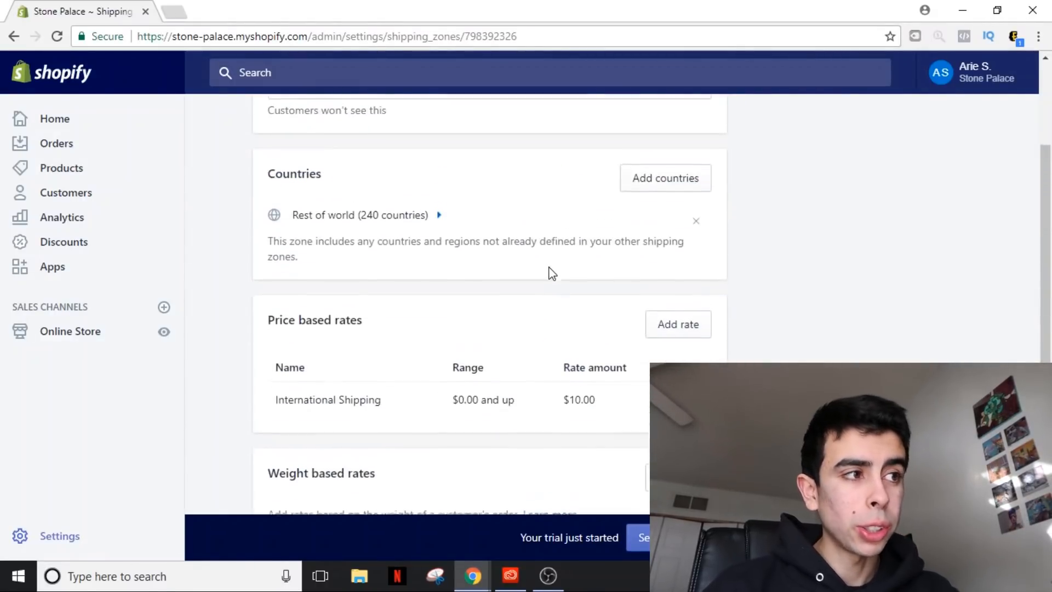
{"action": "scroll", "coordinate": [468, 239], "scroll_direction": "down", "scroll_amount": 2}
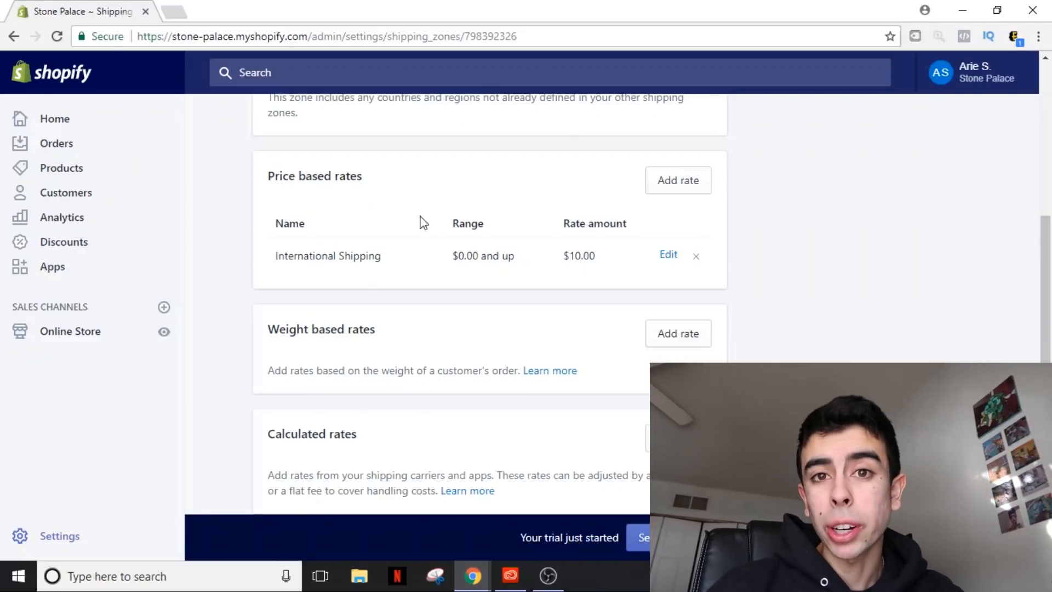
- Start a weight-based rate named Insured Standard Shipping with min and max weight 0.2 lb
{"action": "left_click", "coordinate": [673, 336]}
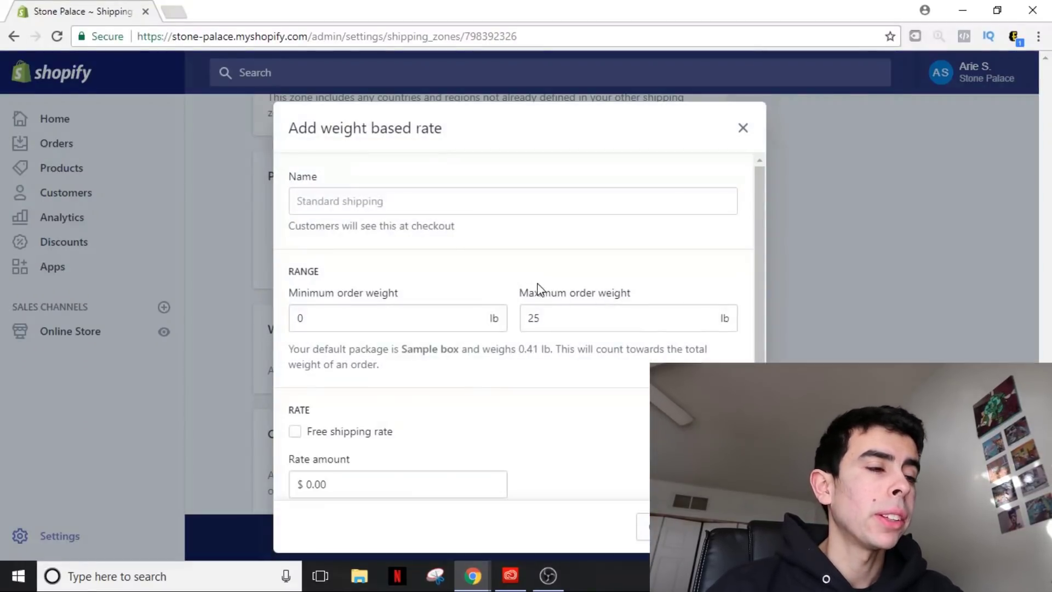
{"action": "left_click", "coordinate": [451, 202]}
{"action": "type", "text": "Insured Standard Shipping"}
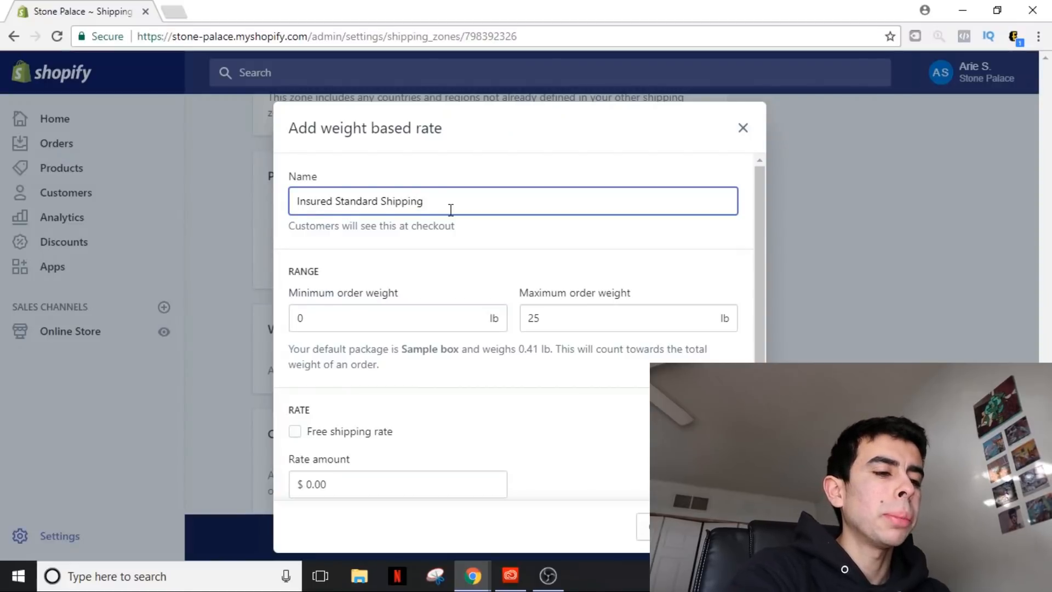
{"action": "key", "text": "Tab"}
{"action": "type", "text": ".2"}
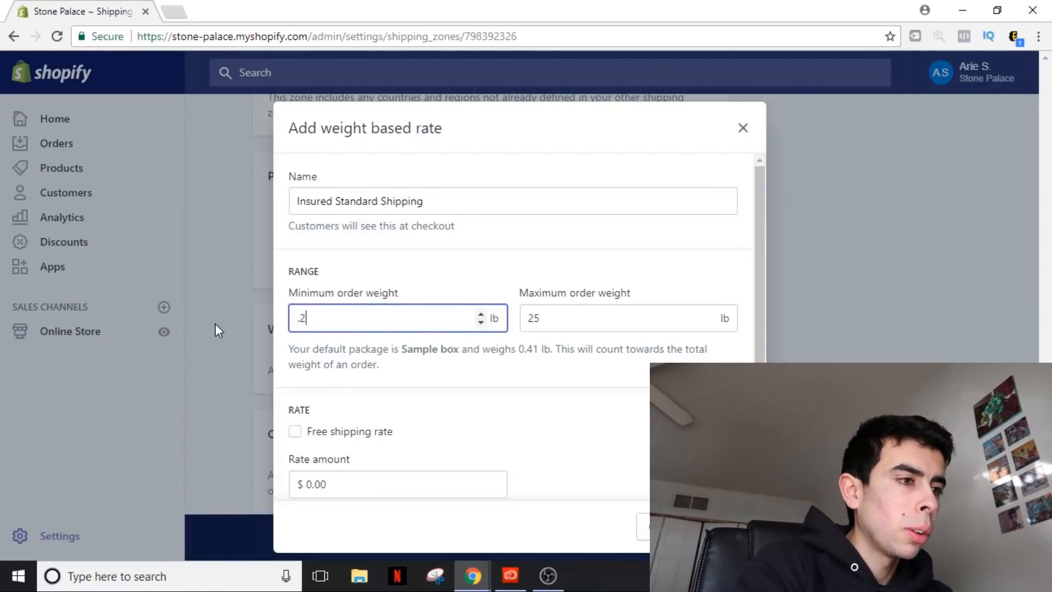
{"action": "key", "text": "Tab"}
{"action": "type", "text": ".2"}
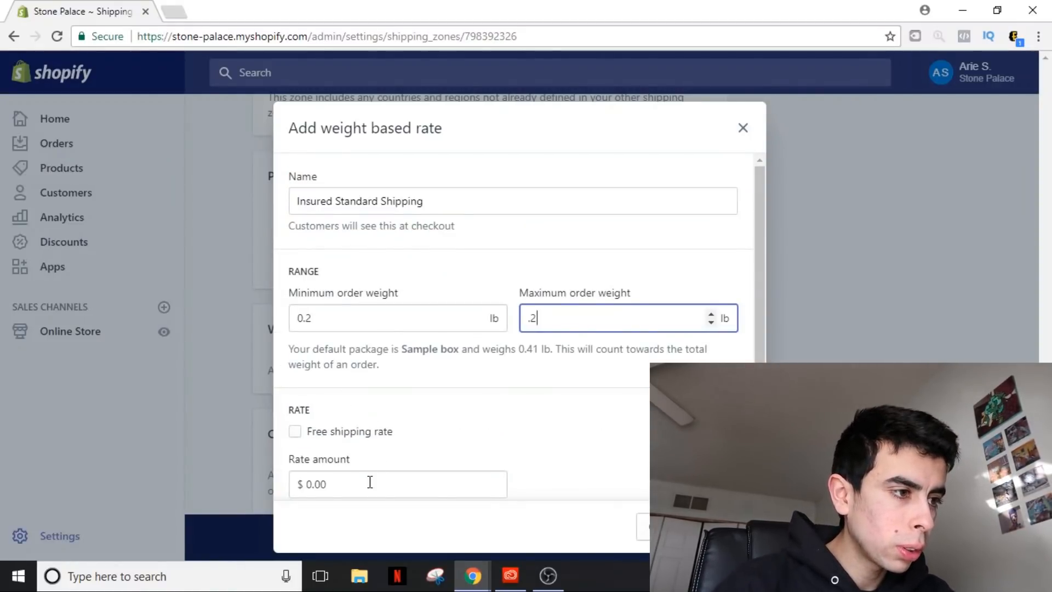
- Set the rate amount to $8.99, add the rate and save the Rest of World zone
{"action": "double_click", "coordinate": [329, 483]}
{"action": "type", "text": "9.99"}
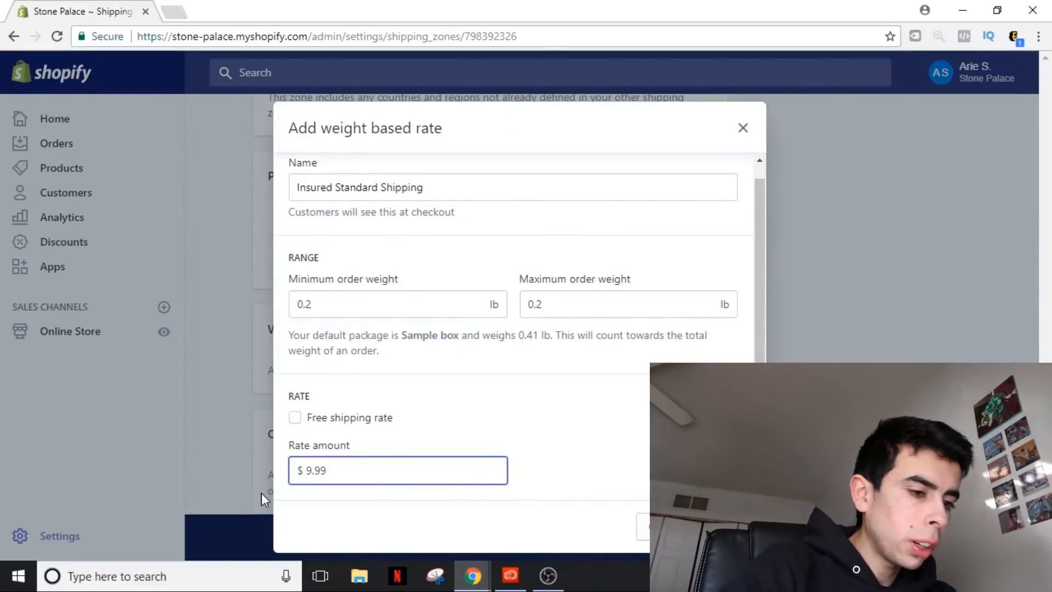
{"action": "key", "text": "BackSpace"}
{"action": "key", "text": "BackSpace"}
{"action": "key", "text": "BackSpace"}
{"action": "key", "text": "BackSpace"}
{"action": "type", "text": "8.99"}
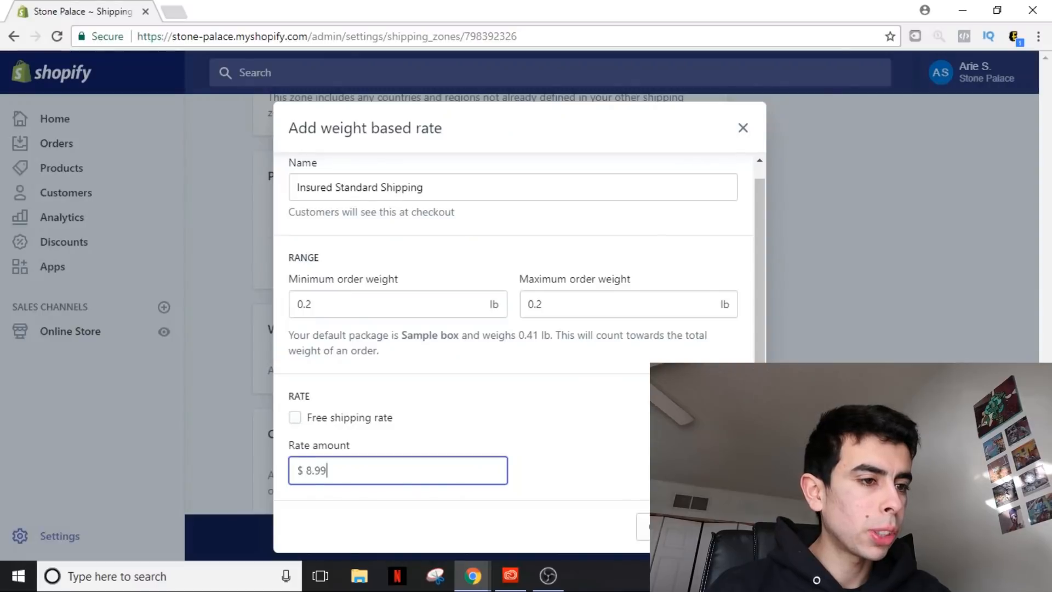
{"action": "key", "text": "Return"}
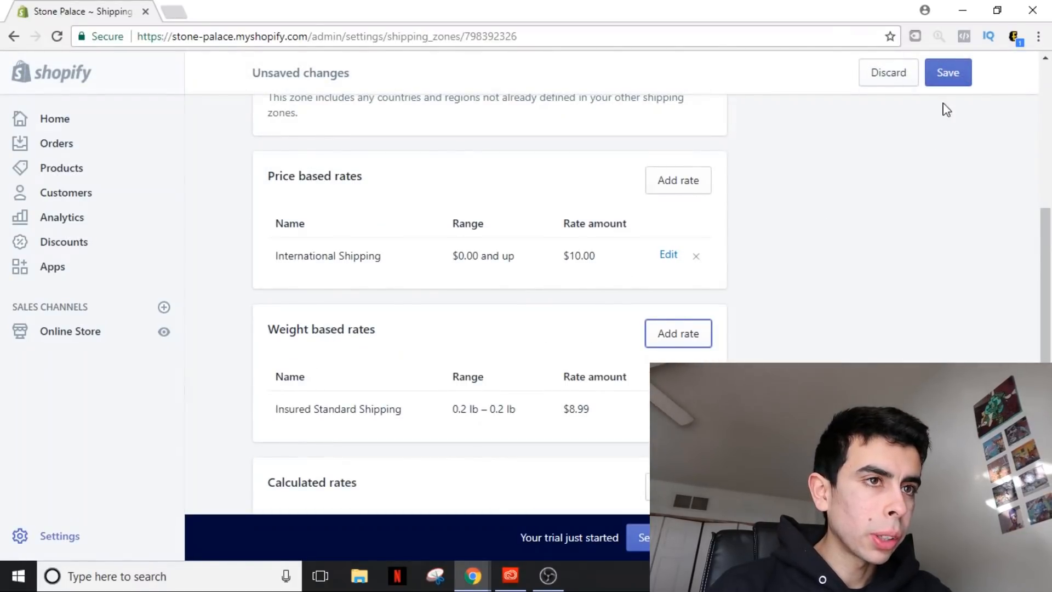
{"action": "left_click", "coordinate": [947, 82]}
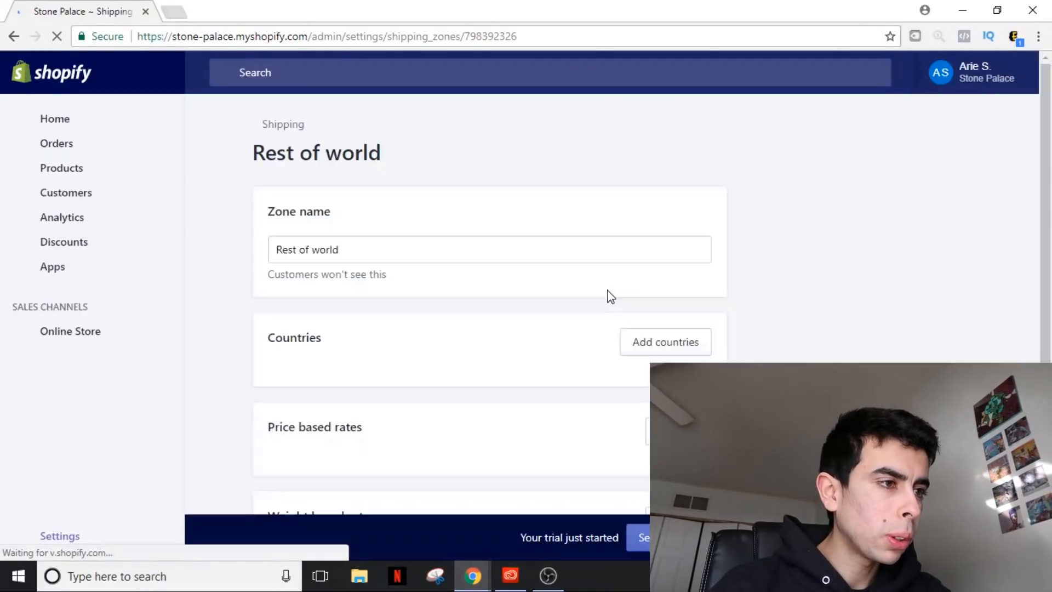
{"action": "scroll", "coordinate": [510, 247], "scroll_direction": "down", "scroll_amount": 5}
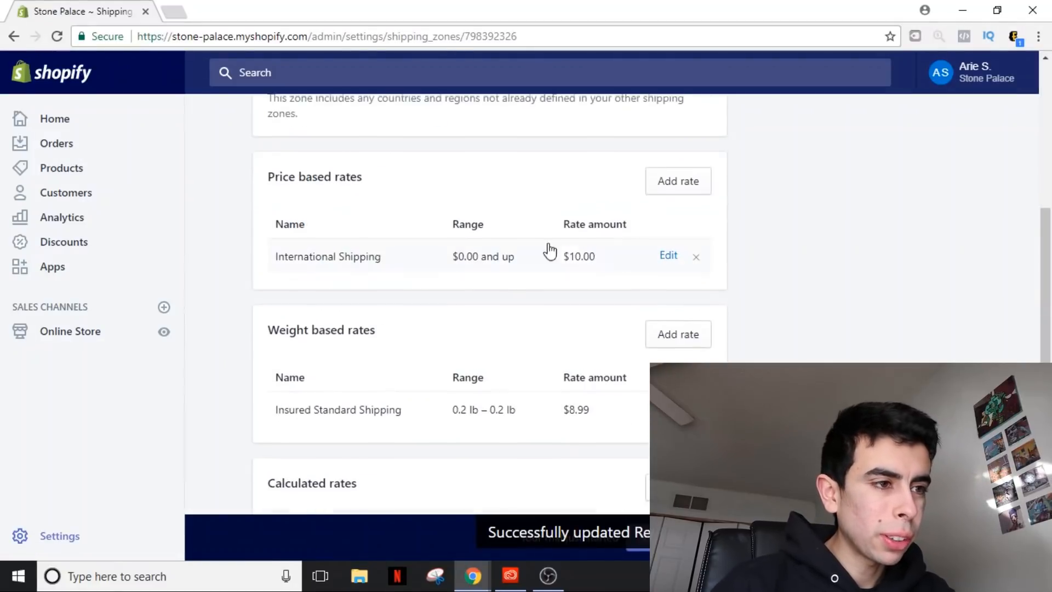
{"action": "scroll", "coordinate": [551, 250], "scroll_direction": "down", "scroll_amount": 1}
- Start a second Insured Standard Shipping rate with min and max weight 0.4 lb
{"action": "left_click", "coordinate": [678, 257]}
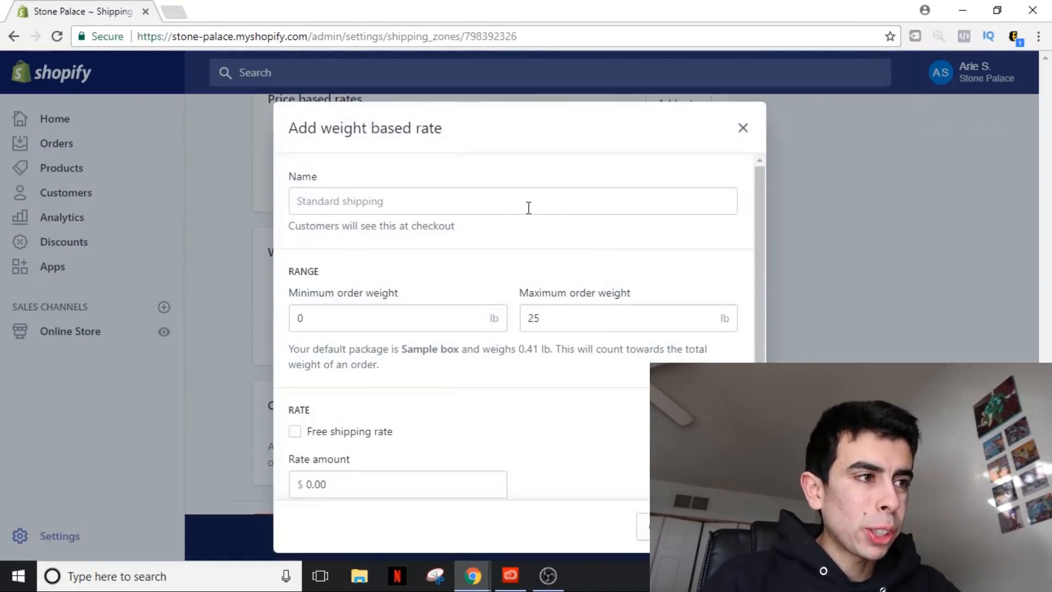
{"action": "left_click", "coordinate": [457, 200]}
{"action": "type", "text": "Insured Standard Shipping"}
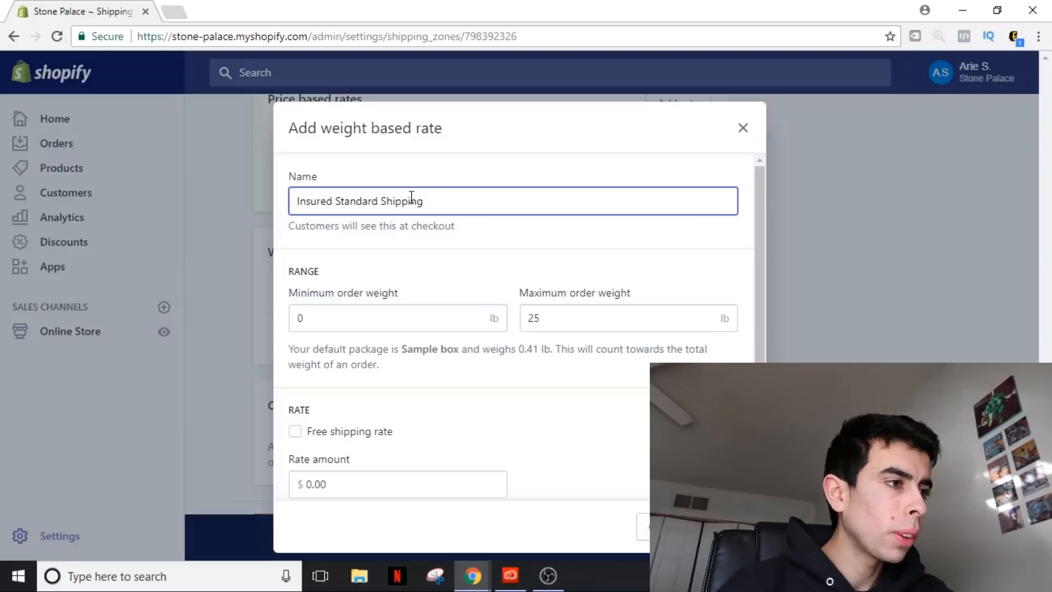
{"action": "left_click", "coordinate": [382, 318]}
{"action": "type", "text": ".2"}
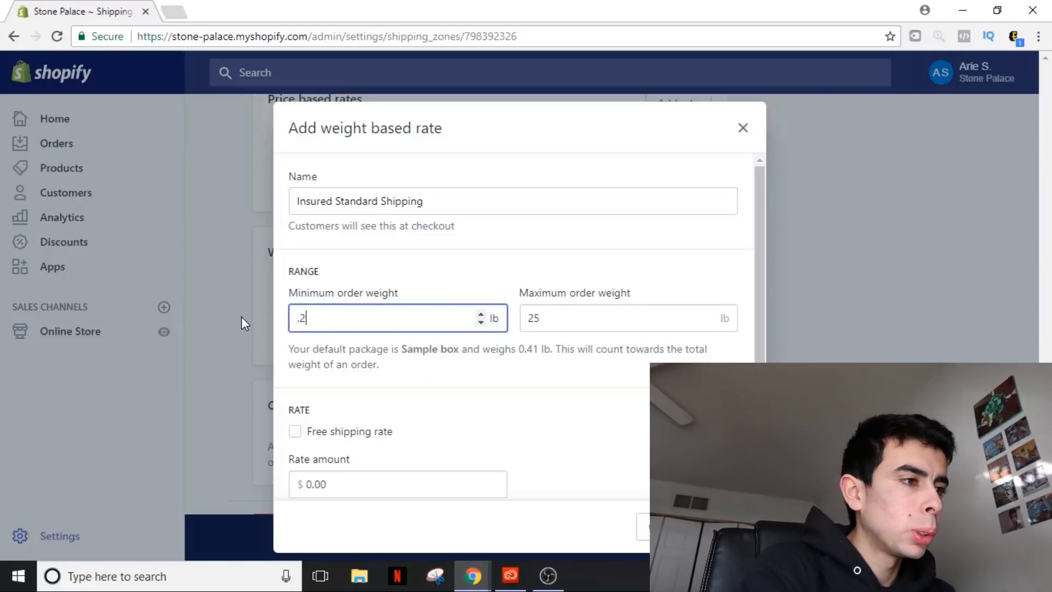
{"action": "key", "text": "Tab"}
{"action": "key", "text": "BackSpace"}
{"action": "type", "text": "4"}
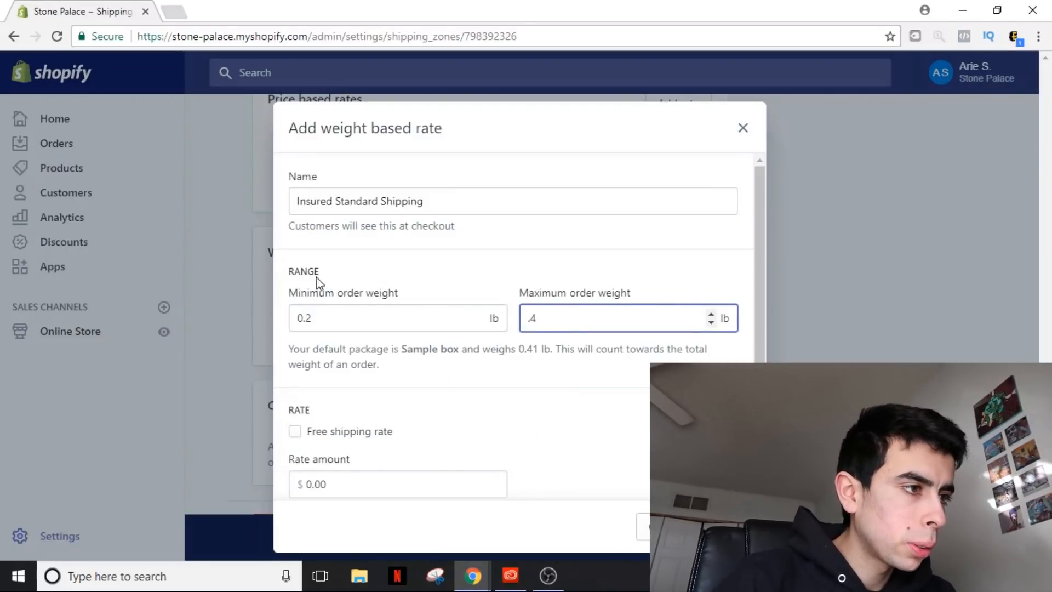
{"action": "left_click", "coordinate": [353, 317]}
{"action": "key", "text": "BackSpace"}
{"action": "type", "text": "4"}
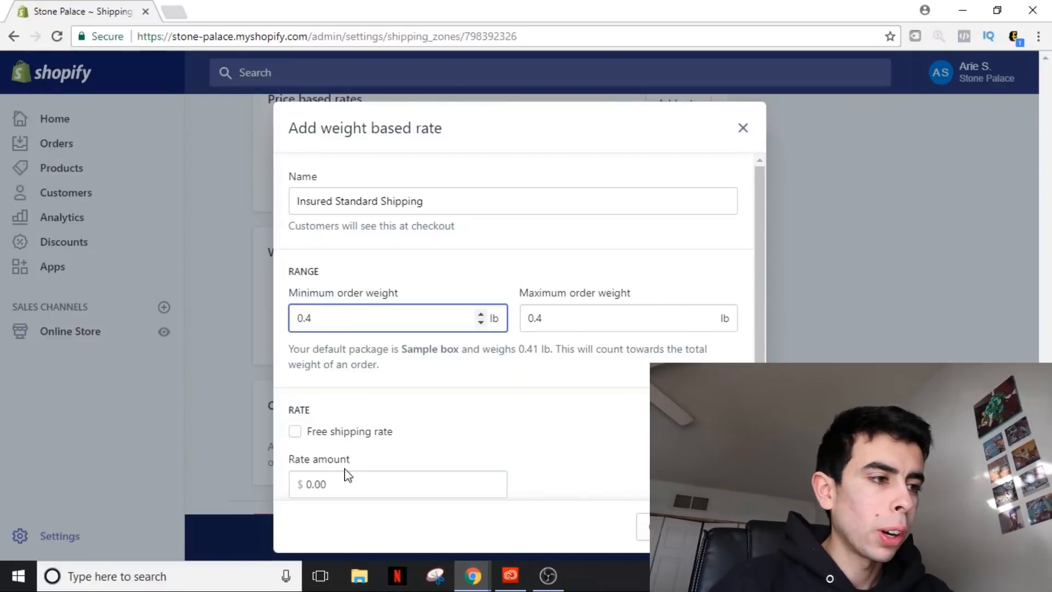
- Set the second rate's amount to $14.99 and add it
{"action": "left_click", "coordinate": [346, 483]}
{"action": "type", "text": "14.99"}
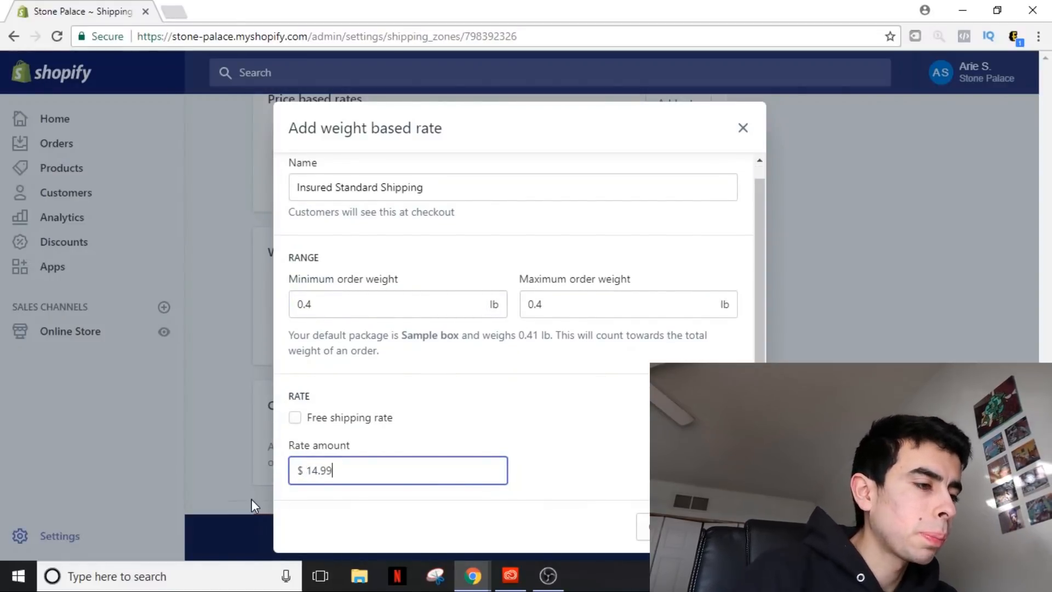
{"action": "key", "text": "Return"}
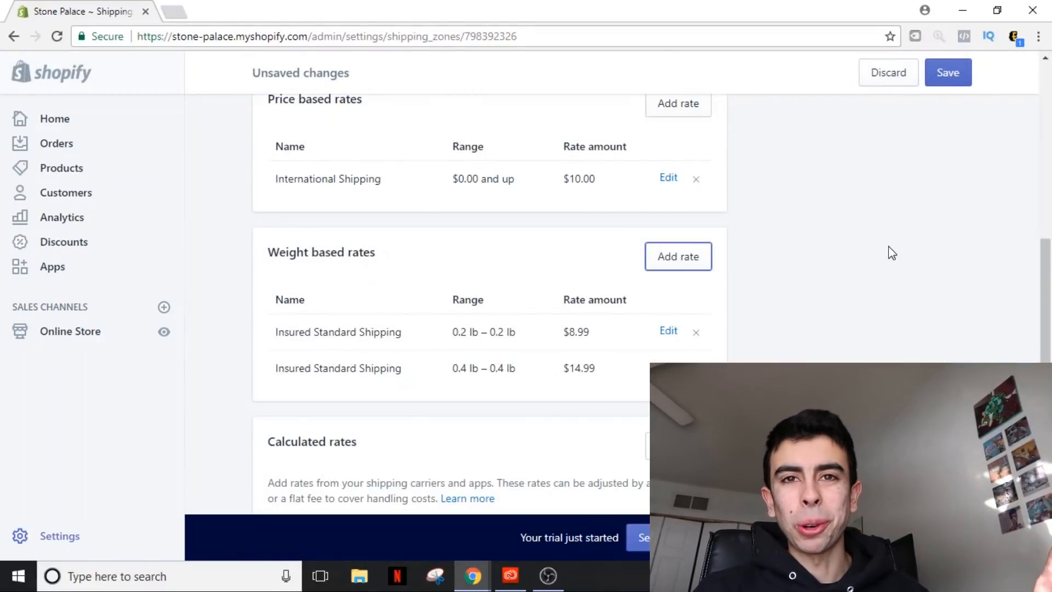
- Save the shipping zone and open the necklace product from the Products list
{"action": "left_click", "coordinate": [953, 72]}
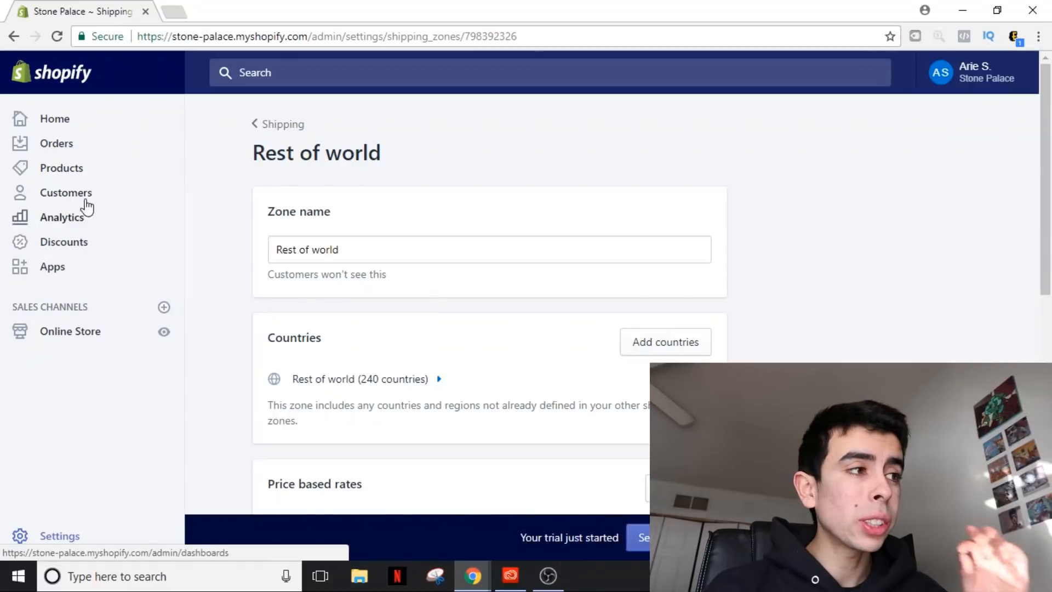
{"action": "left_click", "coordinate": [63, 168]}
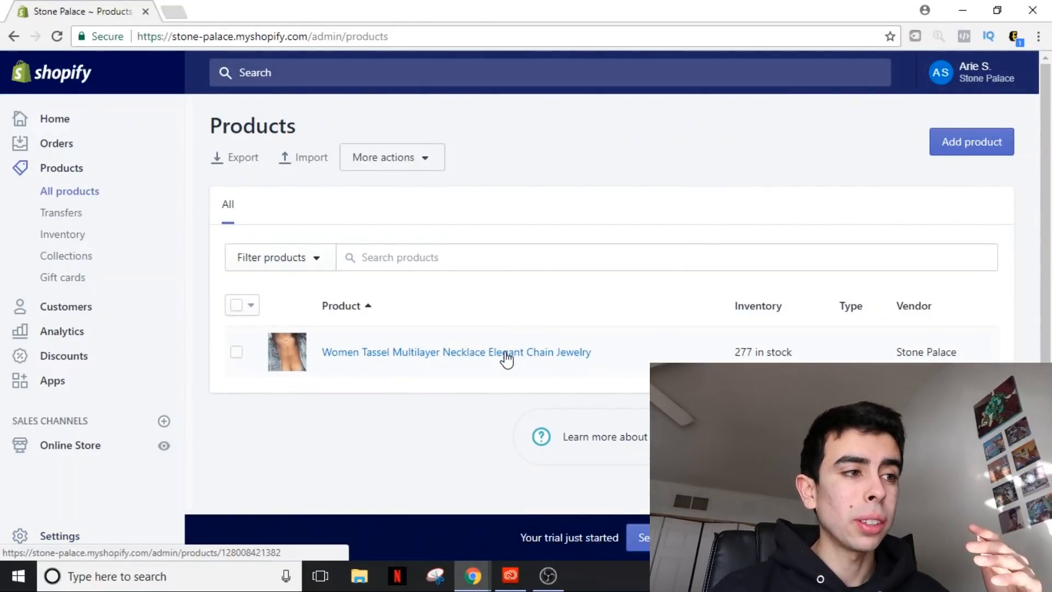
{"action": "left_click", "coordinate": [500, 355]}
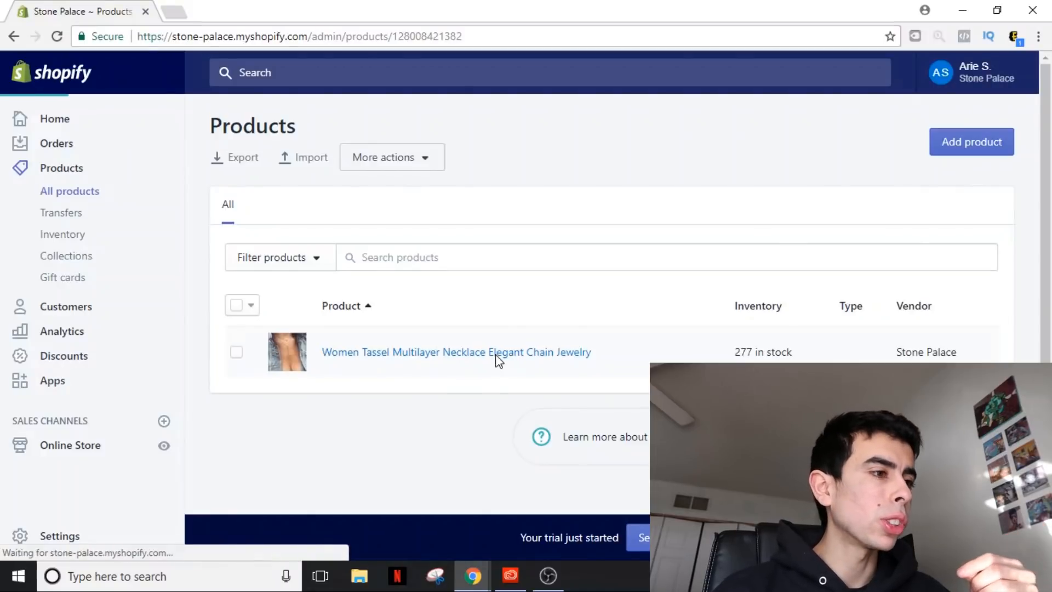
{"action": "scroll", "coordinate": [912, 247], "scroll_direction": "down", "scroll_amount": 4}
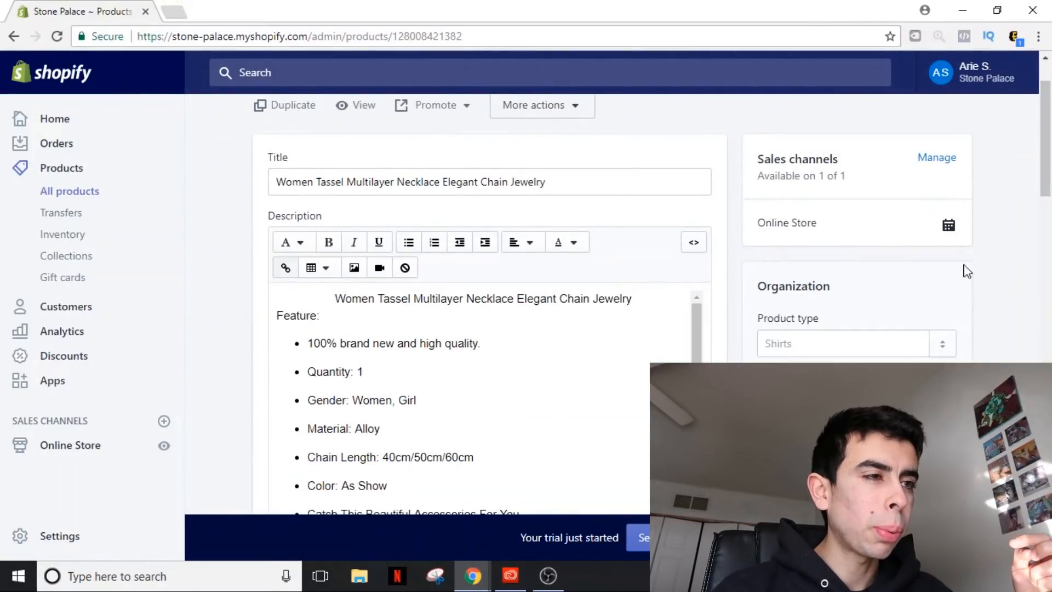
{"action": "scroll", "coordinate": [913, 246], "scroll_direction": "down", "scroll_amount": 4}
{"action": "scroll", "coordinate": [913, 246], "scroll_direction": "down", "scroll_amount": 4}
{"action": "scroll", "coordinate": [913, 247], "scroll_direction": "down", "scroll_amount": 3}
{"action": "scroll", "coordinate": [911, 271], "scroll_direction": "down", "scroll_amount": 2}
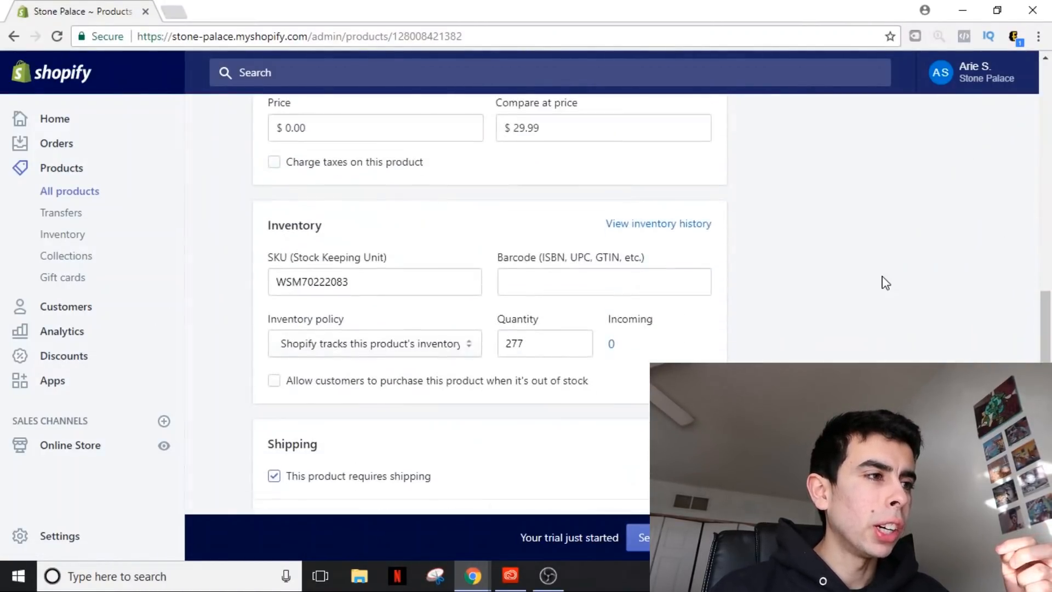
{"action": "scroll", "coordinate": [666, 278], "scroll_direction": "down", "scroll_amount": 2}
{"action": "scroll", "coordinate": [387, 410], "scroll_direction": "down", "scroll_amount": 1}
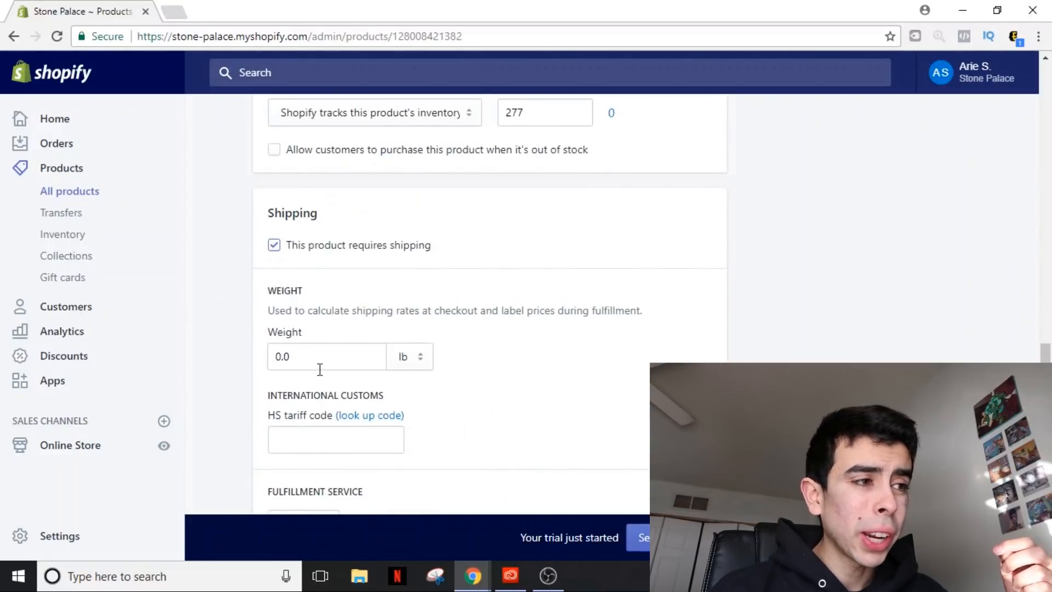
- Set the necklace's shipping weight to 0.2 lb, save, and check its storefront page
{"action": "key", "text": "BackSpace"}
{"action": "type", "text": "2"}
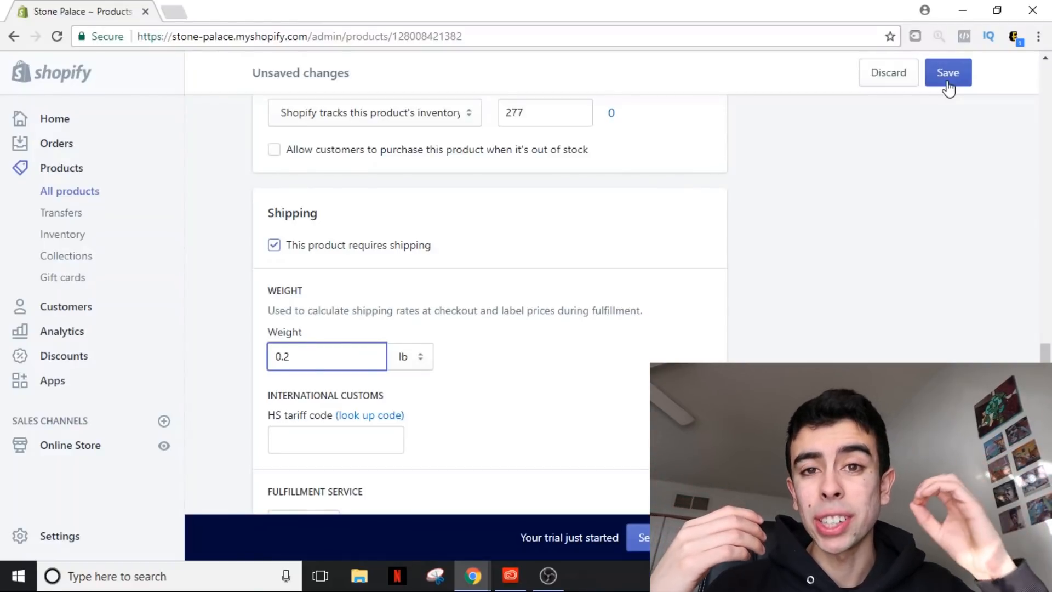
{"action": "left_click", "coordinate": [947, 78]}
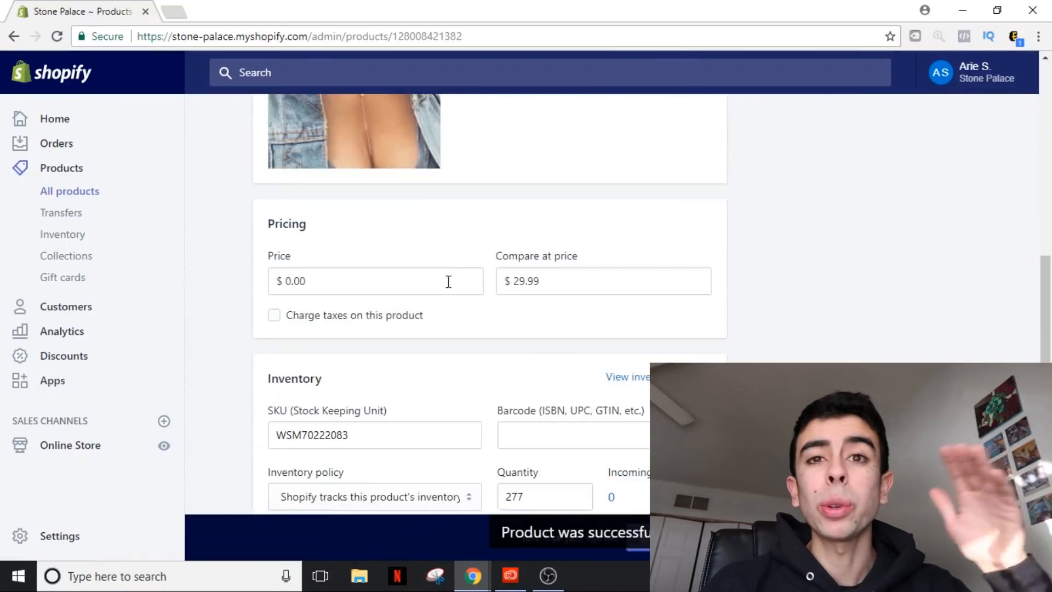
{"action": "left_click", "coordinate": [238, 11]}
{"action": "scroll", "coordinate": [526, 246], "scroll_direction": "down", "scroll_amount": 3}
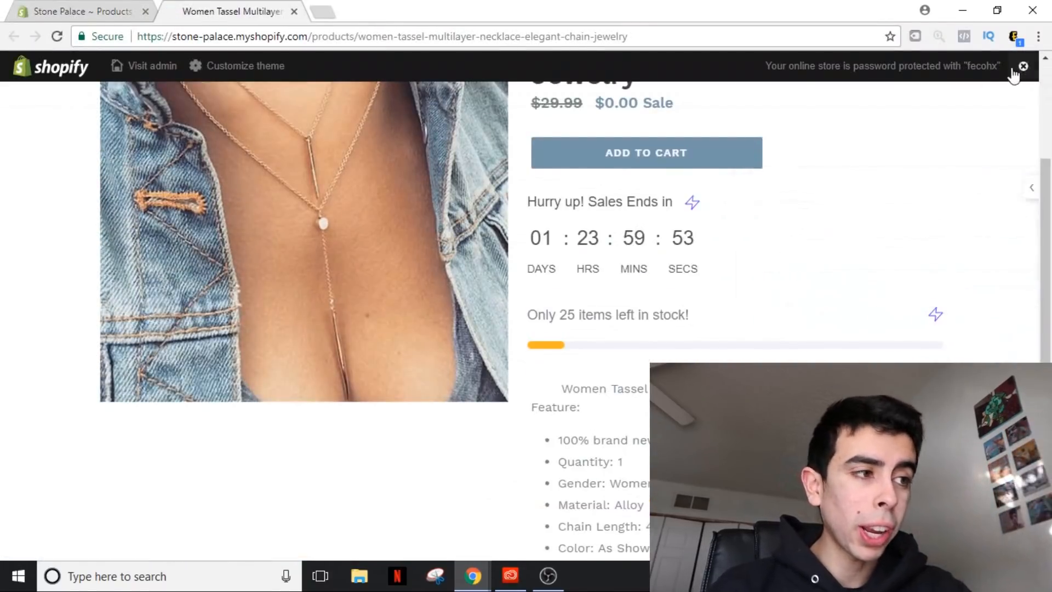
{"action": "scroll", "coordinate": [526, 247], "scroll_direction": "up", "scroll_amount": 2}
{"action": "scroll", "coordinate": [606, 284], "scroll_direction": "up", "scroll_amount": 3}
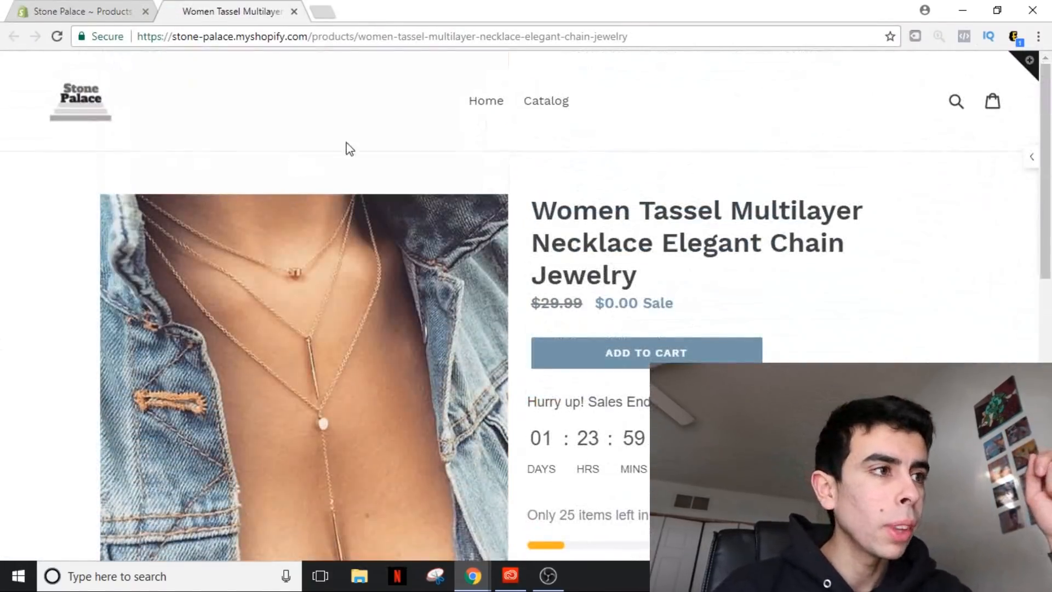
{"action": "scroll", "coordinate": [575, 206], "scroll_direction": "down", "scroll_amount": 10}
{"action": "scroll", "coordinate": [639, 247], "scroll_direction": "down", "scroll_amount": 5}
{"action": "scroll", "coordinate": [639, 247], "scroll_direction": "up", "scroll_amount": 3}
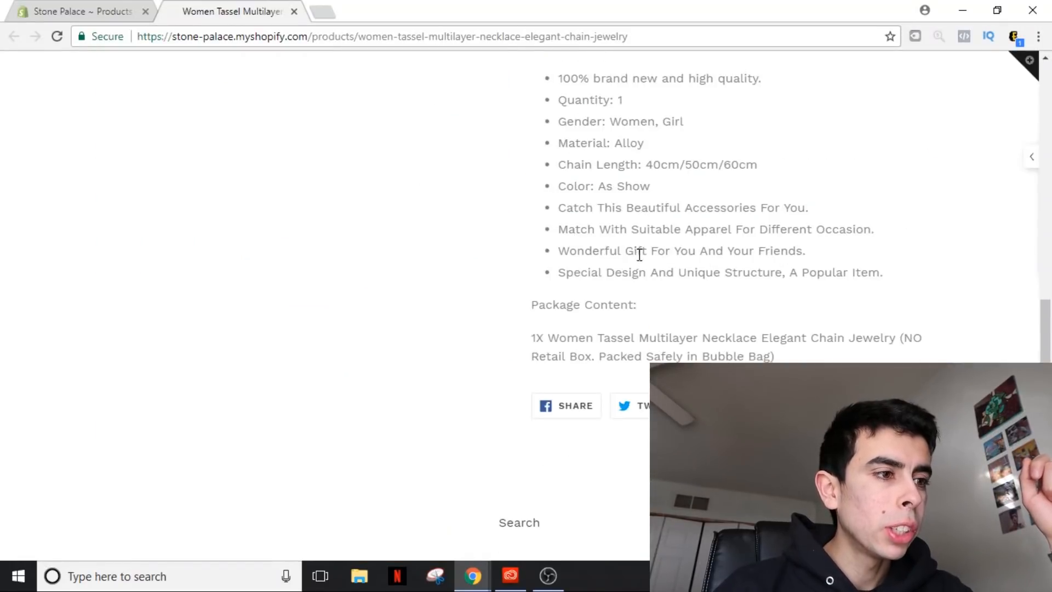
{"action": "scroll", "coordinate": [639, 246], "scroll_direction": "up", "scroll_amount": 3}
{"action": "left_click", "coordinate": [79, 10]}
{"action": "left_click_drag", "start_coordinate": [328, 298], "coordinate": [320, 316]}
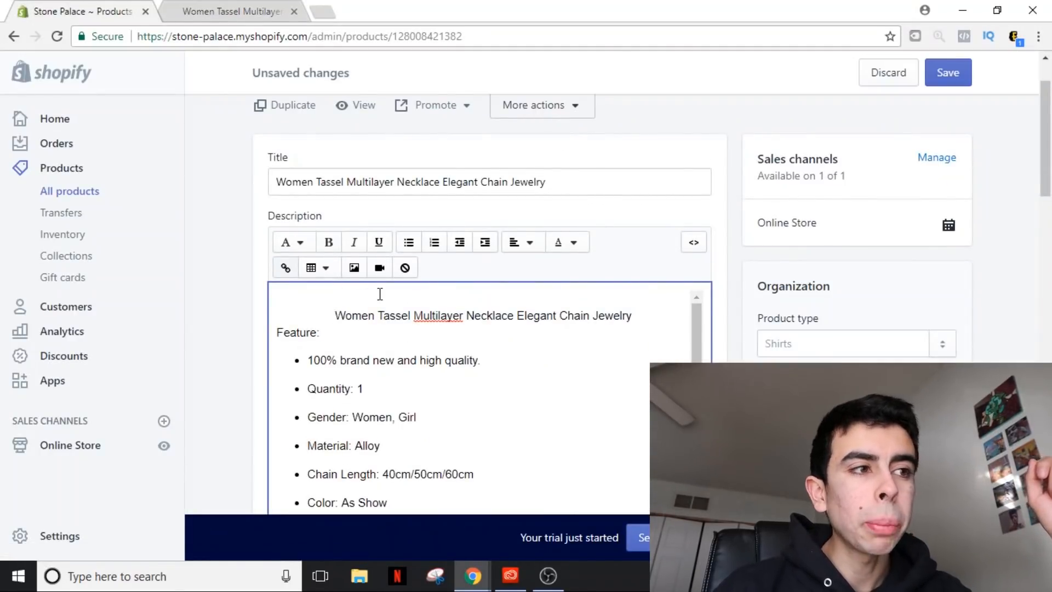
{"action": "type", "text": "Necklaces?"}
- Add the refund guarantee and shipping notice lines to the necklace description
{"action": "left_click", "coordinate": [593, 298]}
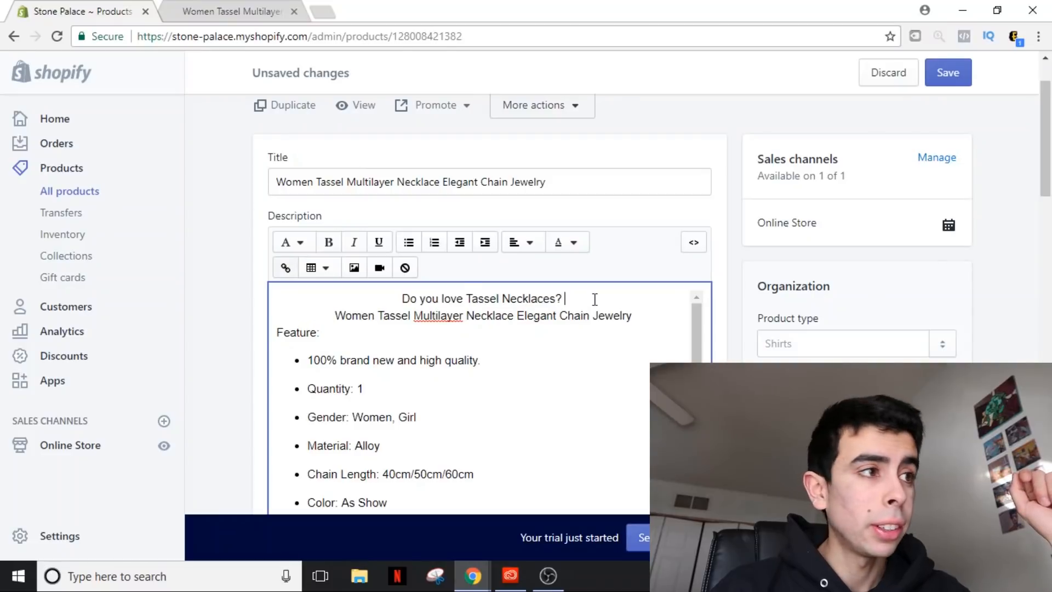
{"action": "type", "text": "You are going to LOVE this Limited Time Special Offer"}
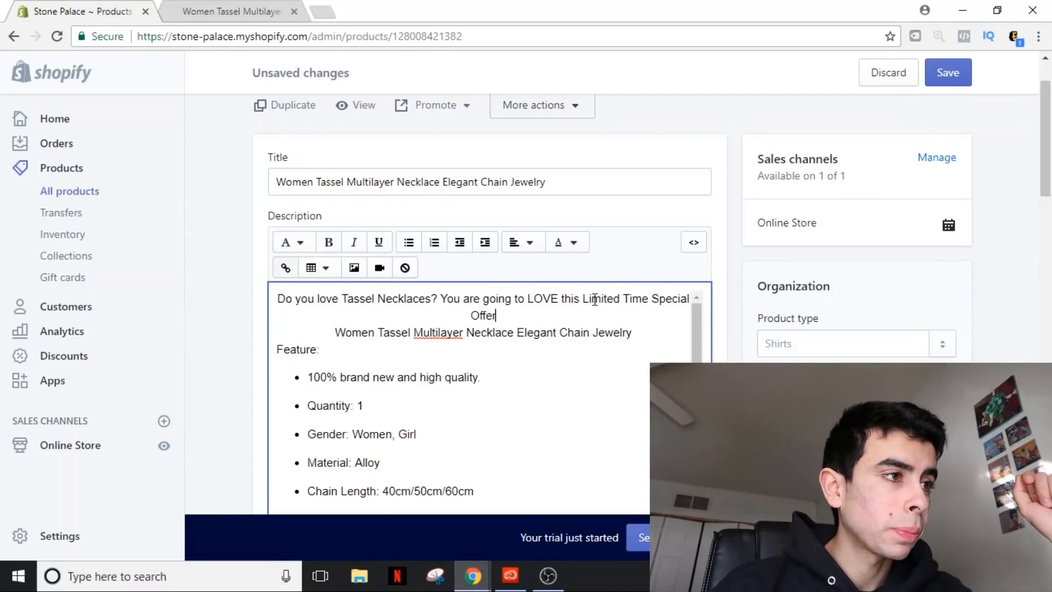
{"action": "type", "text": "!The next 50 Tassel Necklaces are FREE"}
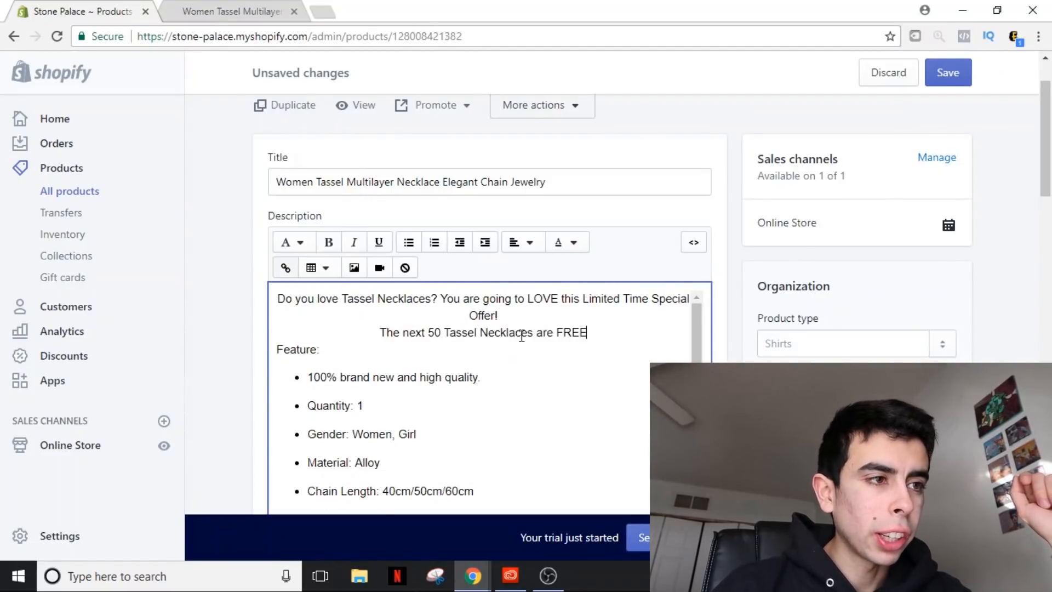
{"action": "type", "text": ", Just cover the shipping cost!"}
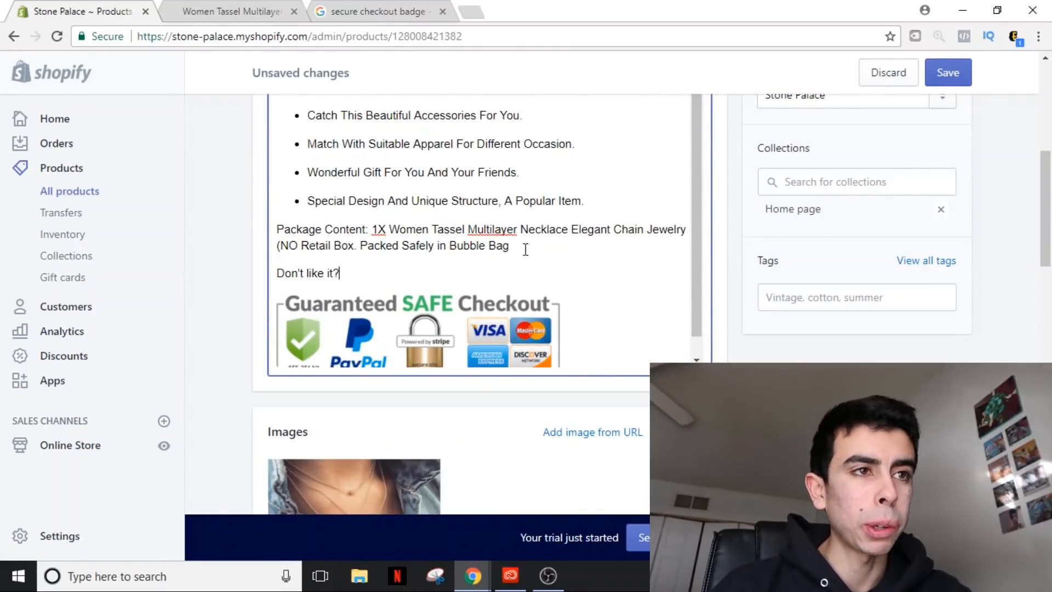
{"action": "type", "text": "take it back."}
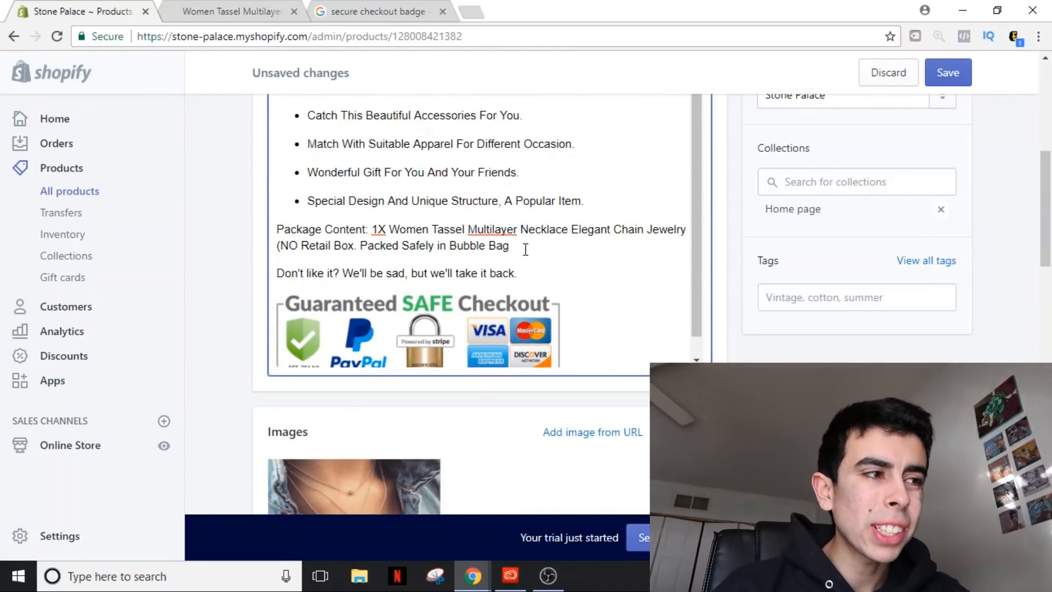
{"action": "type", "text": " Refunds are 100% Guaranteed."}
{"action": "key", "text": "Return"}
{"action": "type", "text": "Estima"}
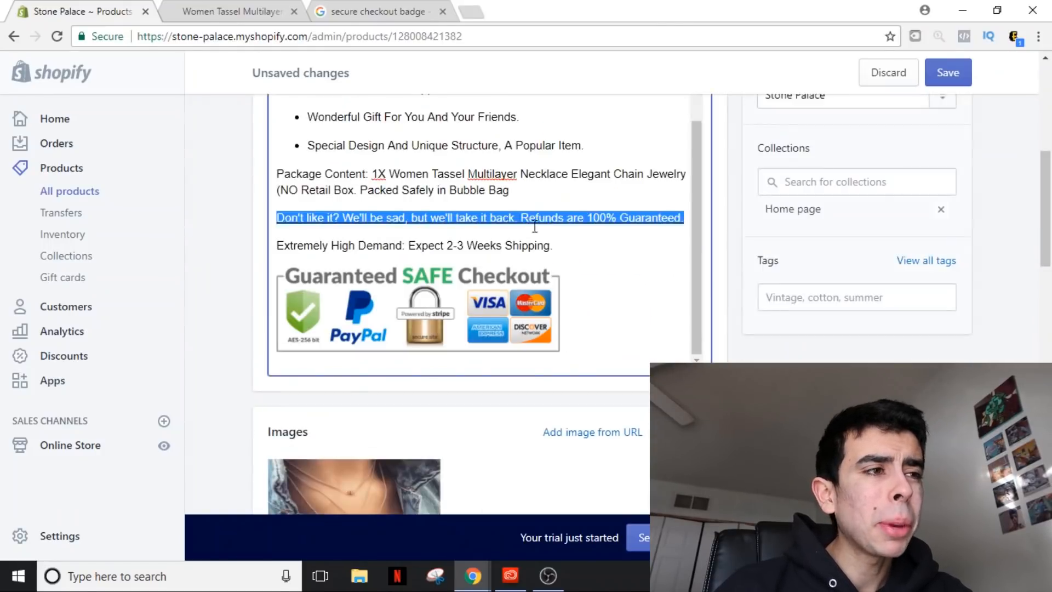
- Delete the unwanted bullet lines and the Package Content text from the description
{"action": "triple_click", "coordinate": [391, 239]}
{"action": "key", "text": "BackSpace"}
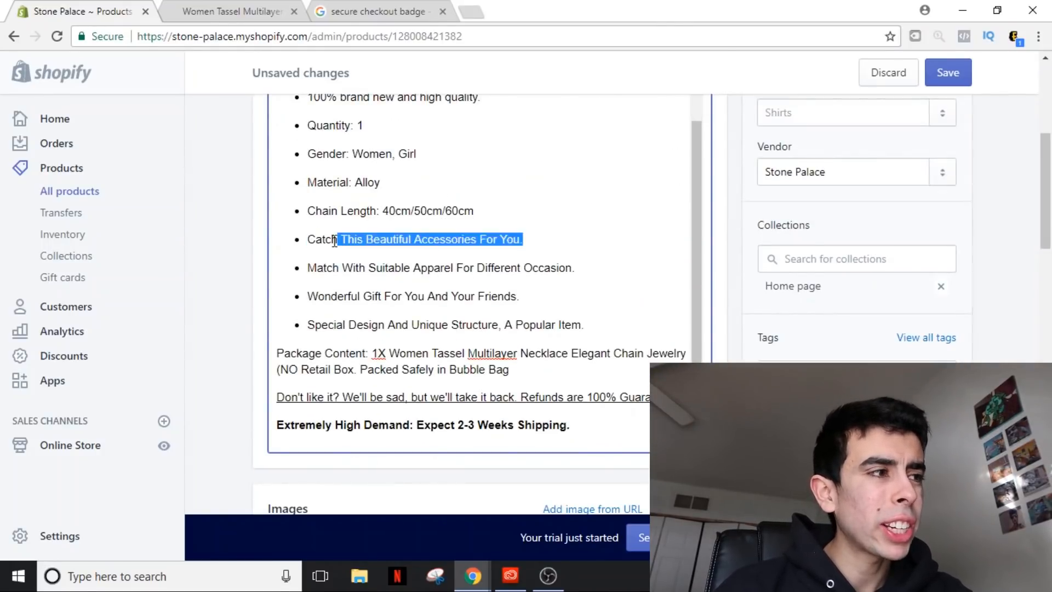
{"action": "key", "text": "BackSpace"}
{"action": "scroll", "coordinate": [531, 268], "scroll_direction": "up", "scroll_amount": 2}
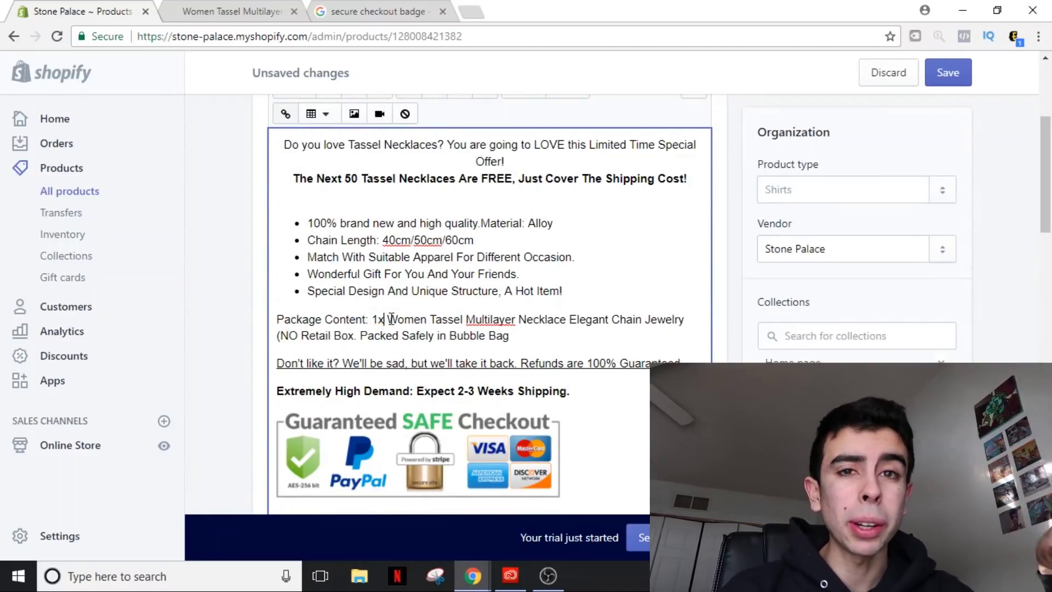
{"action": "key", "text": "shift+Up"}
{"action": "key", "text": "shift+Up"}
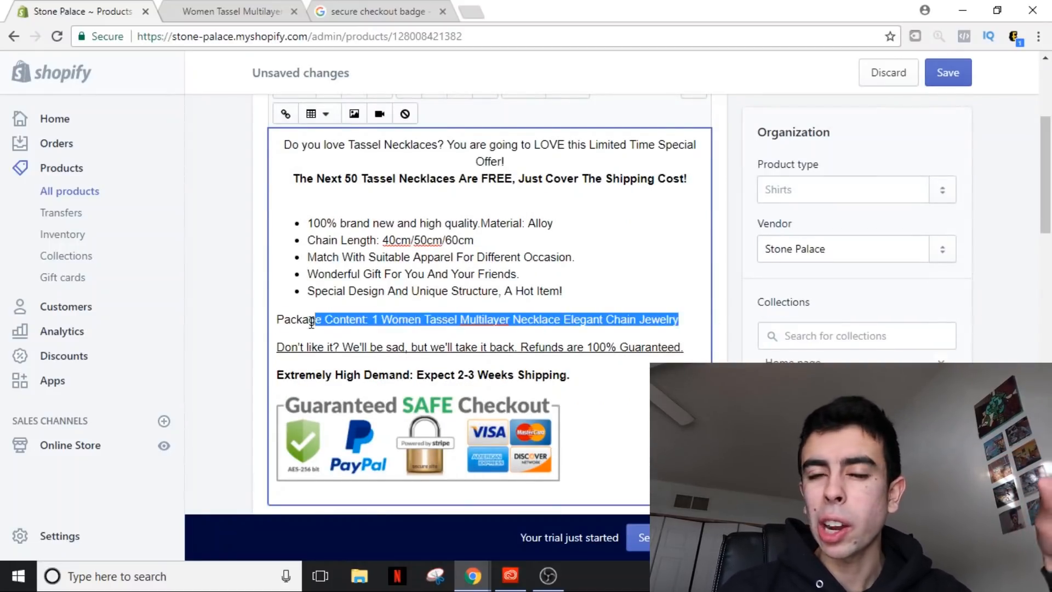
{"action": "key", "text": "BackSpace"}
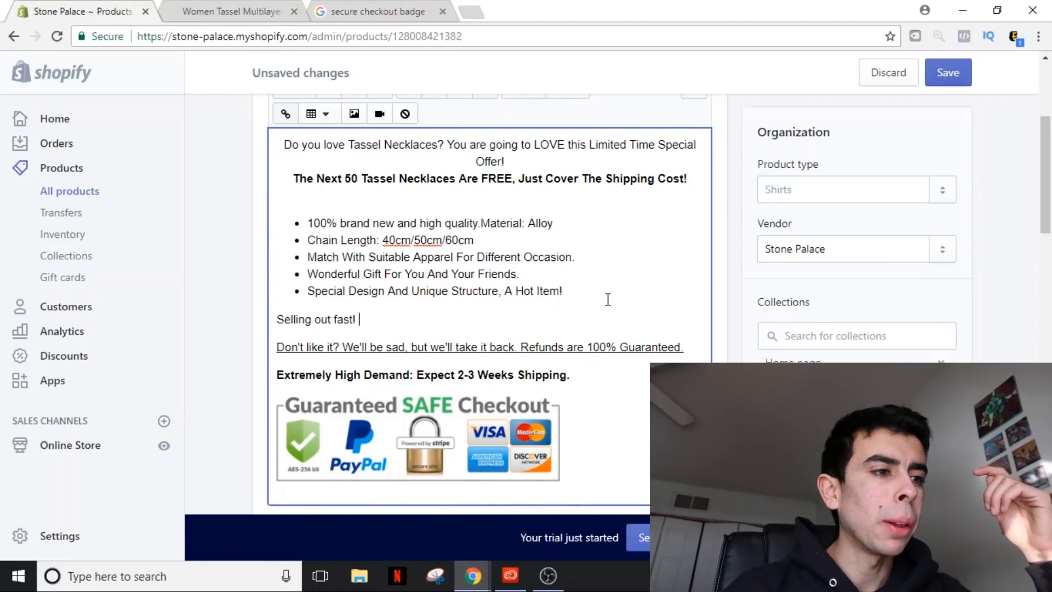
{"action": "type", "text": "Before The Offer Is Over, Less than 50 available."}
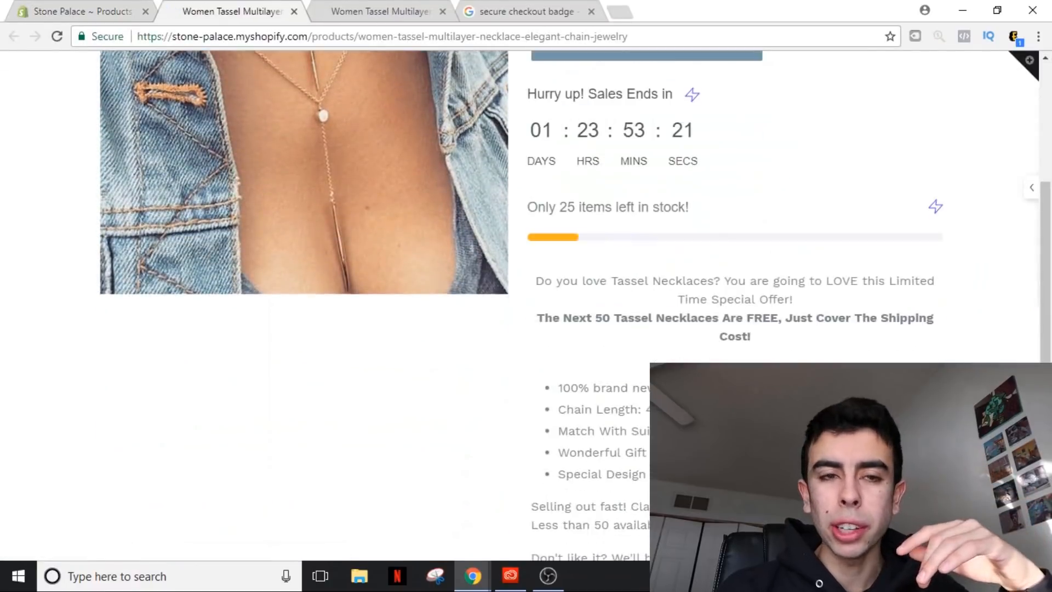
{"action": "scroll", "coordinate": [655, 252], "scroll_direction": "down", "scroll_amount": 2}
{"action": "scroll", "coordinate": [655, 252], "scroll_direction": "up", "scroll_amount": 2}
{"action": "scroll", "coordinate": [619, 247], "scroll_direction": "up", "scroll_amount": 3}
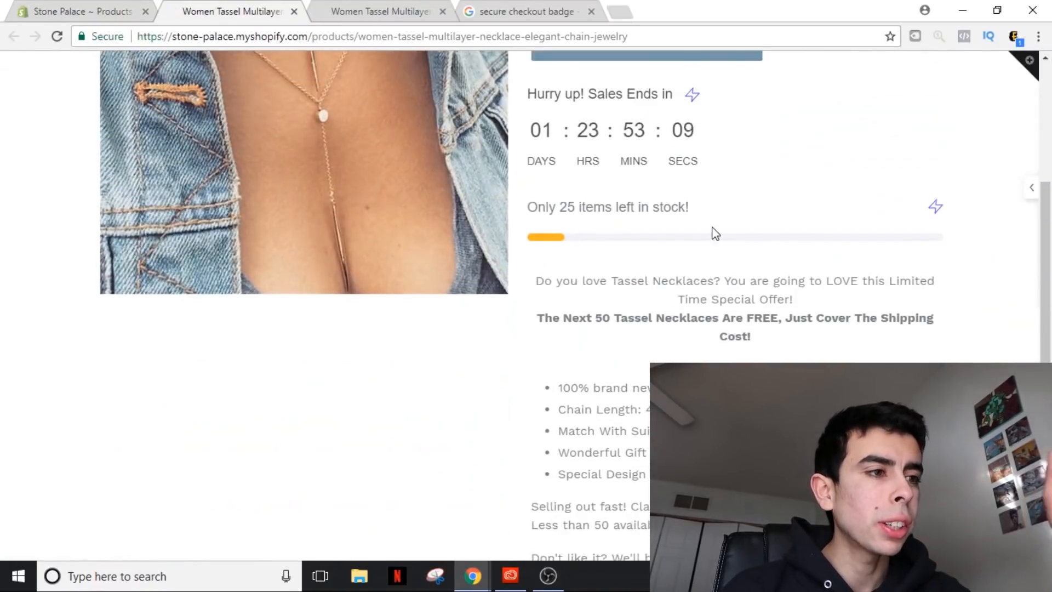
{"action": "scroll", "coordinate": [619, 247], "scroll_direction": "up", "scroll_amount": 4}
{"action": "scroll", "coordinate": [657, 246], "scroll_direction": "down", "scroll_amount": 2}
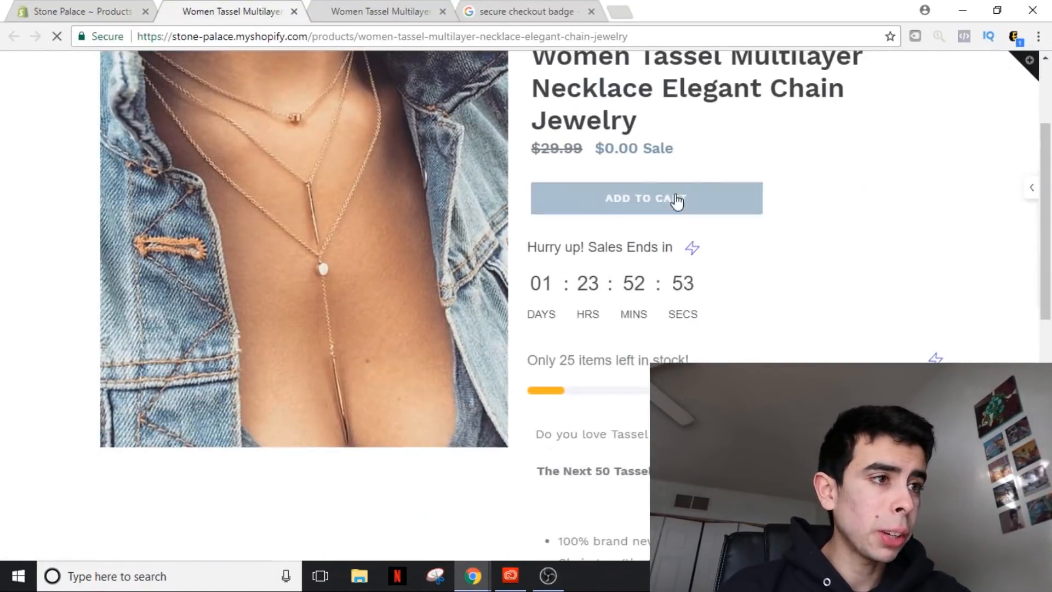
- Add the necklace to the cart on the storefront and proceed to checkout as a test
{"action": "left_click", "coordinate": [647, 351]}
{"action": "left_click", "coordinate": [927, 263]}
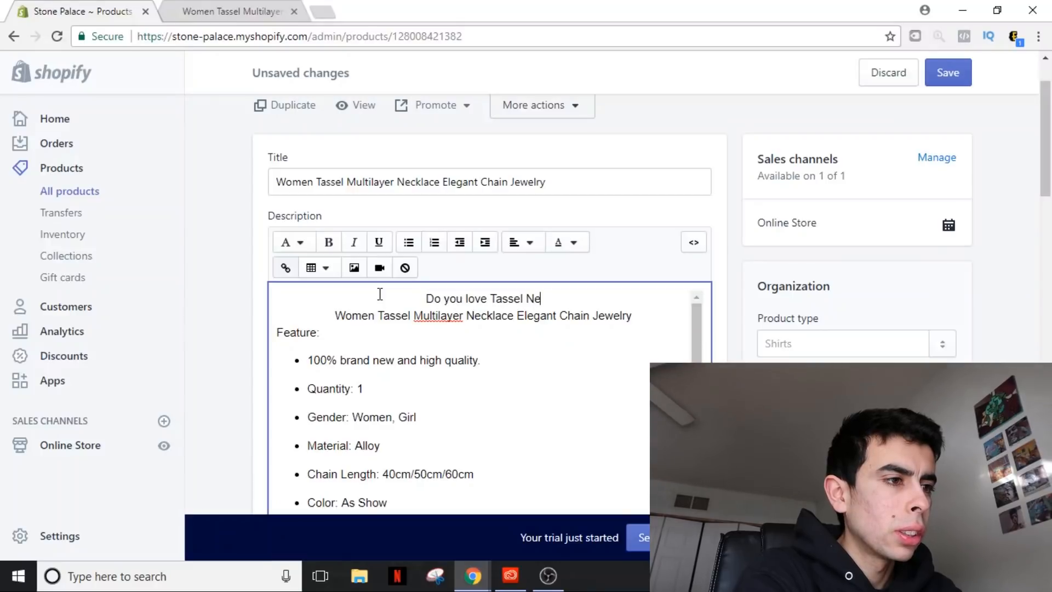
{"action": "type", "text": "cklaces?"}
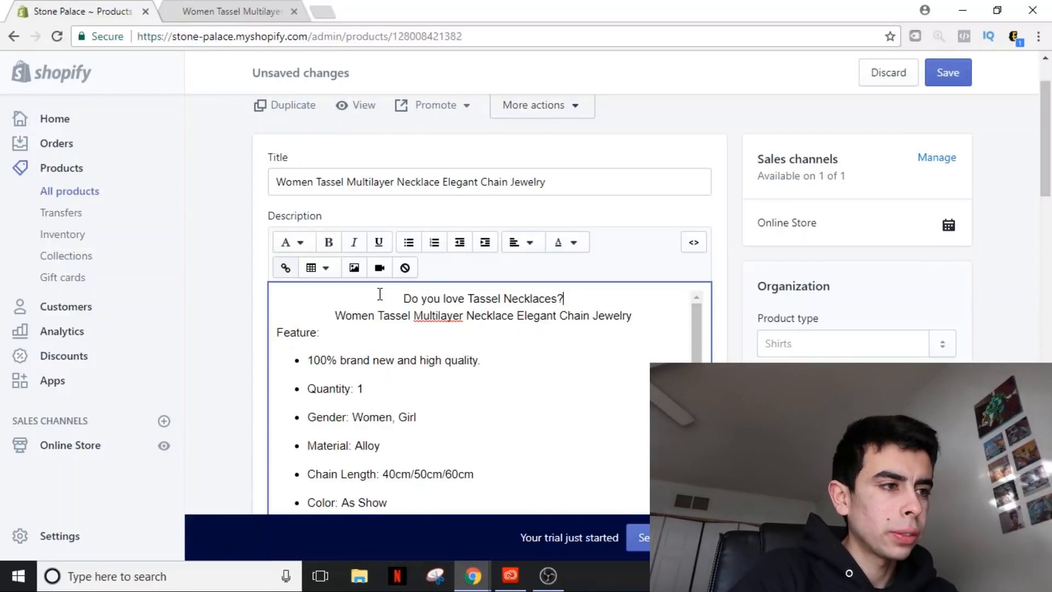
- Write the Limited Time Special Offer headline and replace the product name line with the next-50-free offer
{"action": "left_click_drag", "start_coordinate": [320, 332], "coordinate": [337, 316]}
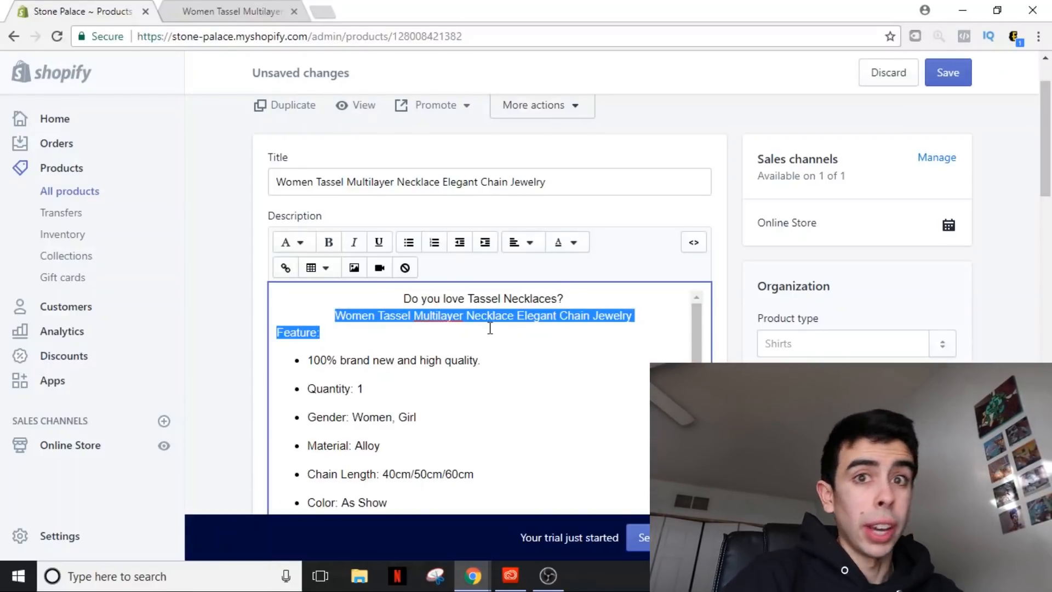
{"action": "left_click", "coordinate": [576, 299]}
{"action": "type", "text": "You are goin"}
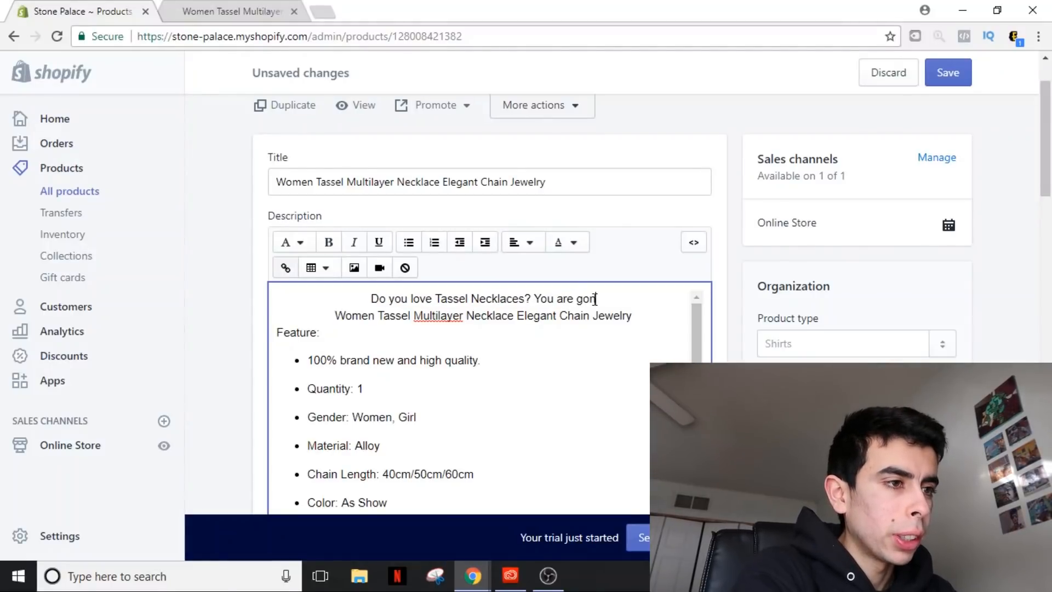
{"action": "type", "text": "g to L"}
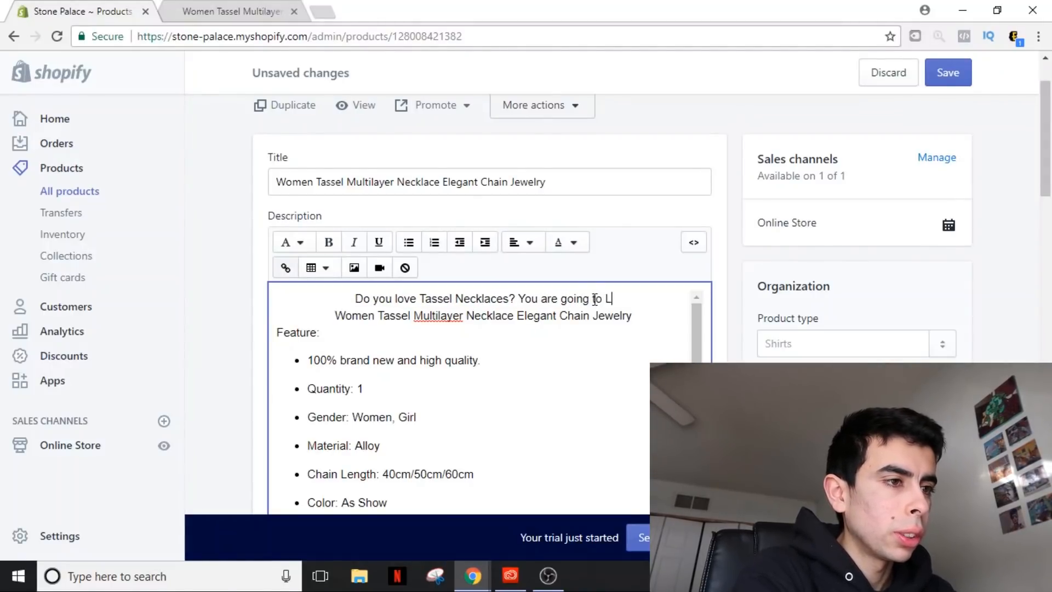
{"action": "type", "text": "OVE this "}
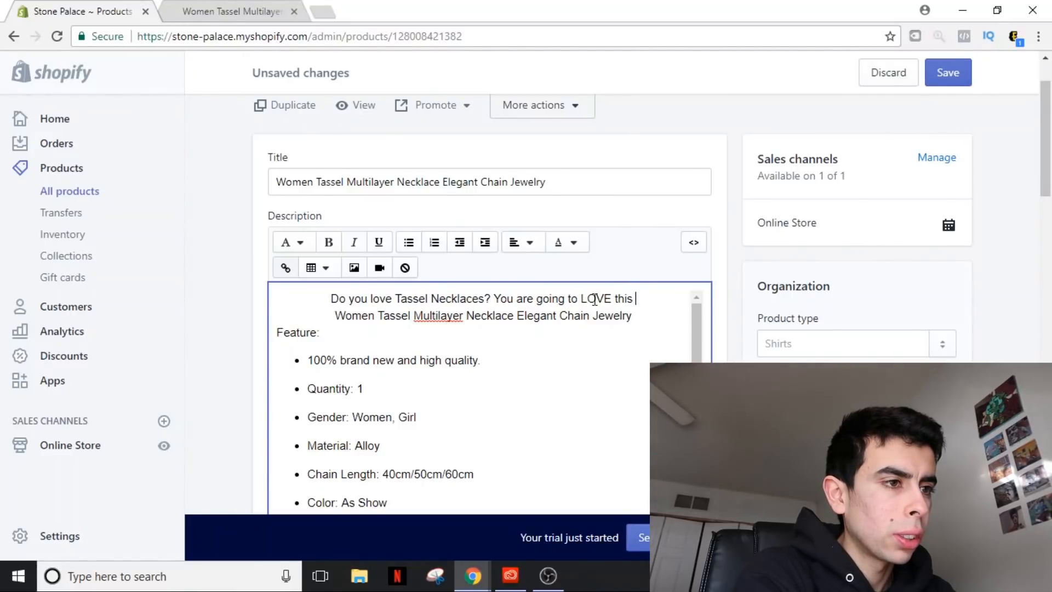
{"action": "type", "text": "Limited "}
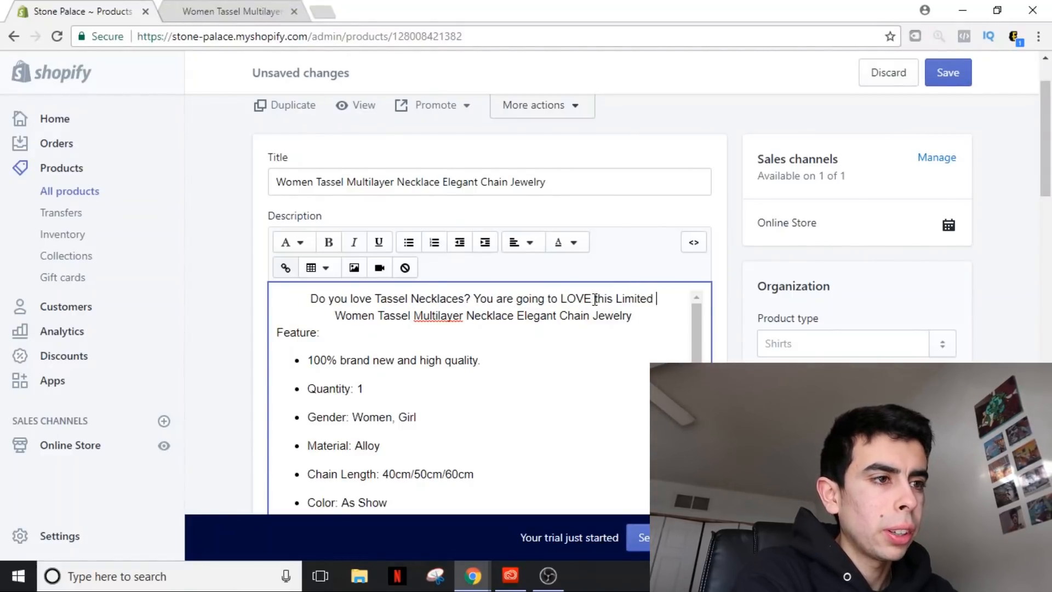
{"action": "type", "text": "Time Special Offer"}
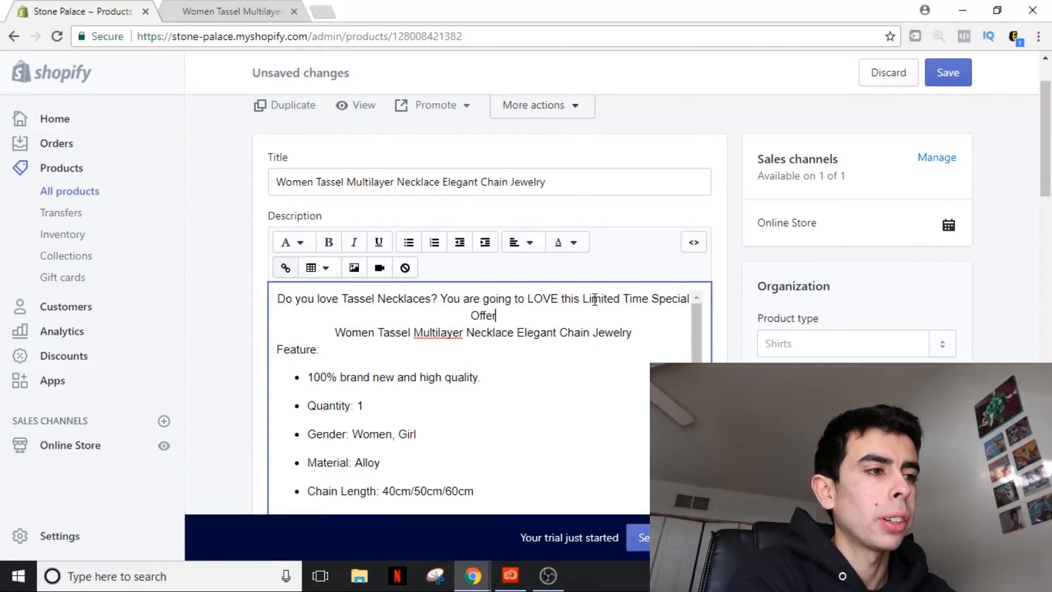
{"action": "type", "text": "!"}
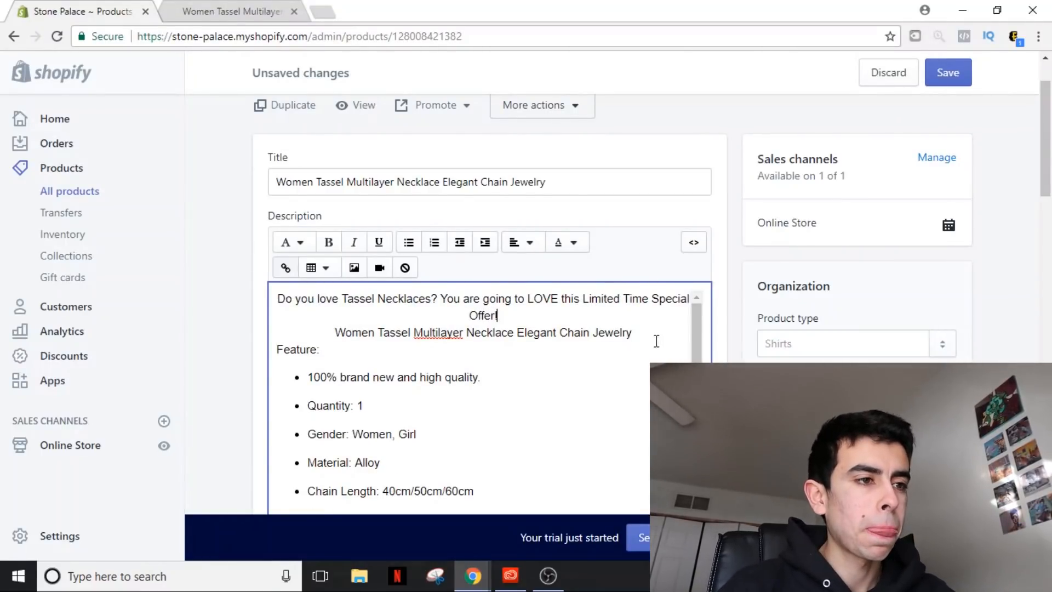
{"action": "left_click_drag", "start_coordinate": [634, 332], "coordinate": [334, 332]}
{"action": "type", "text": "The "}
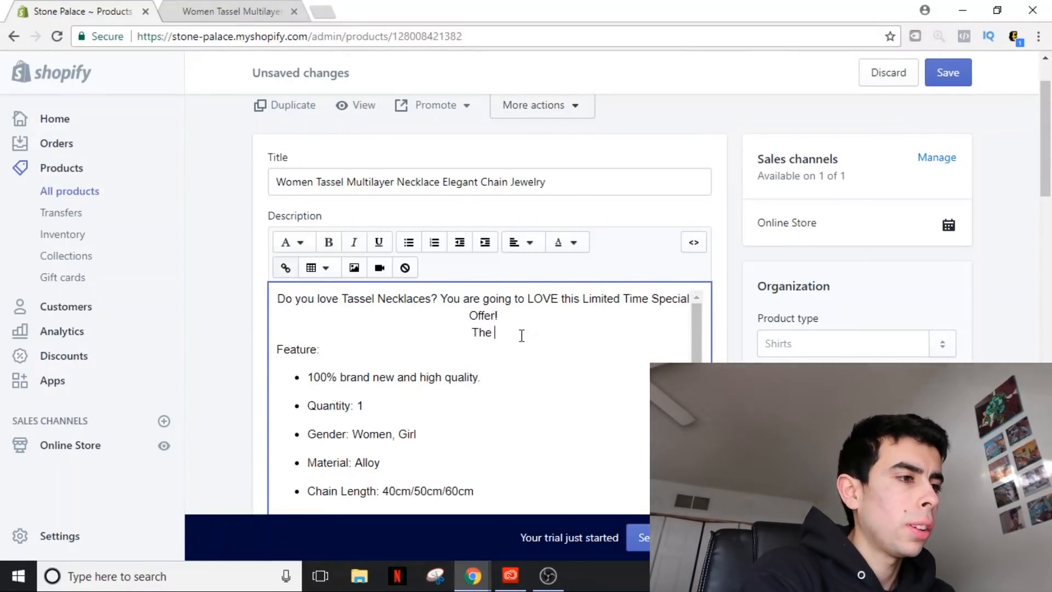
{"action": "type", "text": "next 50 Neck"}
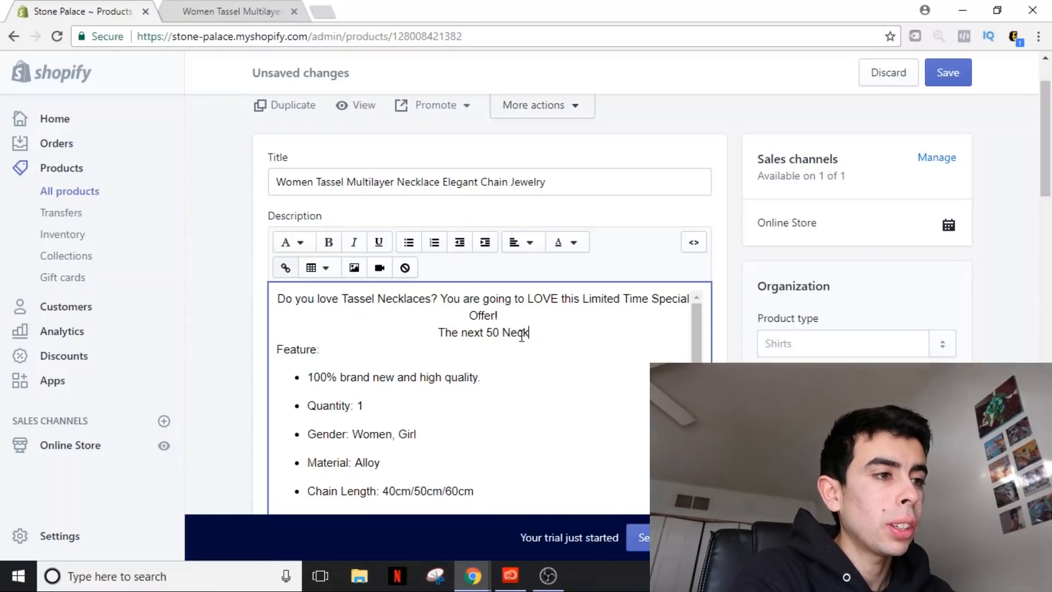
{"action": "type", "text": "Tassel"}
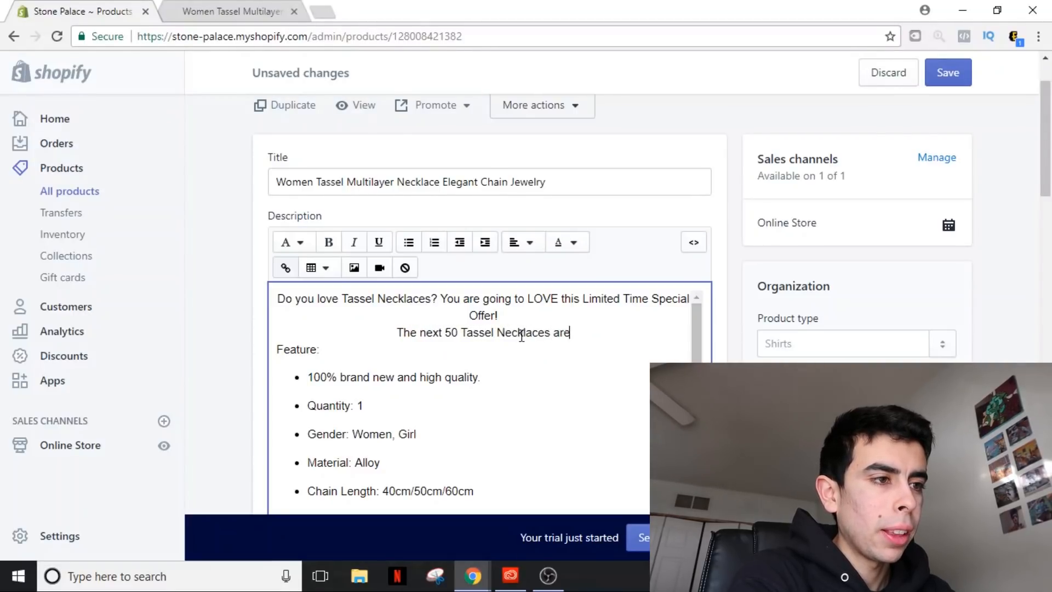
{"action": "type", "text": "FREE"}
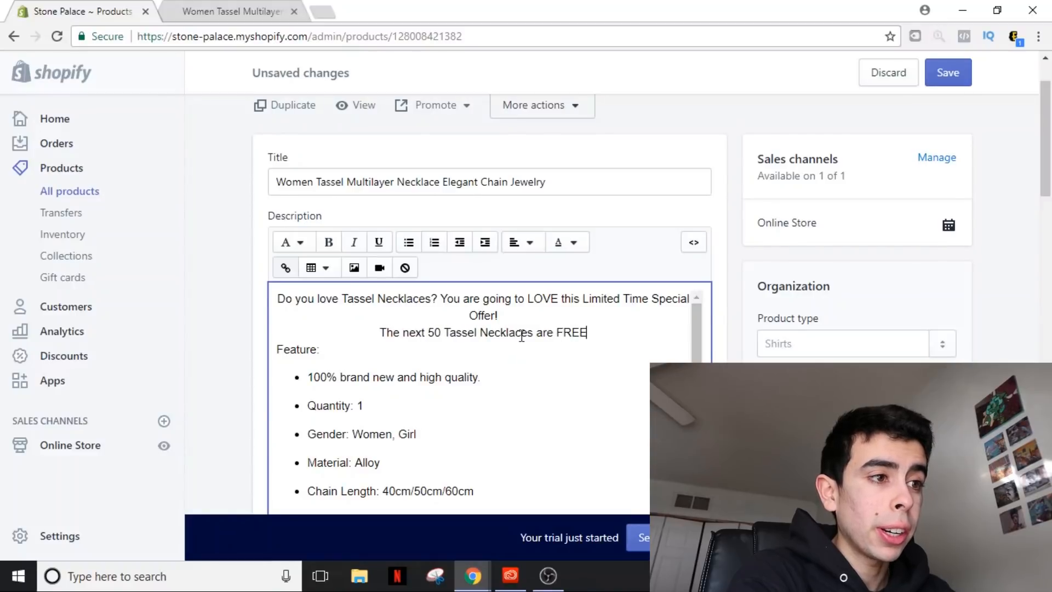
{"action": "type", "text": " ,"}
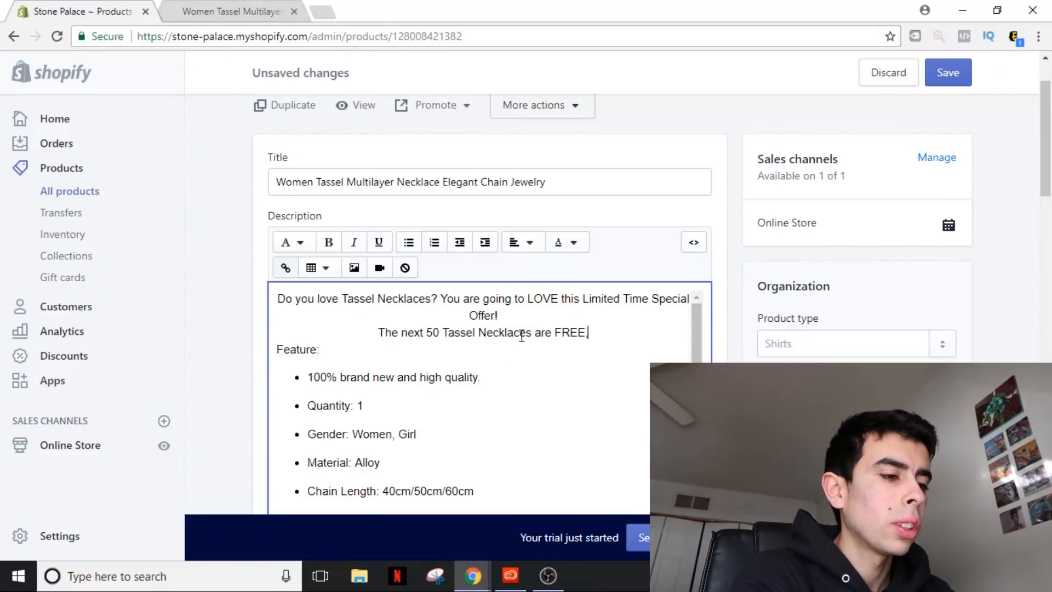
{"action": "type", "text": " Just cover the shipping cost"}
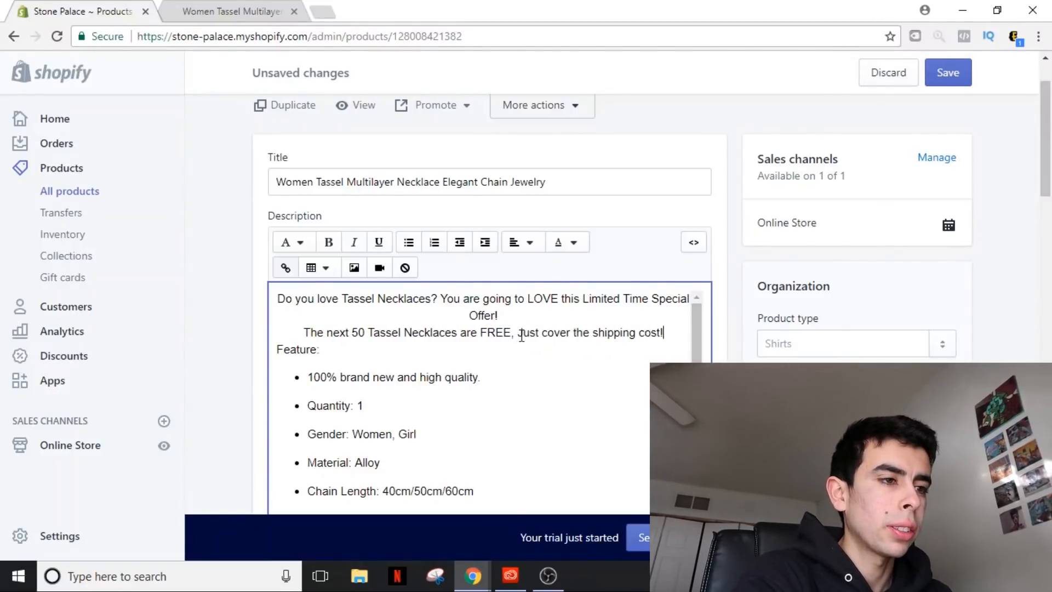
{"action": "type", "text": "!"}
- Title-case the free-offer line: Just, Cover, The, Shipping, Cost, Are, Next
{"action": "left_click_drag", "start_coordinate": [481, 332], "coordinate": [675, 337]}
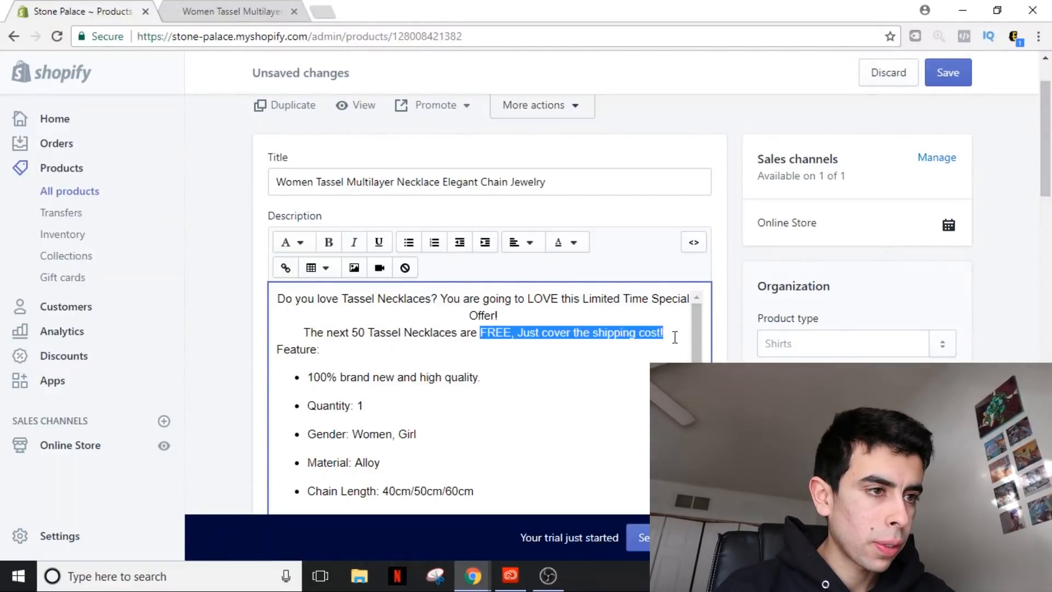
{"action": "left_click", "coordinate": [523, 333]}
{"action": "key", "text": "BackSpace"}
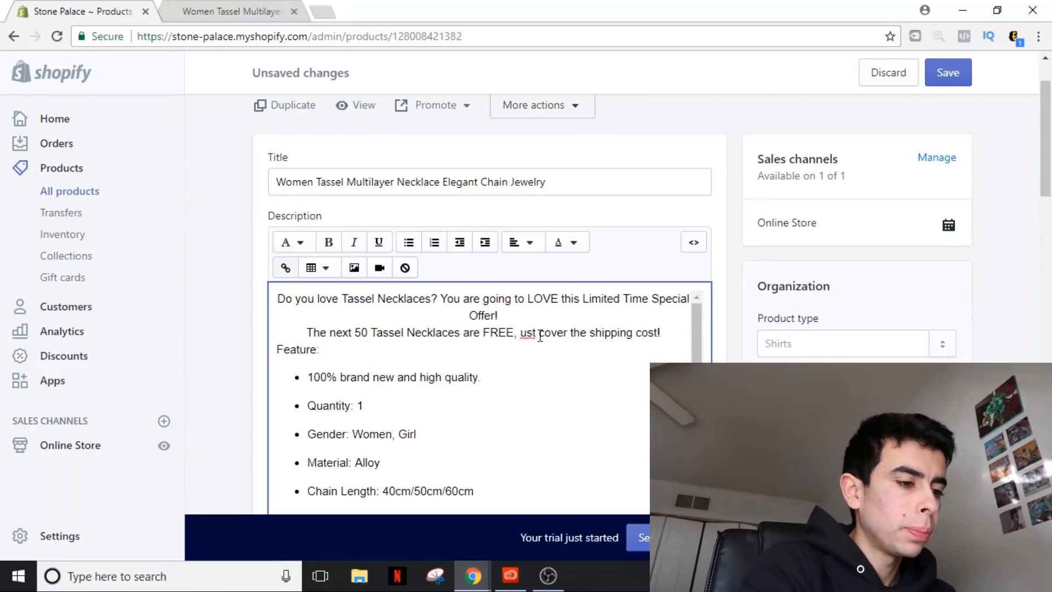
{"action": "type", "text": "J"}
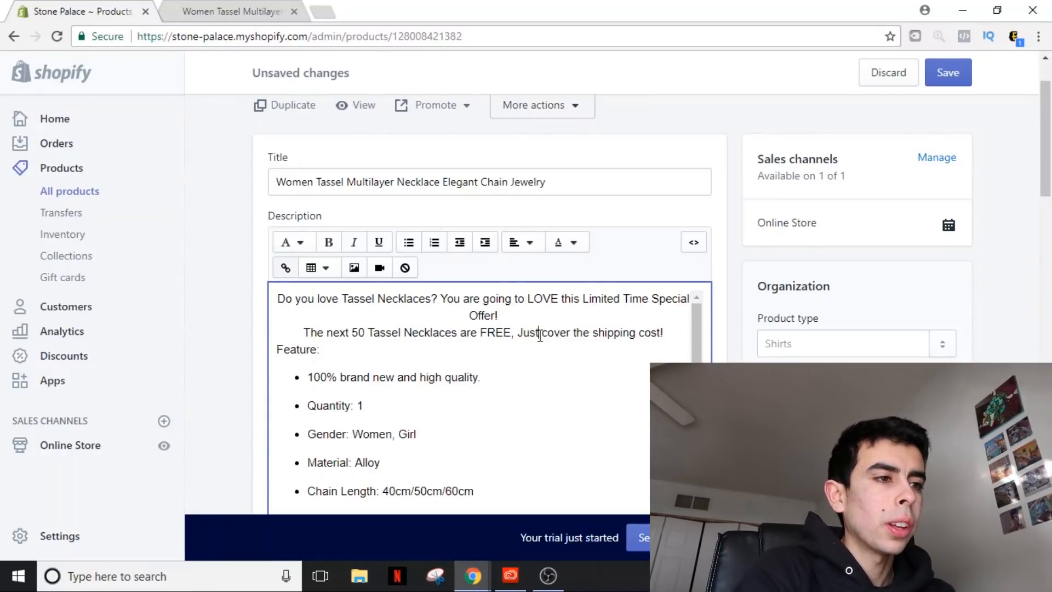
{"action": "key", "text": "BackSpace"}
{"action": "type", "text": "C"}
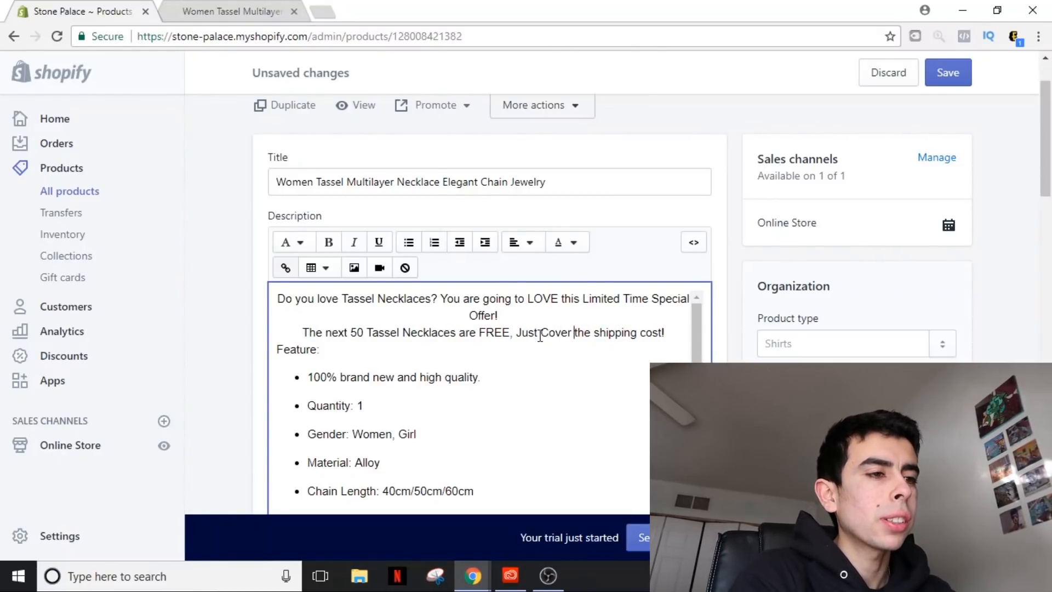
{"action": "key", "text": "BackSpace"}
{"action": "type", "text": "T"}
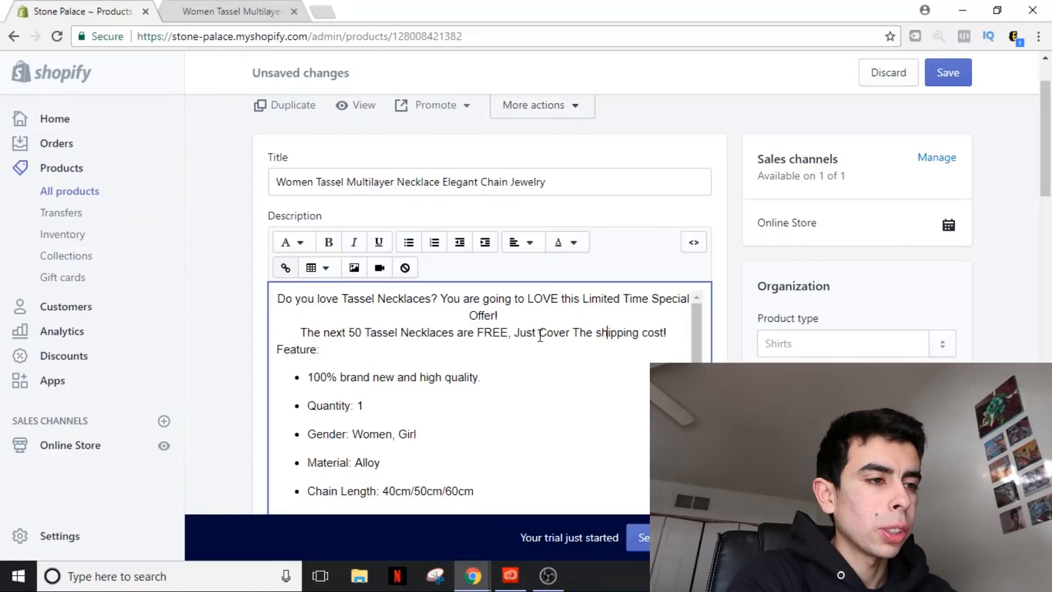
{"action": "key", "text": "BackSpace"}
{"action": "type", "text": "S"}
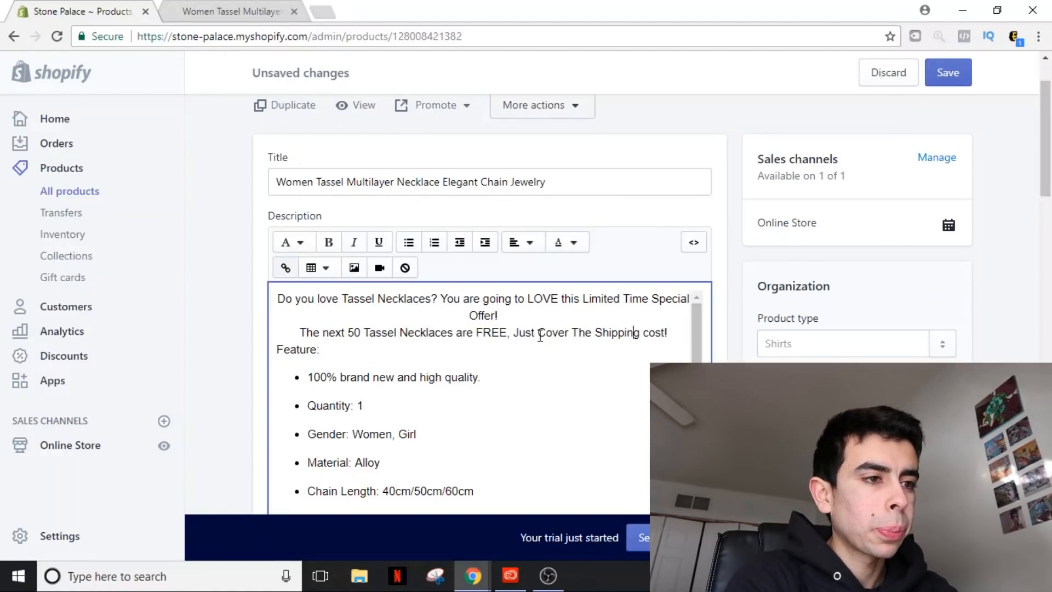
{"action": "key", "text": "Right"}
{"action": "key", "text": "BackSpace"}
{"action": "type", "text": "C"}
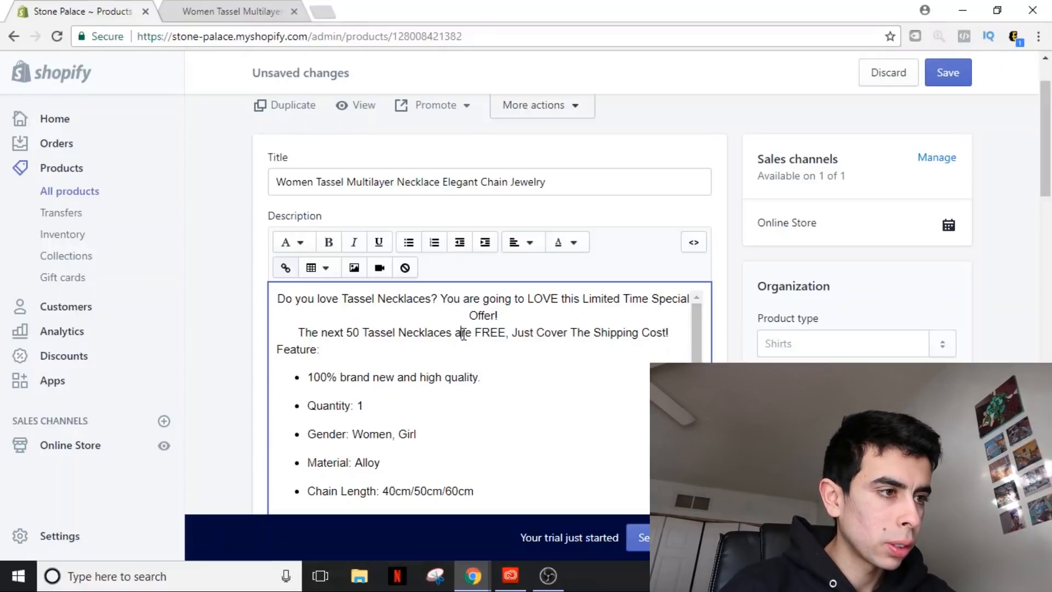
{"action": "key", "text": "BackSpace"}
{"action": "type", "text": "A"}
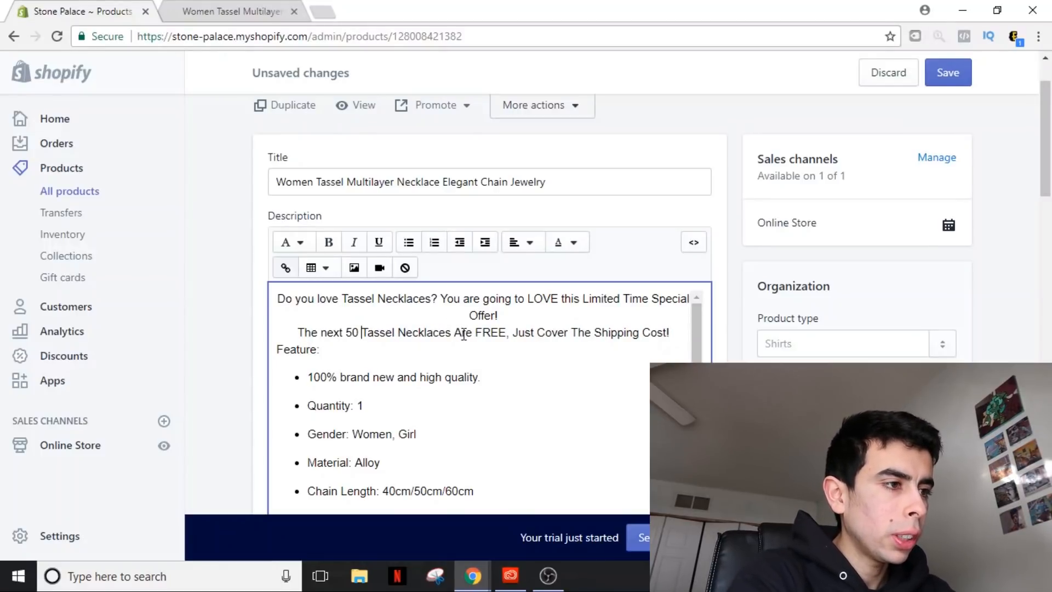
{"action": "key", "text": "BackSpace"}
{"action": "type", "text": "N"}
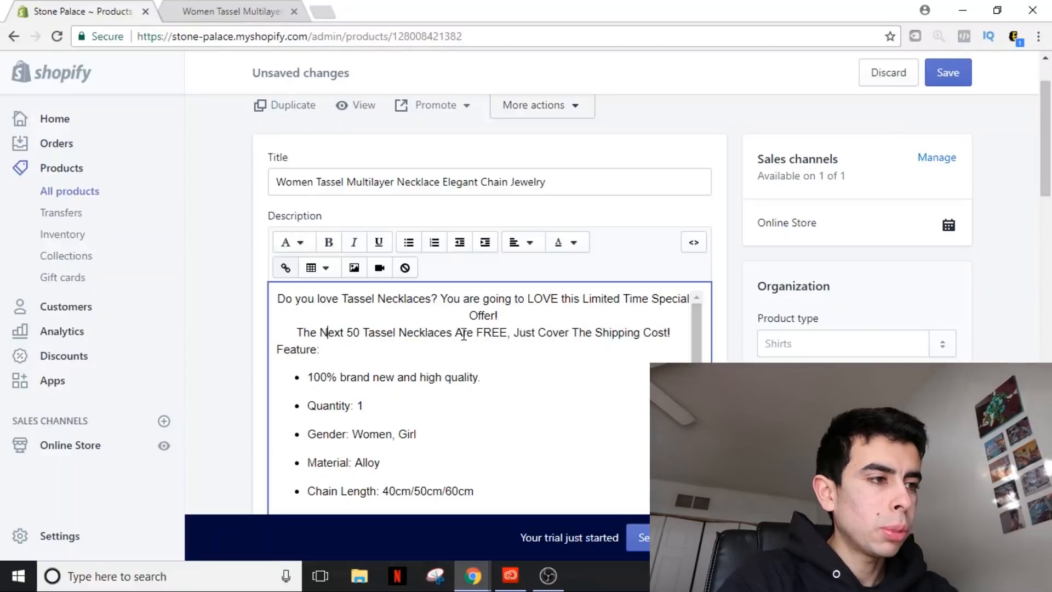
- Make the whole free-offer line bold and add a blank line above Feature
{"action": "left_click_drag", "start_coordinate": [674, 335], "coordinate": [283, 328]}
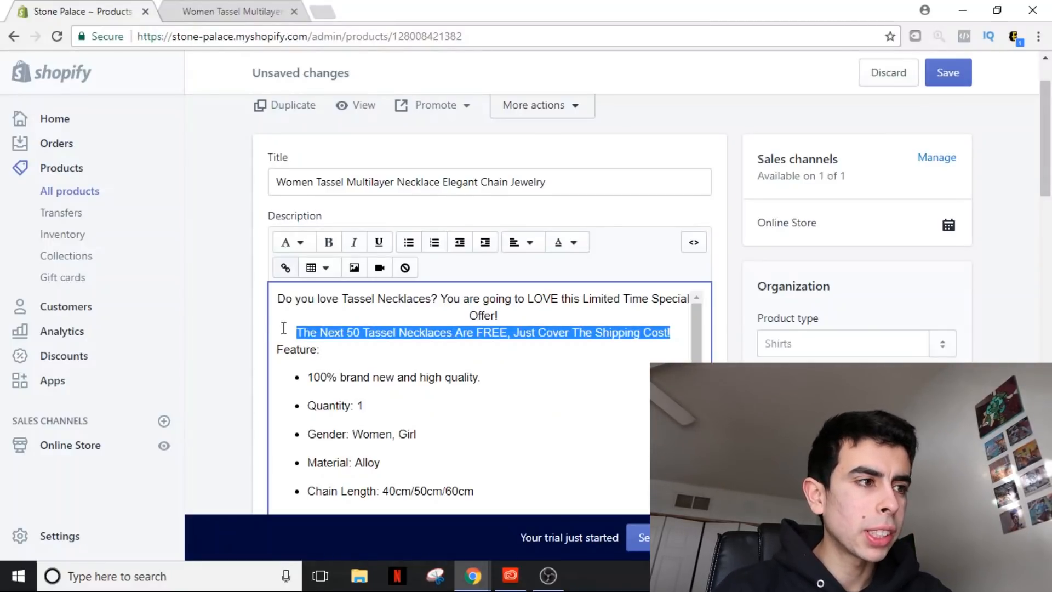
{"action": "left_click", "coordinate": [330, 244]}
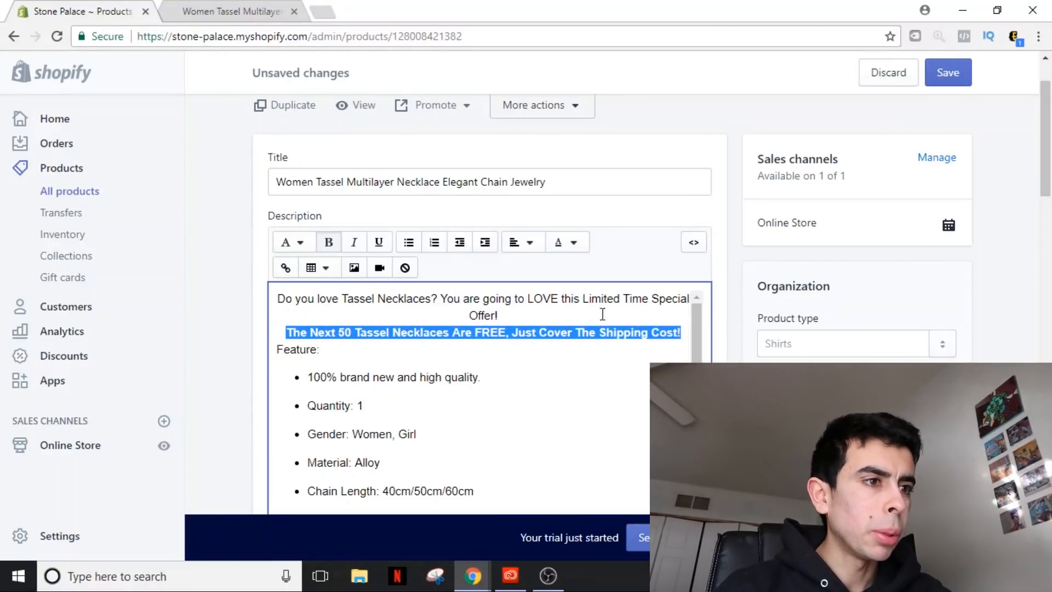
{"action": "left_click", "coordinate": [679, 336]}
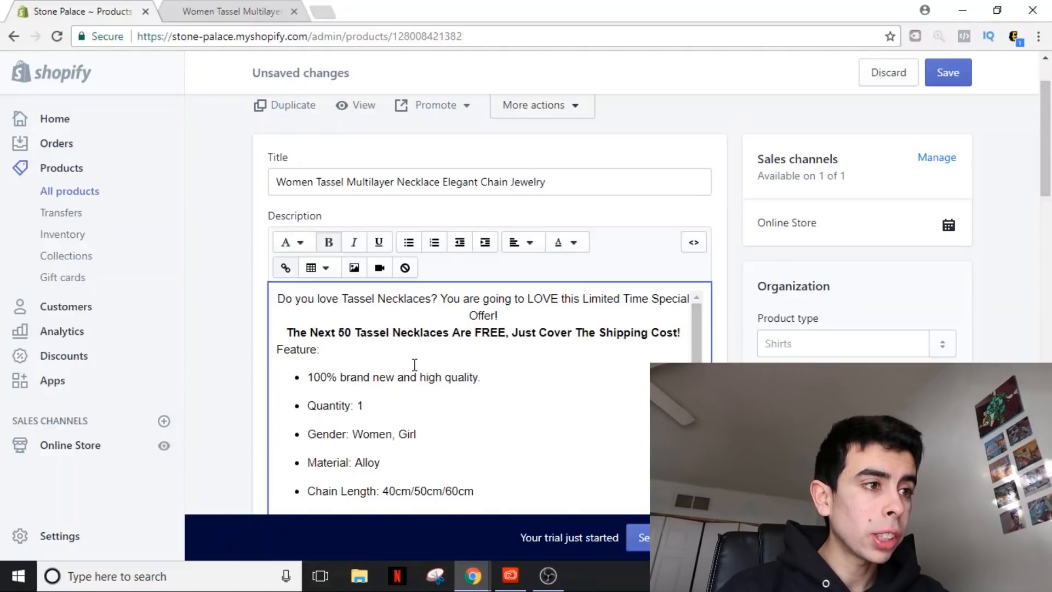
{"action": "scroll", "coordinate": [414, 364], "scroll_direction": "down", "scroll_amount": 3}
{"action": "scroll", "coordinate": [370, 361], "scroll_direction": "up", "scroll_amount": 3}
{"action": "left_click", "coordinate": [277, 348]}
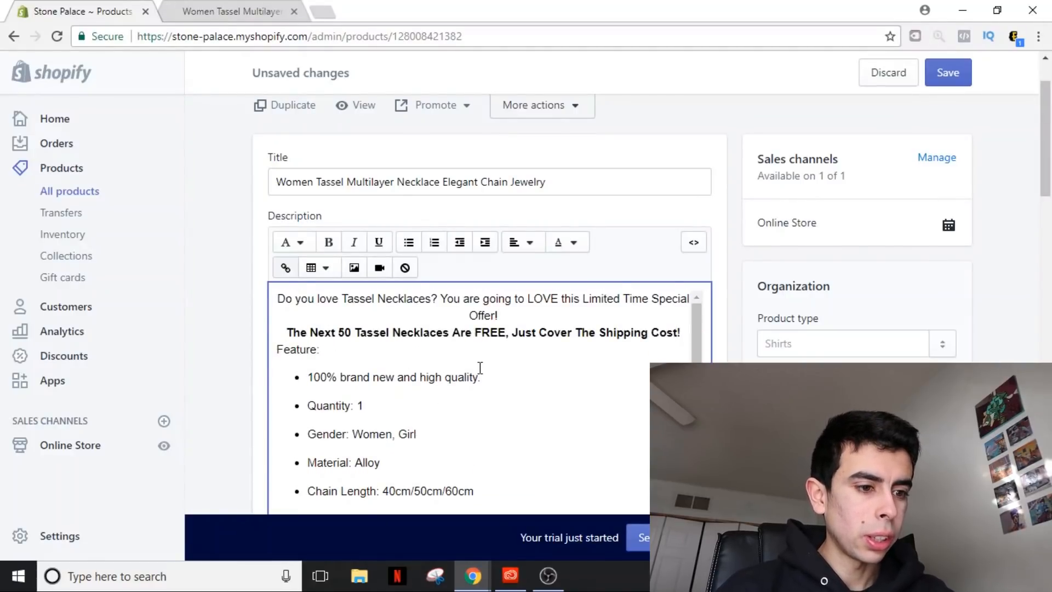
{"action": "key", "text": "Return"}
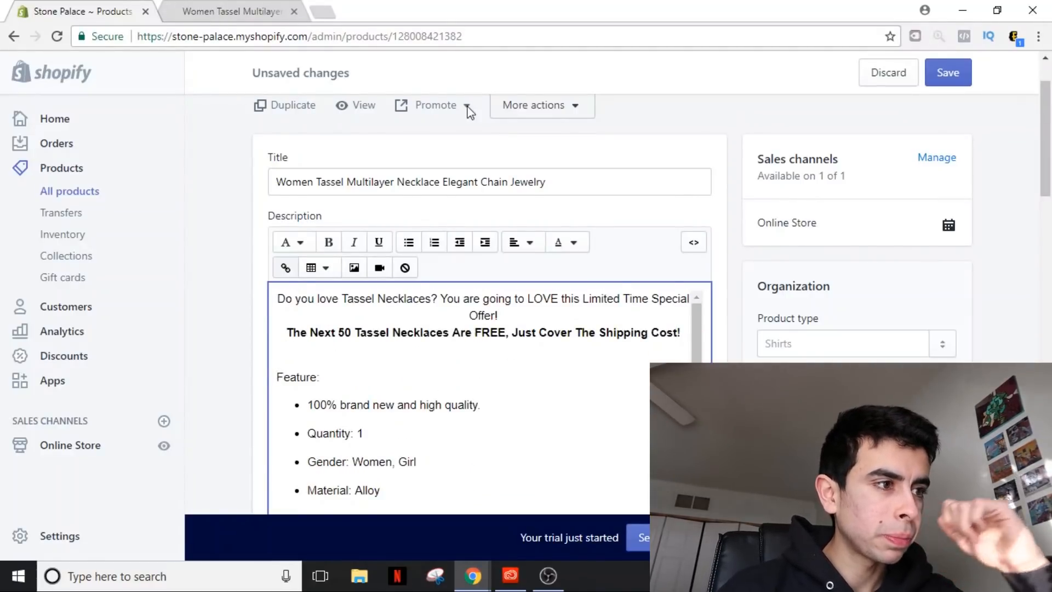
{"action": "left_click", "coordinate": [322, 11]}
{"action": "type", "text": "google.com"}
- Search Google Images for 'secure checkout badge' and preview a Guaranteed SAFE Checkout badge
{"action": "key", "text": "Return"}
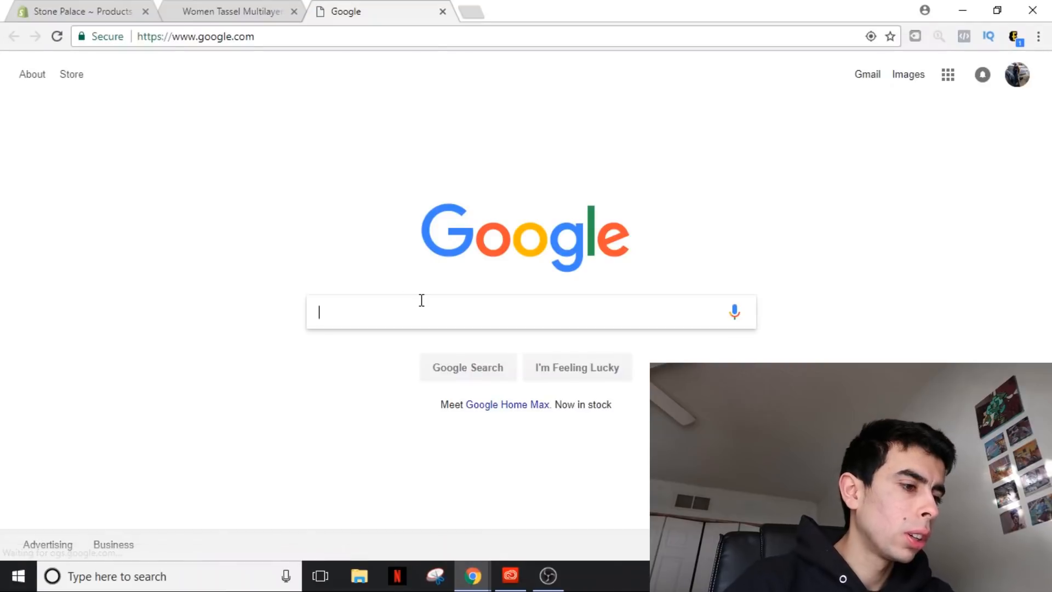
{"action": "type", "text": "secure checkou"}
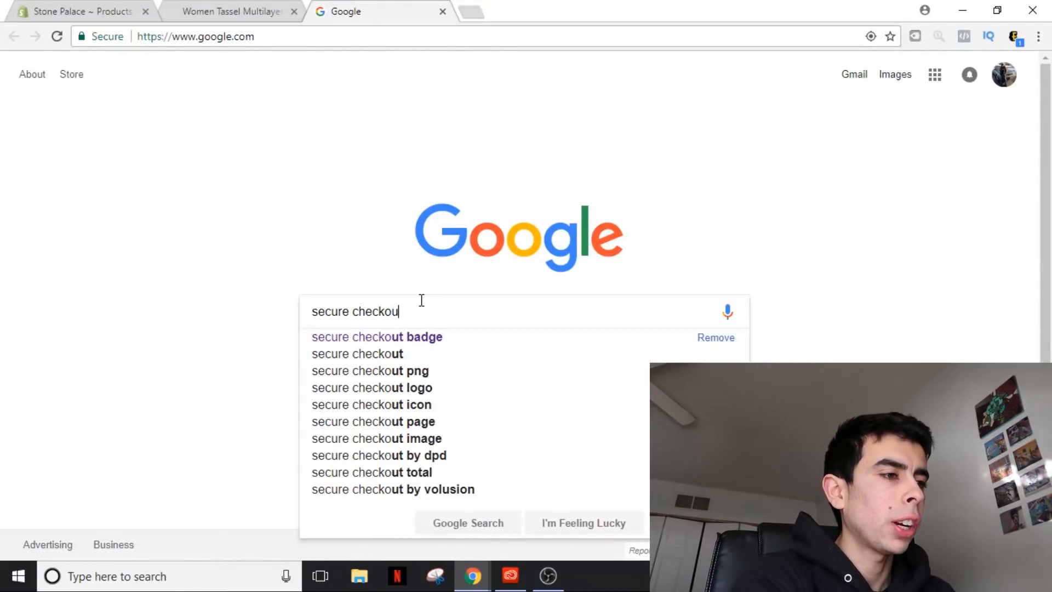
{"action": "type", "text": "t badge"}
{"action": "key", "text": "Return"}
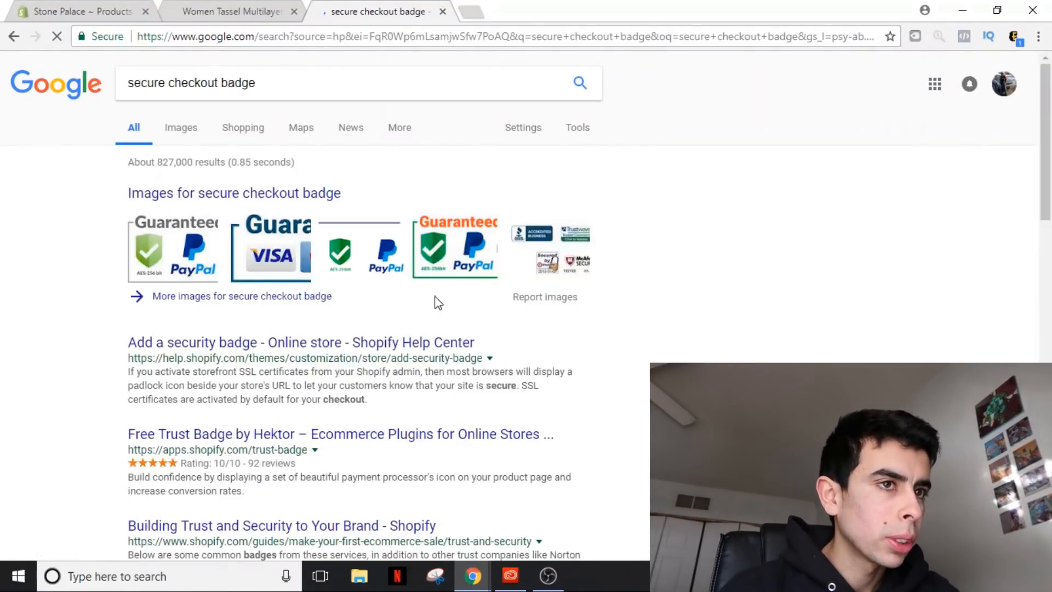
{"action": "left_click", "coordinate": [171, 247]}
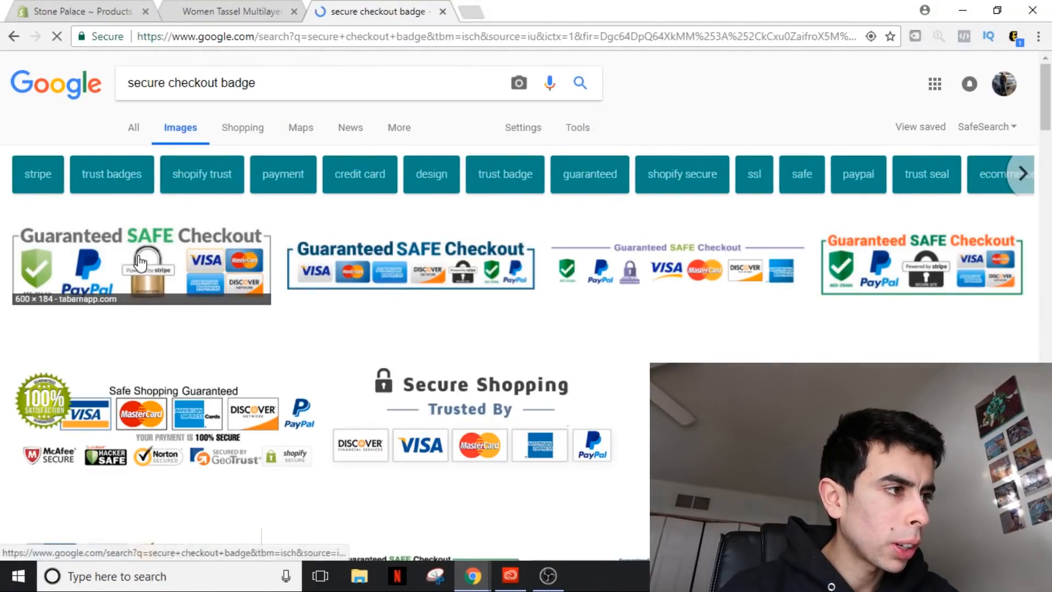
{"action": "scroll", "coordinate": [248, 262], "scroll_direction": "down", "scroll_amount": 3}
{"action": "scroll", "coordinate": [176, 227], "scroll_direction": "up", "scroll_amount": 2}
{"action": "left_click", "coordinate": [142, 177]}
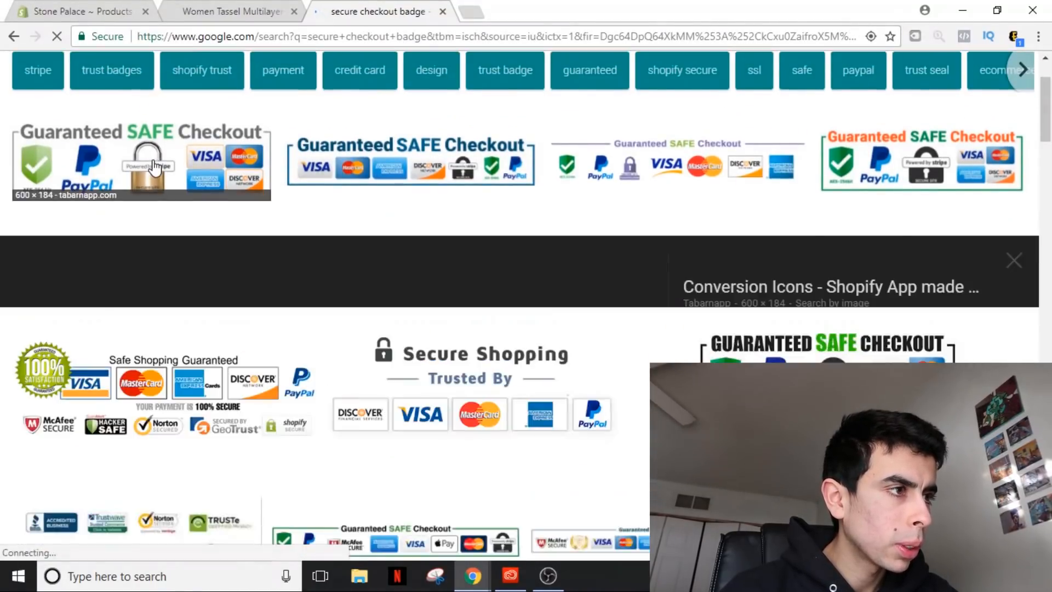
{"action": "scroll", "coordinate": [488, 353], "scroll_direction": "down", "scroll_amount": 1}
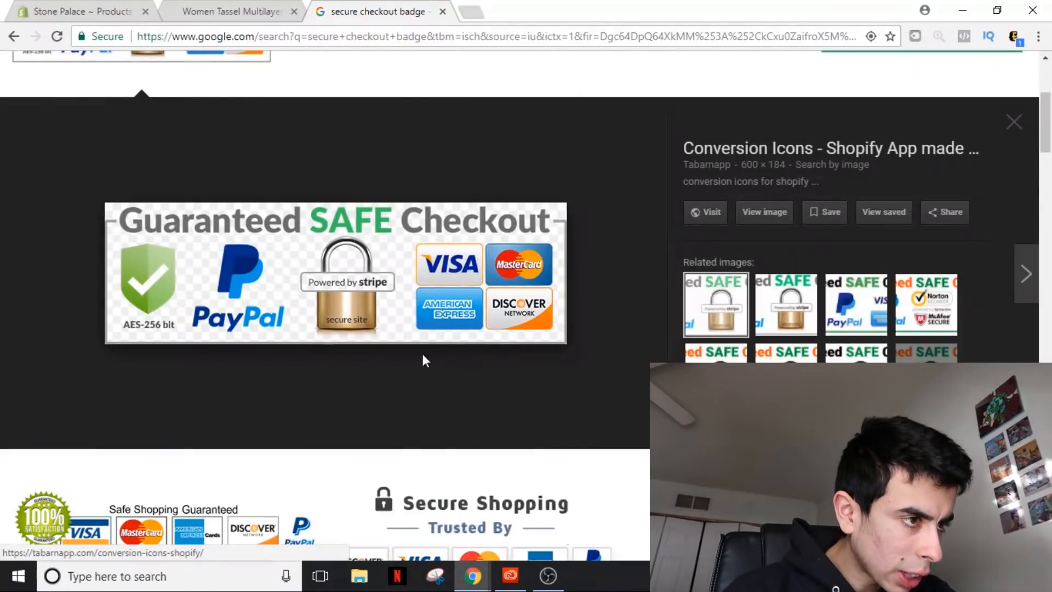
- Copy the badge image and return to the necklace product tab
{"action": "right_click", "coordinate": [422, 274]}
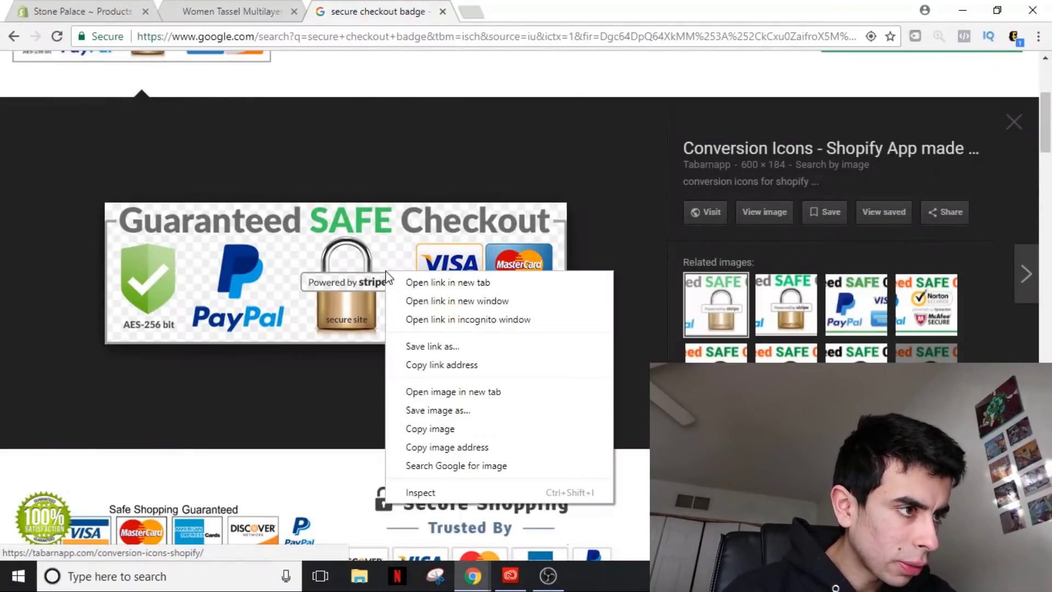
{"action": "left_click", "coordinate": [456, 429]}
{"action": "left_click", "coordinate": [232, 11]}
- Paste the checkout badge on a new line below the package contents
{"action": "left_click", "coordinate": [82, 11]}
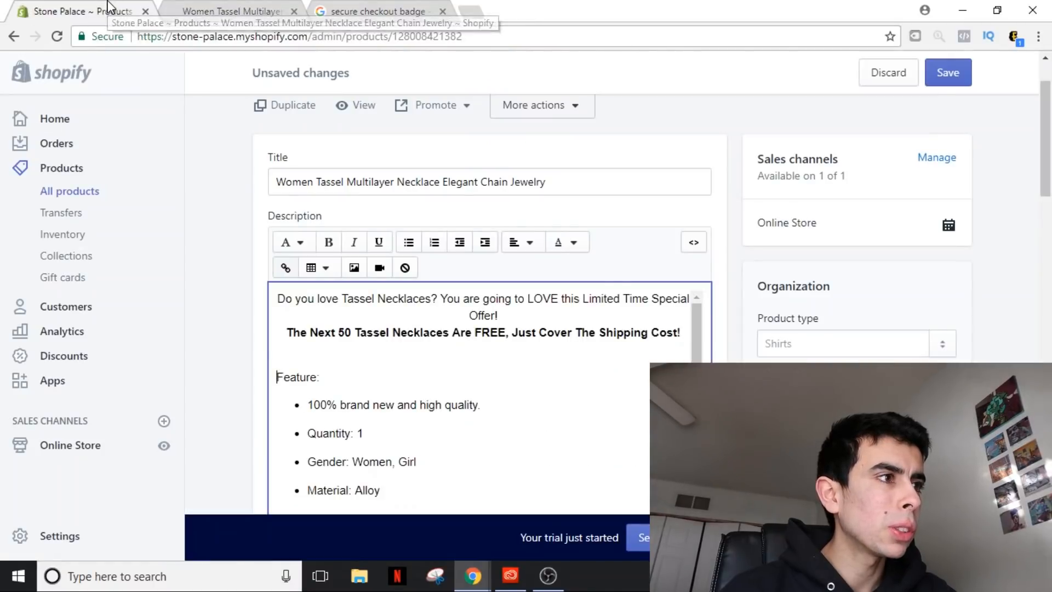
{"action": "scroll", "coordinate": [484, 353], "scroll_direction": "down", "scroll_amount": 3}
{"action": "scroll", "coordinate": [517, 355], "scroll_direction": "down", "scroll_amount": 3}
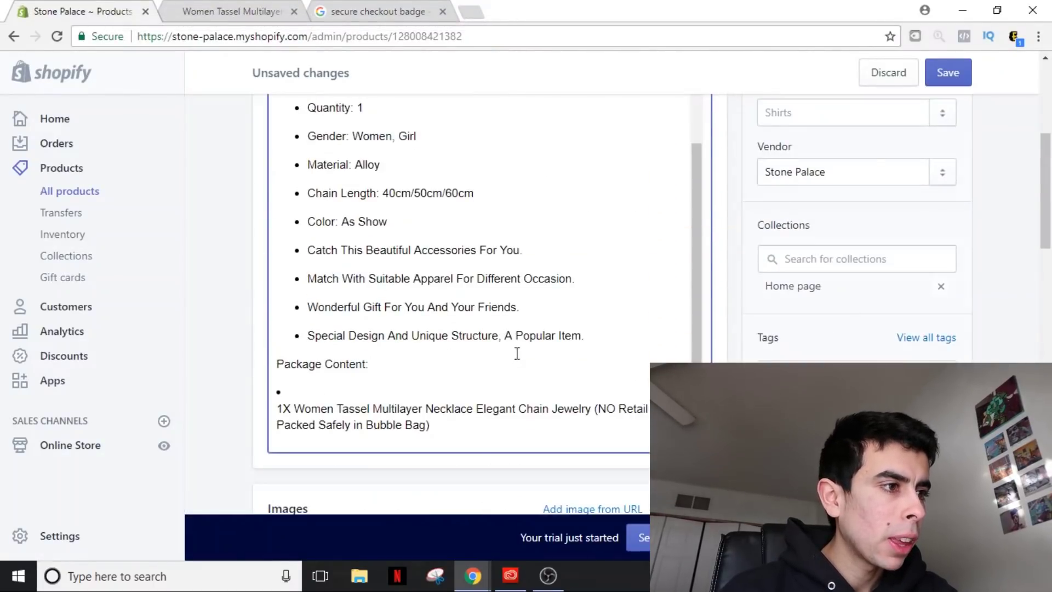
{"action": "left_click", "coordinate": [505, 427]}
{"action": "key", "text": "Return"}
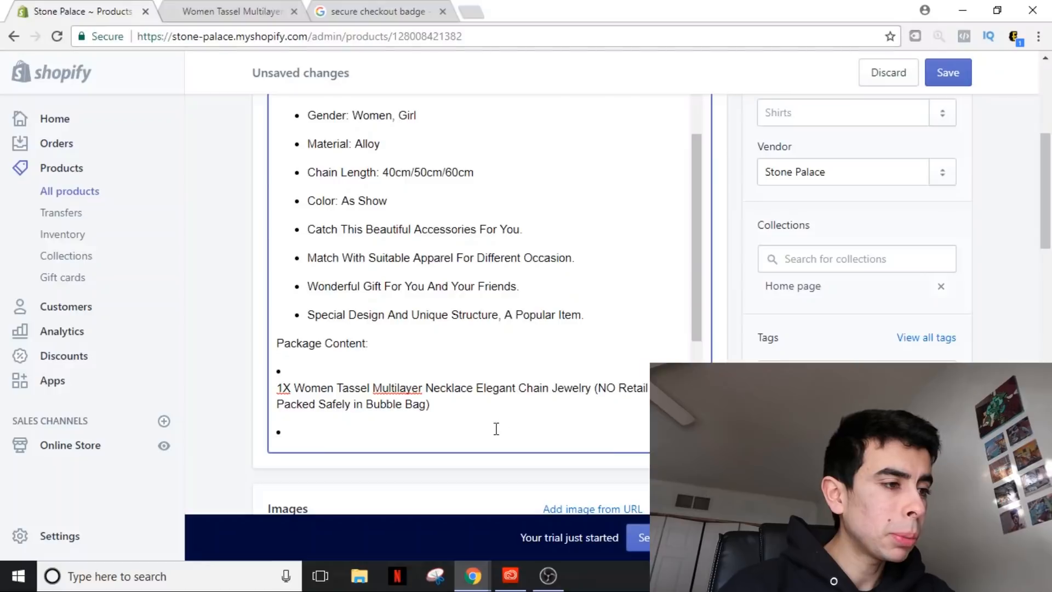
{"action": "key", "text": "ctrl+v"}
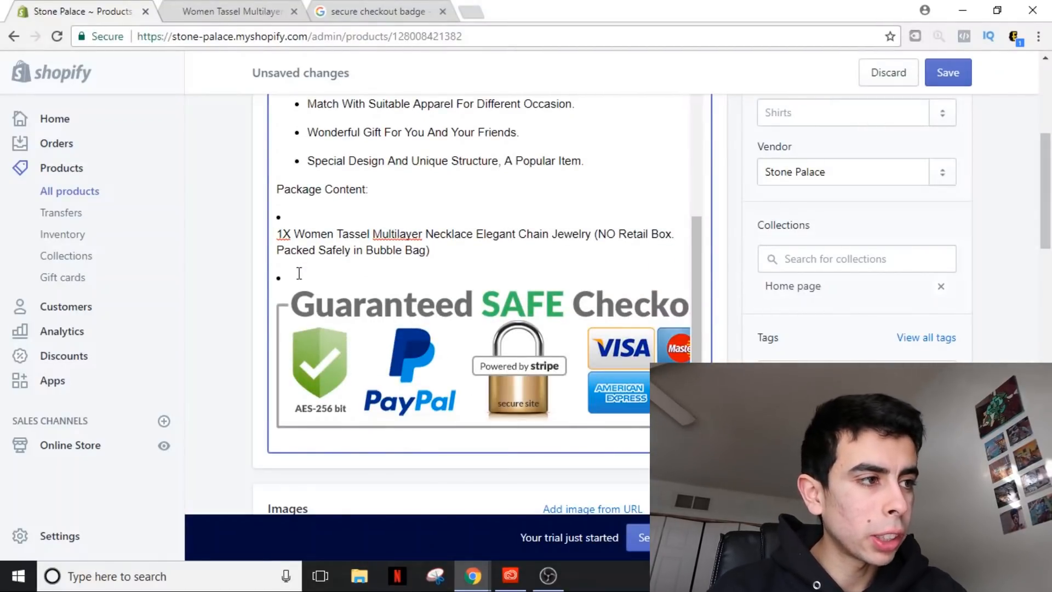
{"action": "left_click", "coordinate": [278, 278]}
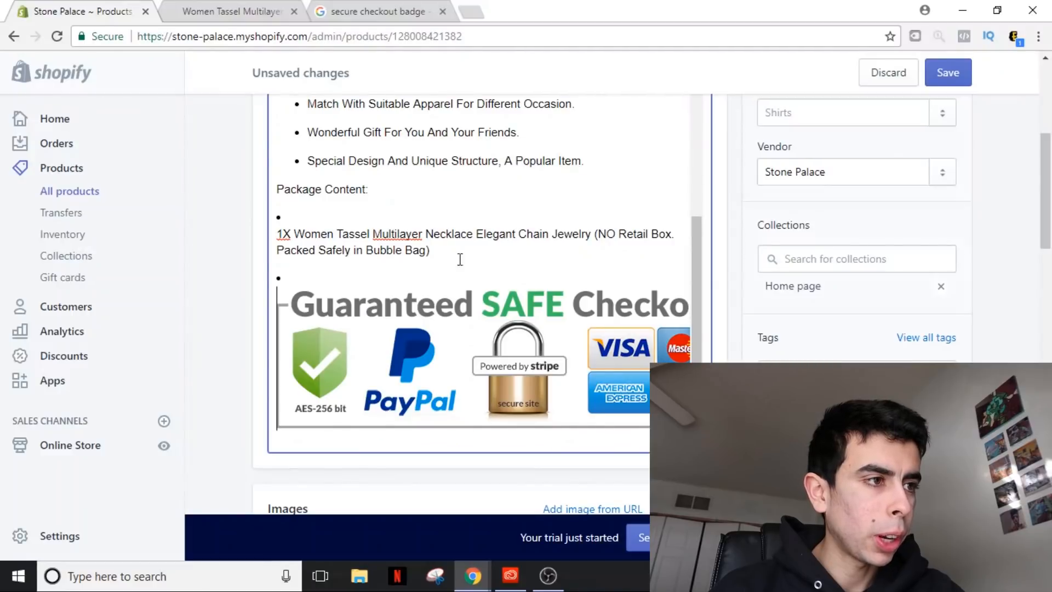
{"action": "key", "text": "Return"}
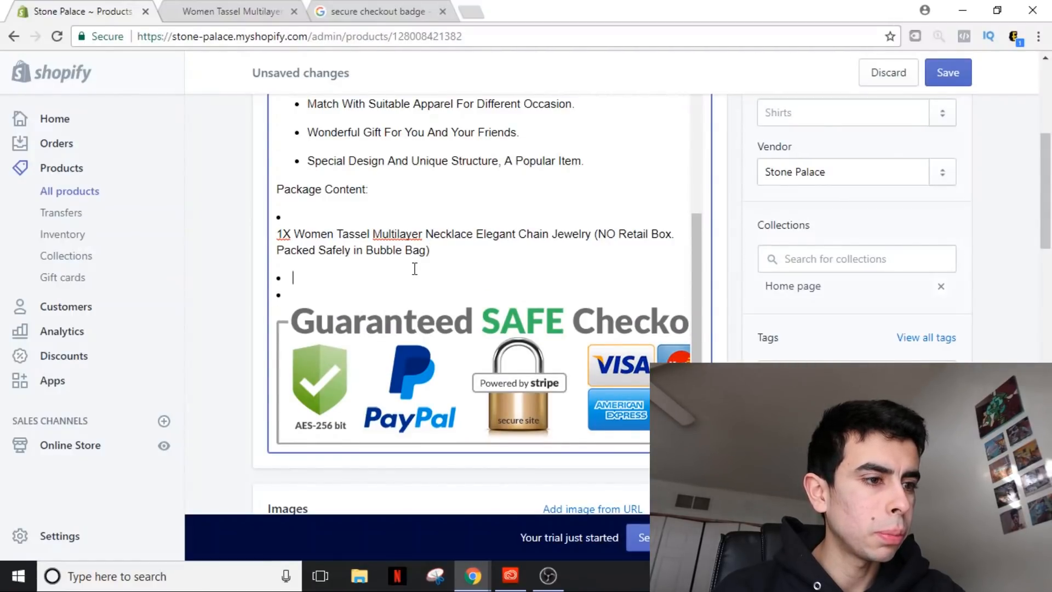
{"action": "key", "text": "BackSpace"}
- Remove the empty bullet before the badge and join the 1X item onto the Package Content line
{"action": "left_click", "coordinate": [332, 287]}
{"action": "key", "text": "Print"}
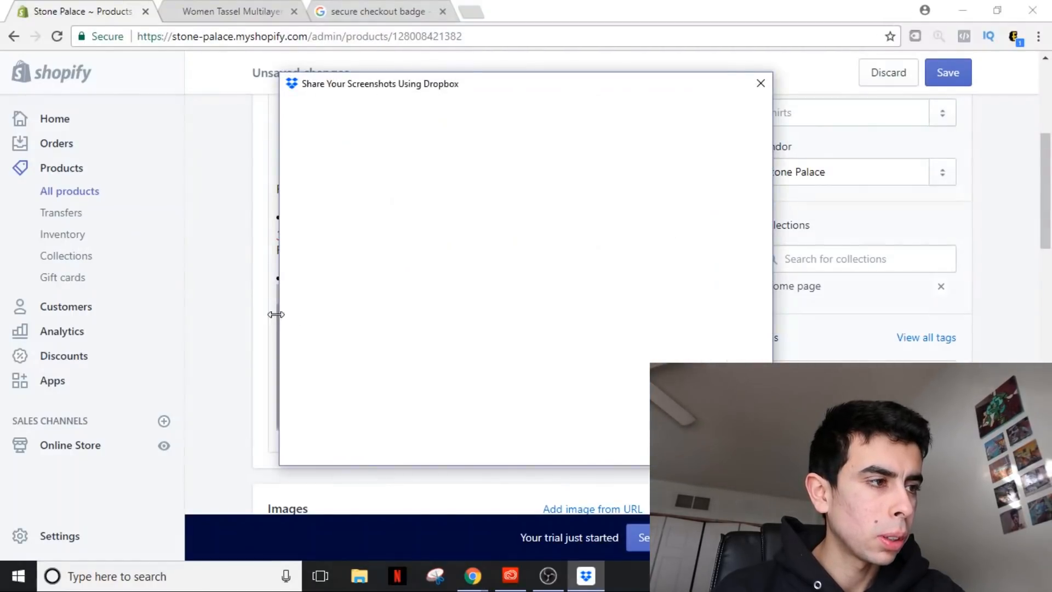
{"action": "left_click", "coordinate": [707, 85]}
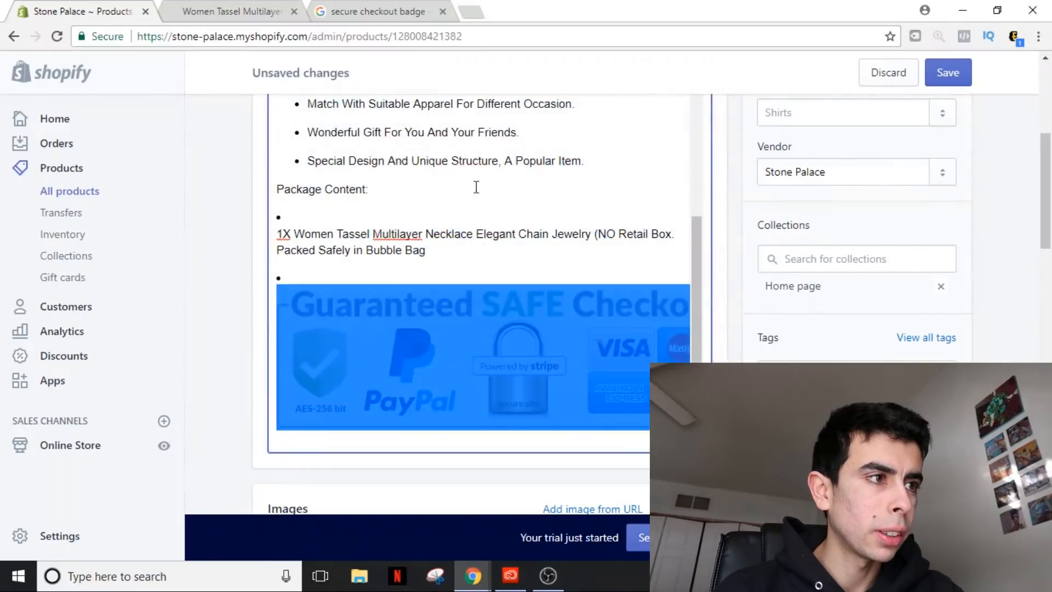
{"action": "left_click", "coordinate": [274, 321]}
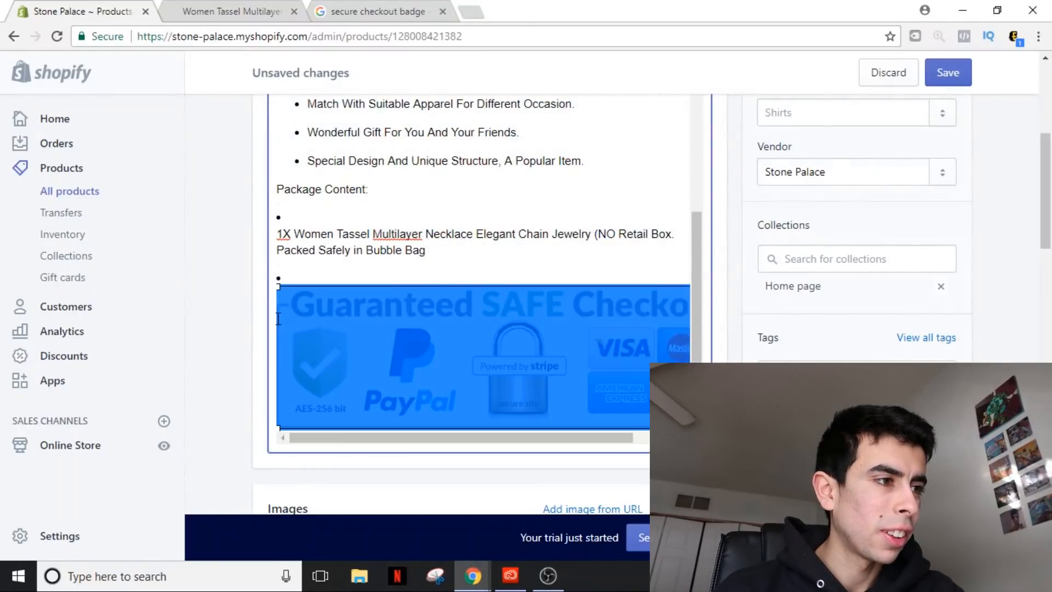
{"action": "left_click", "coordinate": [276, 326]}
{"action": "key", "text": "ctrl+a"}
{"action": "left_click", "coordinate": [294, 336]}
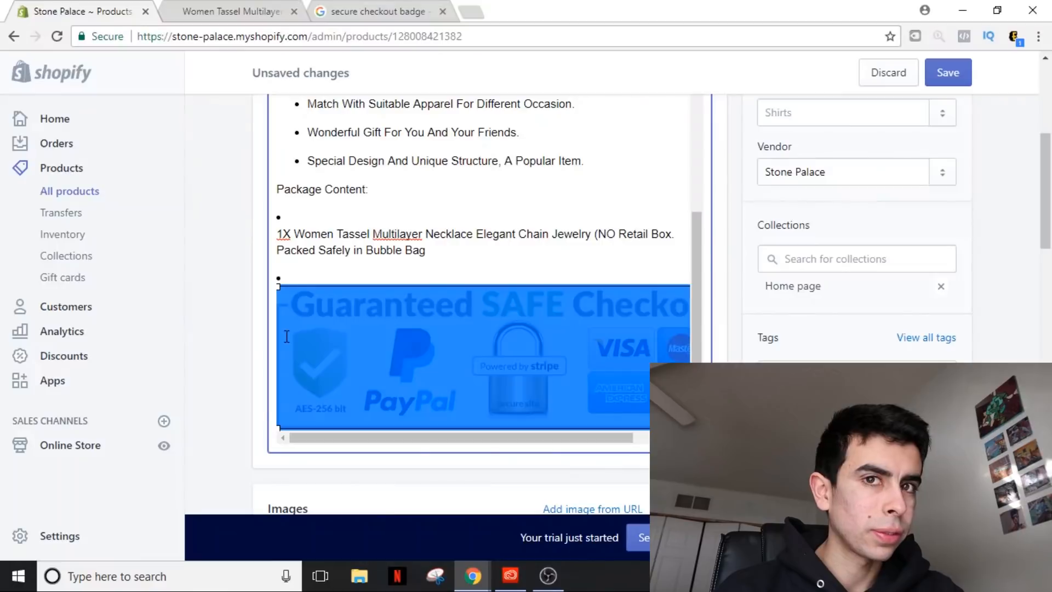
{"action": "left_click", "coordinate": [288, 334]}
{"action": "key", "text": "BackSpace"}
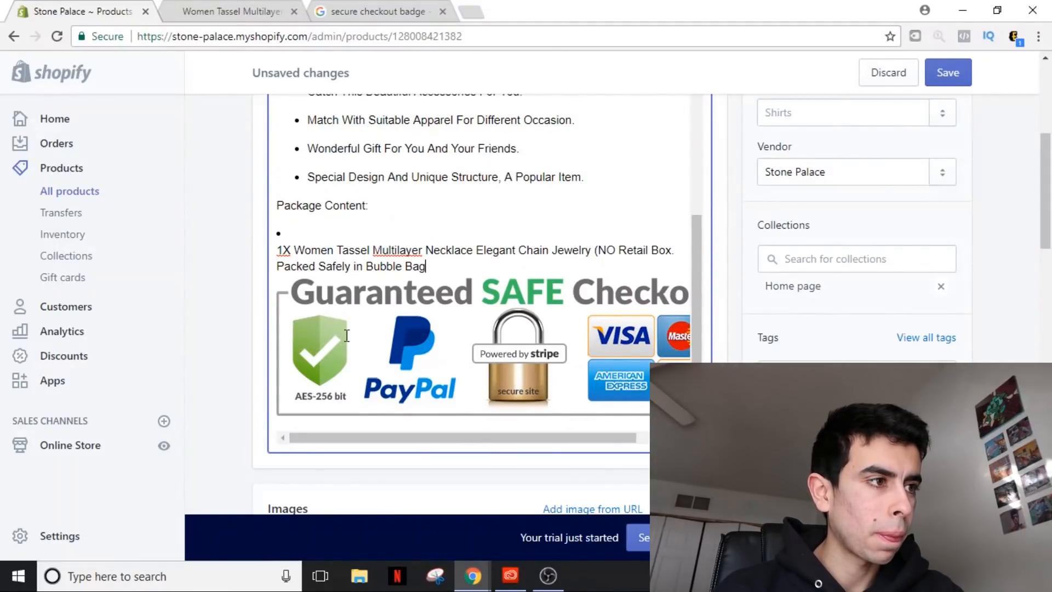
{"action": "scroll", "coordinate": [506, 273], "scroll_direction": "up", "scroll_amount": 3}
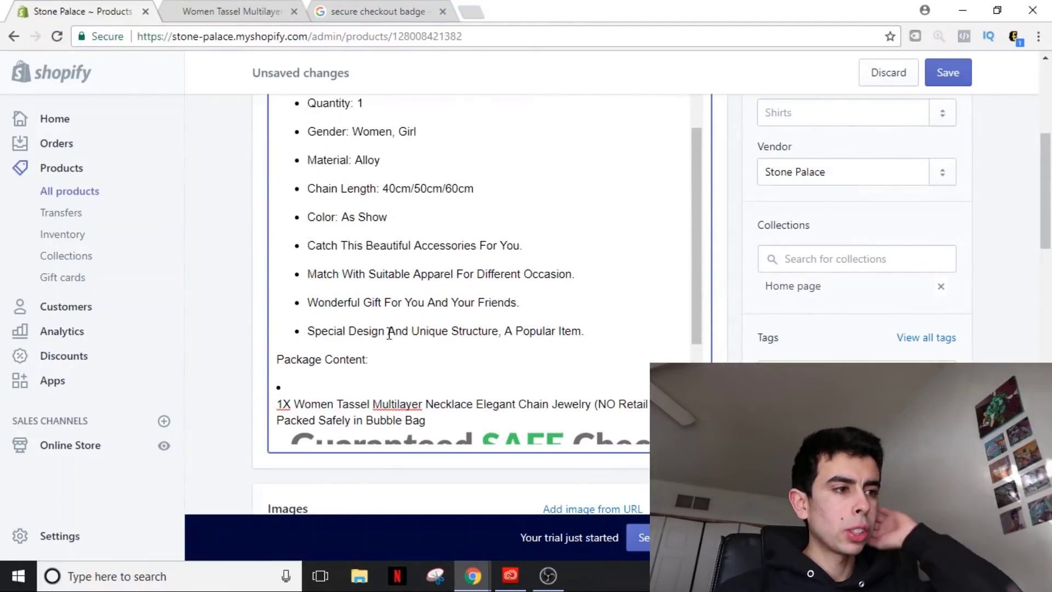
{"action": "left_click", "coordinate": [363, 381]}
{"action": "key", "text": "BackSpace"}
{"action": "key", "text": "BackSpace"}
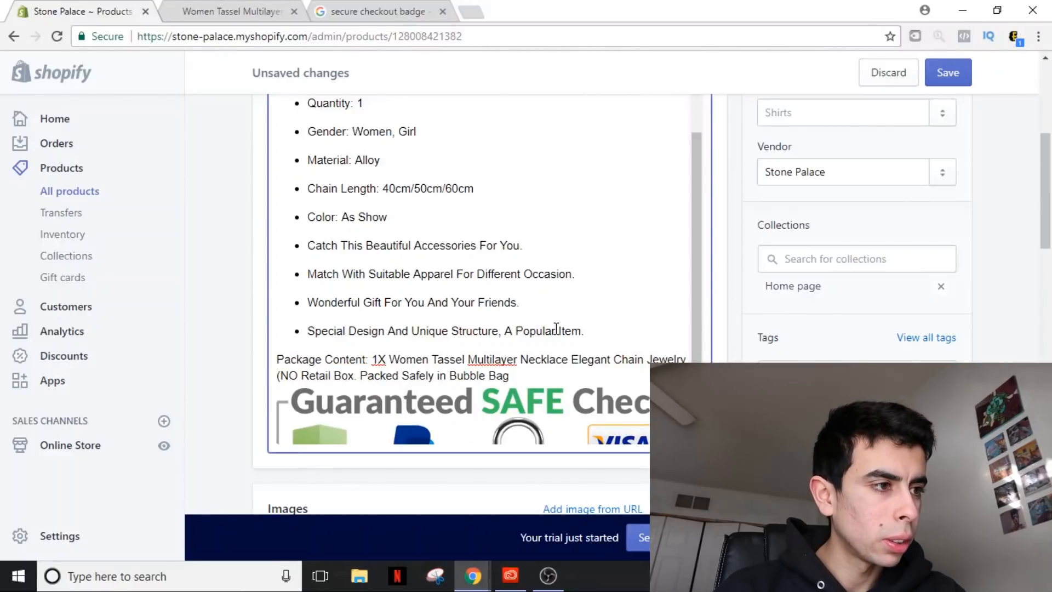
{"action": "scroll", "coordinate": [556, 328], "scroll_direction": "up", "scroll_amount": 3}
{"action": "scroll", "coordinate": [556, 327], "scroll_direction": "down", "scroll_amount": 5}
{"action": "scroll", "coordinate": [556, 328], "scroll_direction": "down", "scroll_amount": 2}
- Shrink the checkout badge to a smaller size and save the product
{"action": "left_click", "coordinate": [375, 226]}
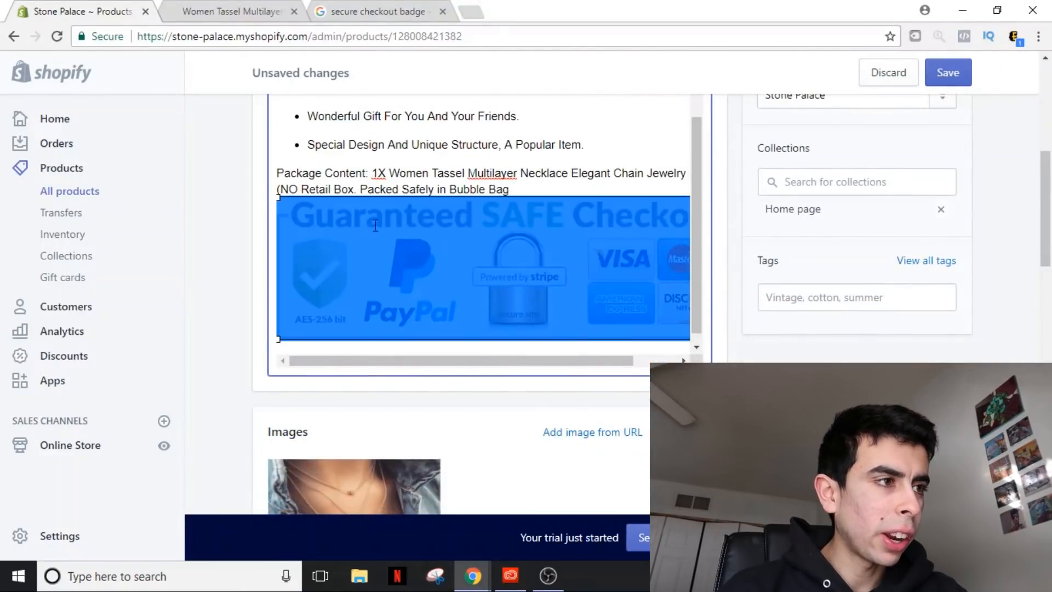
{"action": "left_click_drag", "start_coordinate": [279, 196], "coordinate": [411, 242]}
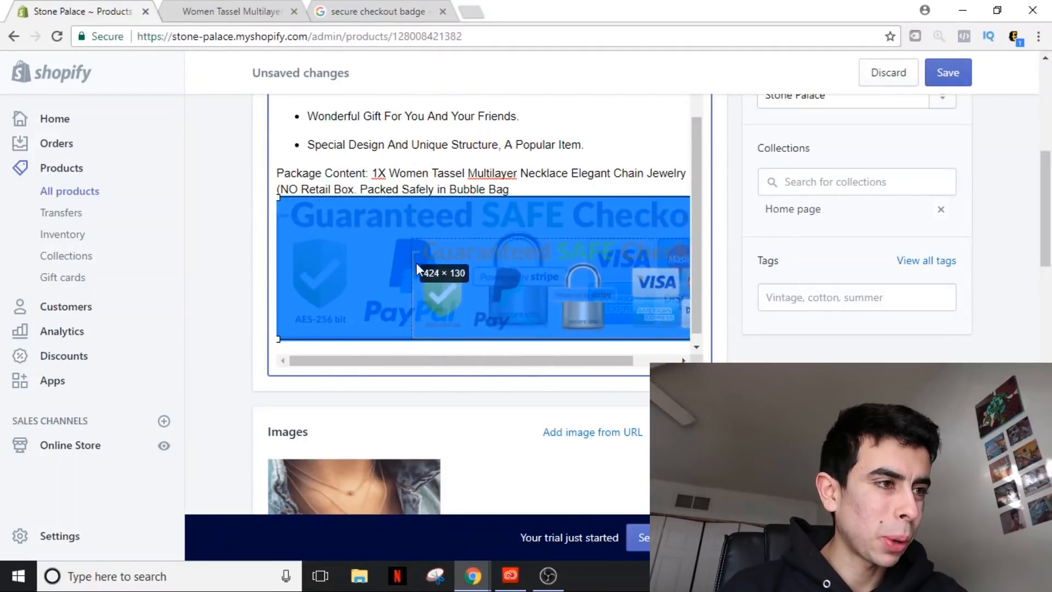
{"action": "left_click", "coordinate": [658, 259]}
{"action": "left_click", "coordinate": [948, 73]}
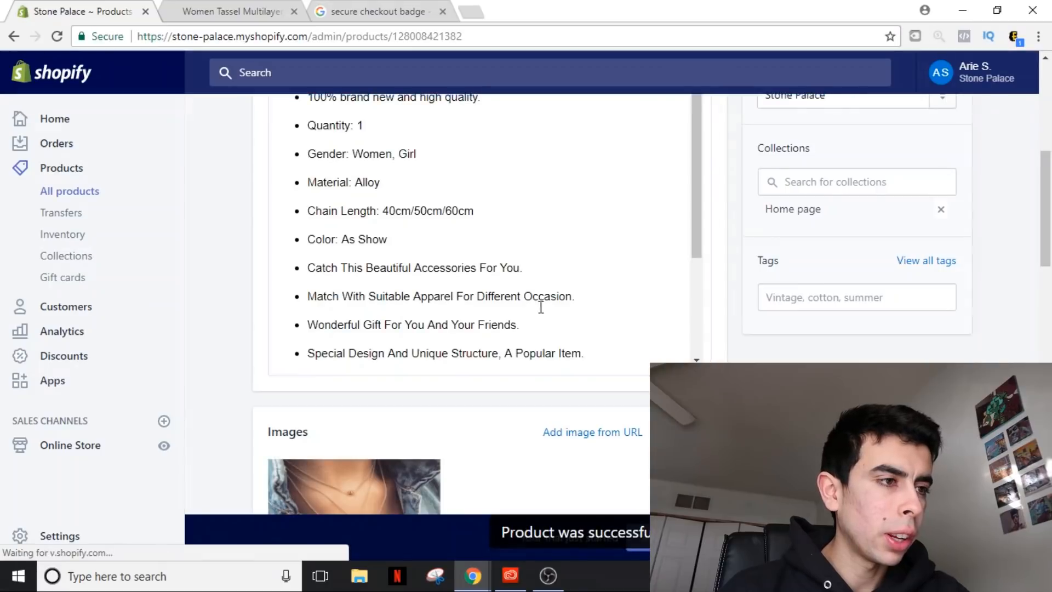
{"action": "left_click", "coordinate": [522, 256]}
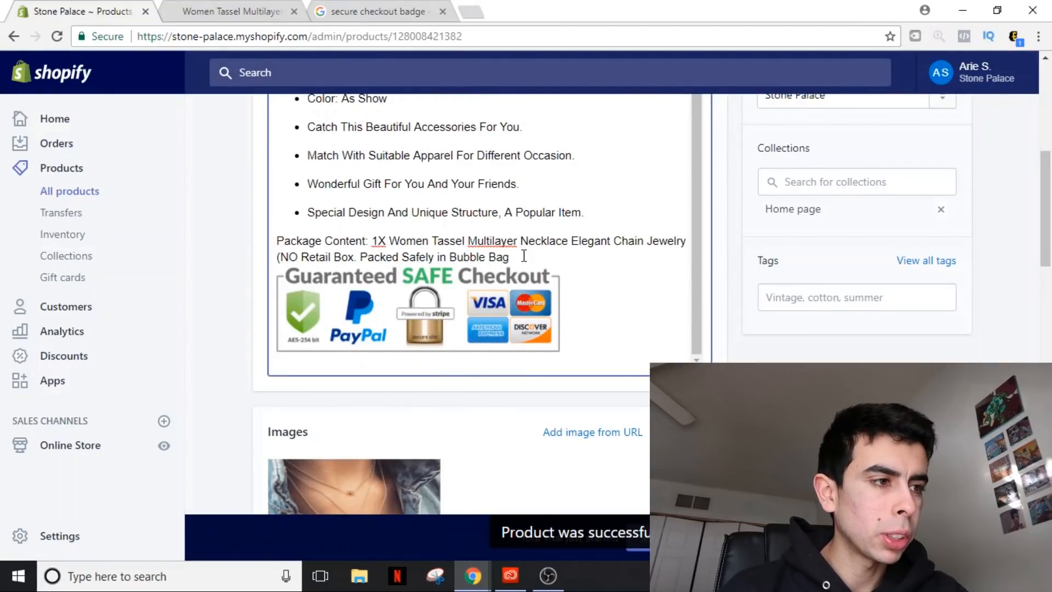
{"action": "key", "text": "Return"}
{"action": "scroll", "coordinate": [526, 255], "scroll_direction": "up", "scroll_amount": 3}
{"action": "scroll", "coordinate": [526, 255], "scroll_direction": "down", "scroll_amount": 3}
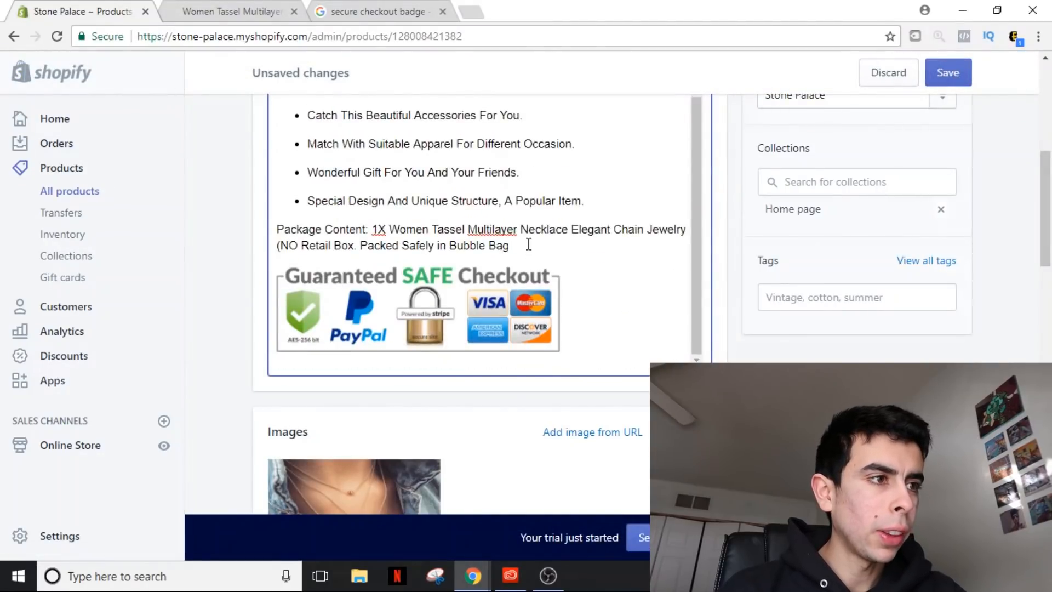
- Add the 100% refund guarantee line below the package details
{"action": "key", "text": "Return"}
{"action": "type", "text": "Dont like"}
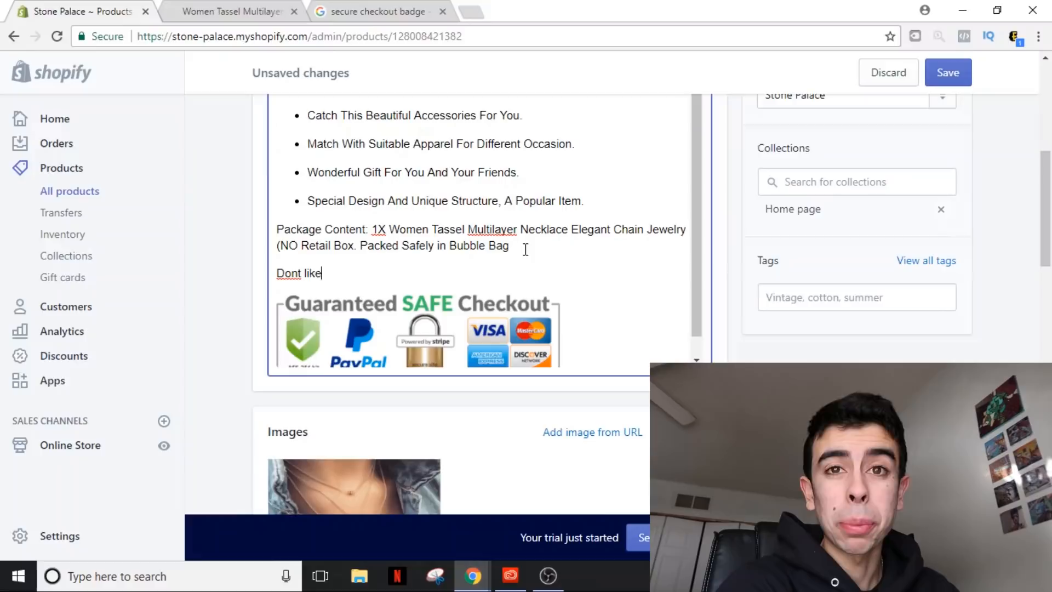
{"action": "key", "text": "BackSpace"}
{"action": "key", "text": "BackSpace"}
{"action": "key", "text": "BackSpace"}
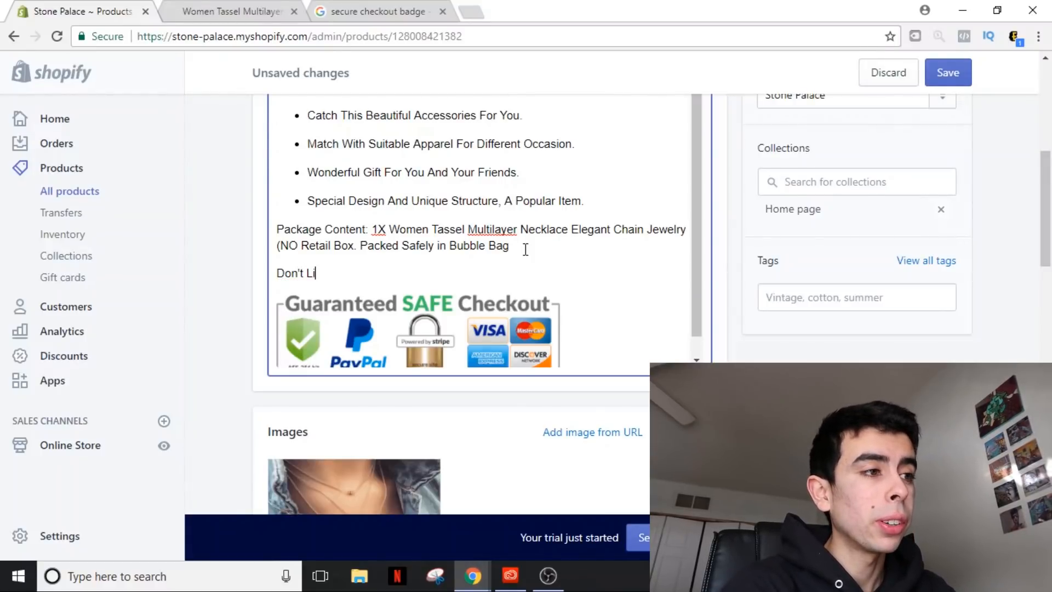
{"action": "key", "text": "BackSpace"}
{"action": "key", "text": "BackSpace"}
{"action": "type", "text": "l"}
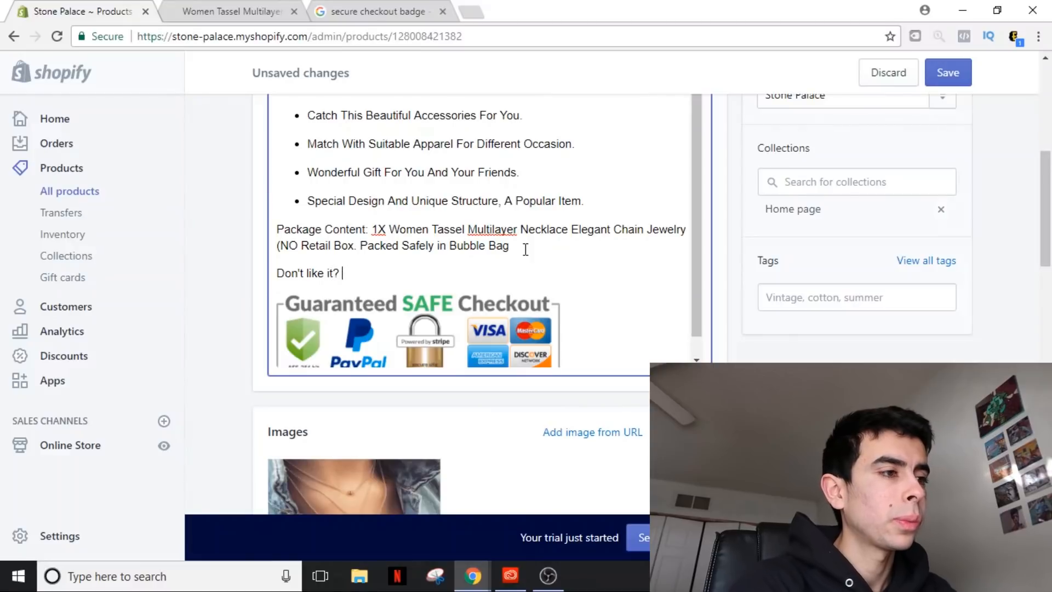
{"action": "type", "text": " We'l"}
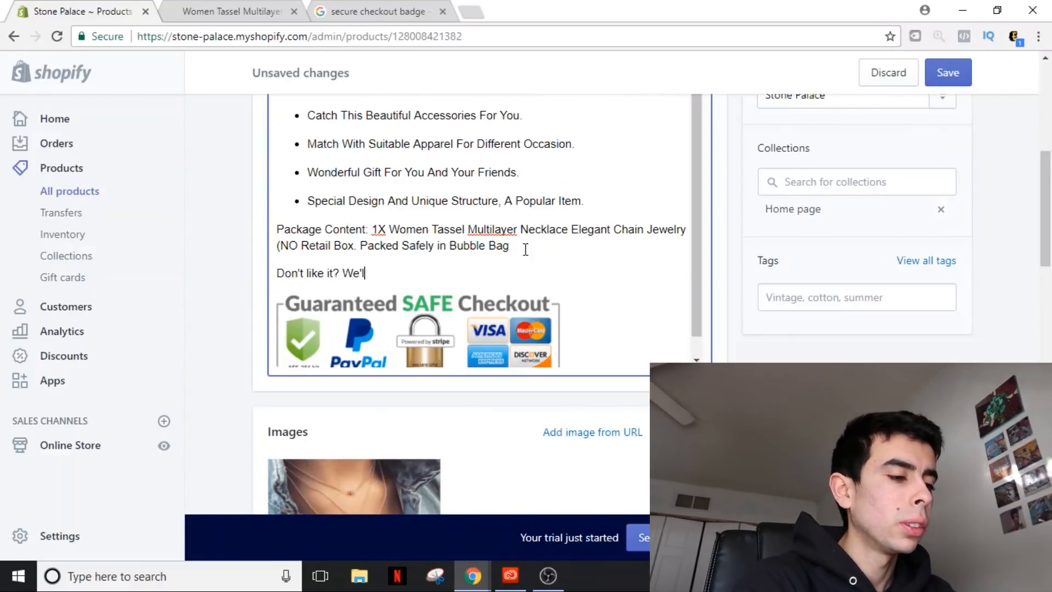
{"action": "type", "text": " but we"}
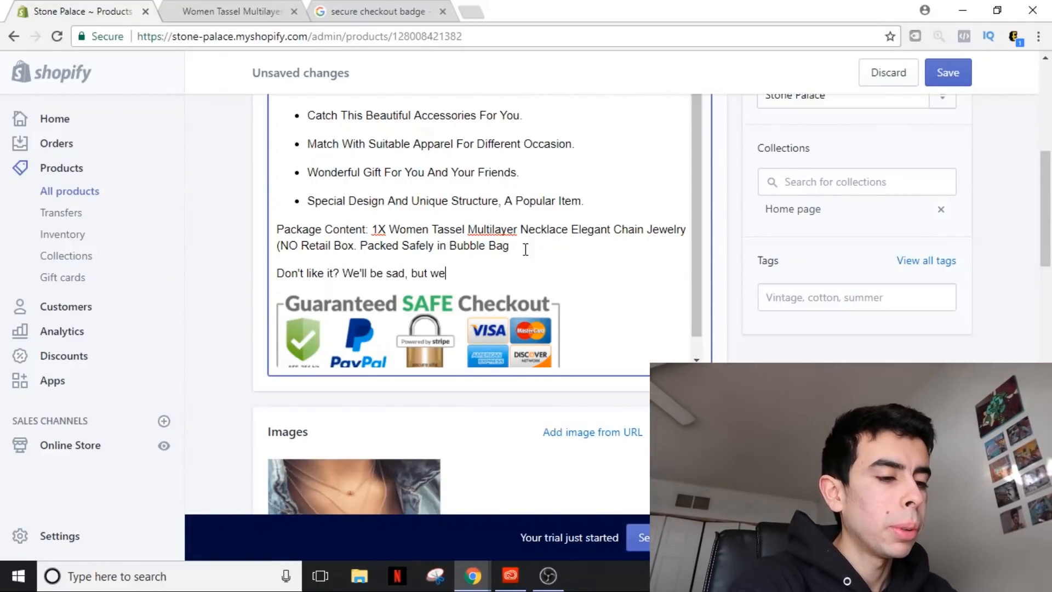
{"action": "type", "text": "'ll take it back . Refunds are 100"}
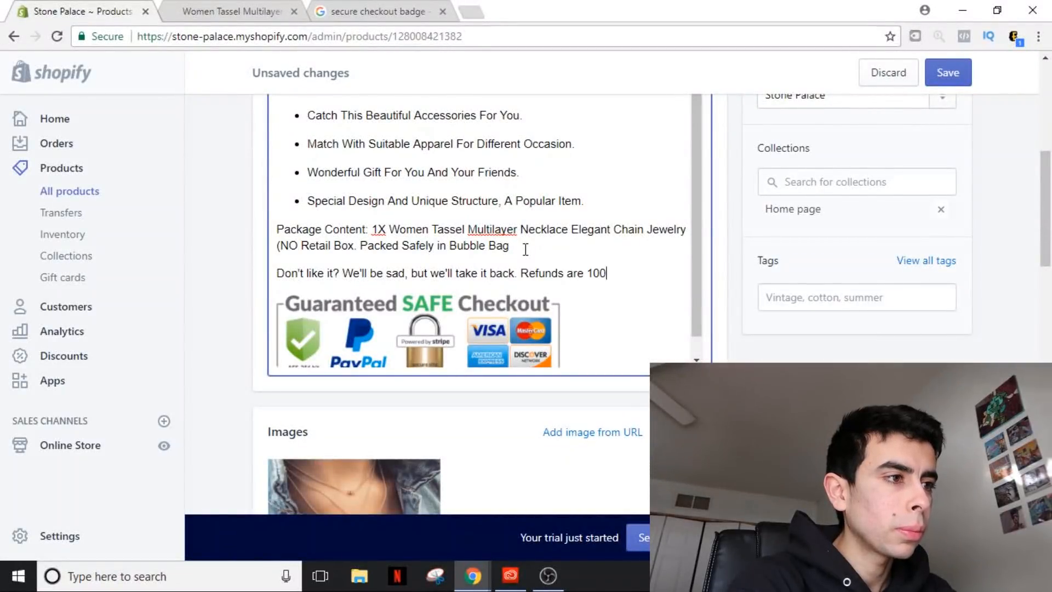
{"action": "type", "text": "."}
- Add the 'Extremely High Demand: Expect 2-3 Weeks Shipping' notice and make it bold
{"action": "key", "text": "Return"}
{"action": "type", "text": "Extremely hi"}
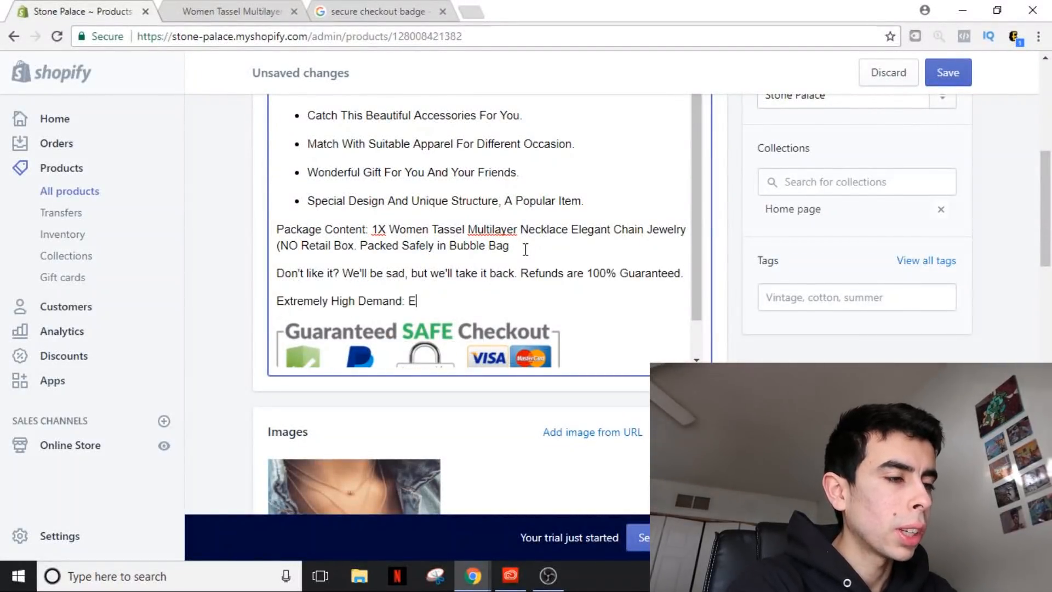
{"action": "type", "text": "xpect 2-3 Weeks Shipping."}
{"action": "scroll", "coordinate": [525, 247], "scroll_direction": "up", "scroll_amount": 5}
{"action": "scroll", "coordinate": [579, 248], "scroll_direction": "down", "scroll_amount": 5}
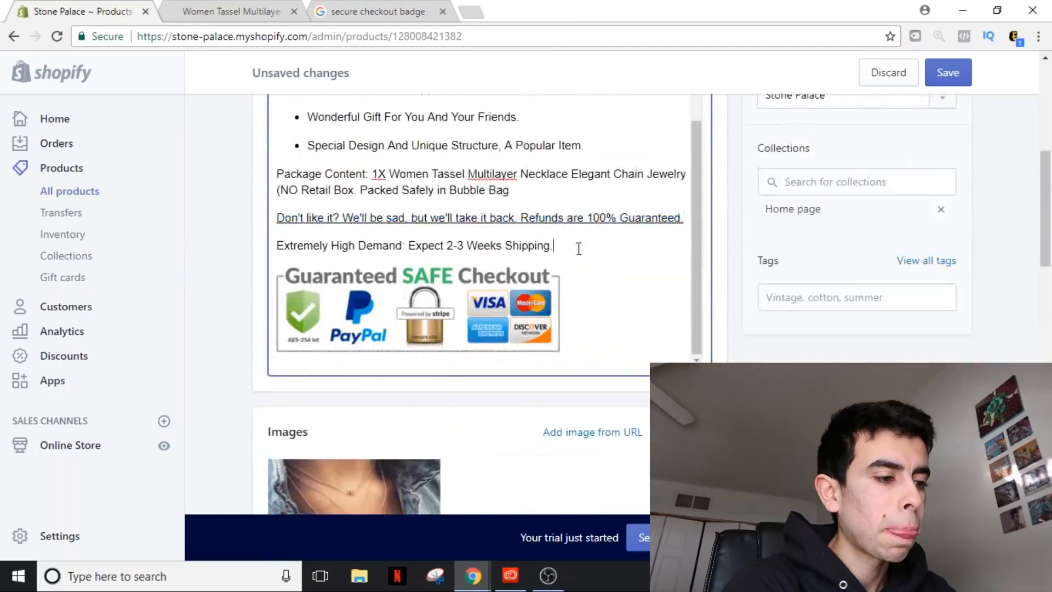
{"action": "key", "text": "shift+Home"}
{"action": "key", "text": "ctrl+b"}
{"action": "scroll", "coordinate": [579, 248], "scroll_direction": "up", "scroll_amount": 5}
- Delete the Color and Catch This bullets and the Feature, Quantity and Gender lines
{"action": "triple_click", "coordinate": [345, 233]}
{"action": "key", "text": "Delete"}
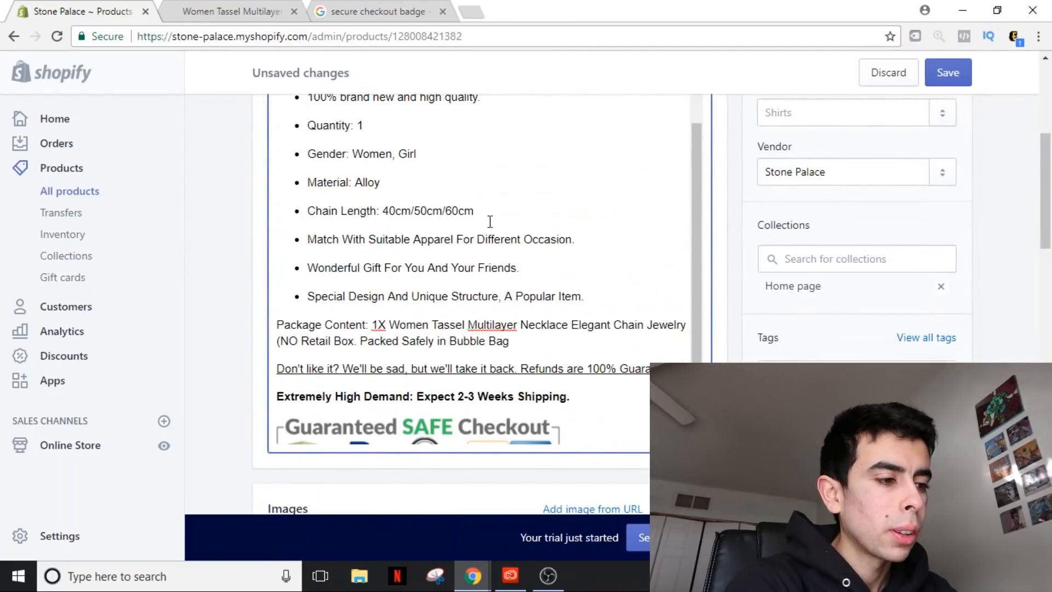
{"action": "double_click", "coordinate": [526, 238]}
{"action": "scroll", "coordinate": [523, 296], "scroll_direction": "up", "scroll_amount": 2}
{"action": "double_click", "coordinate": [534, 373]}
{"action": "type", "text": "Hot"}
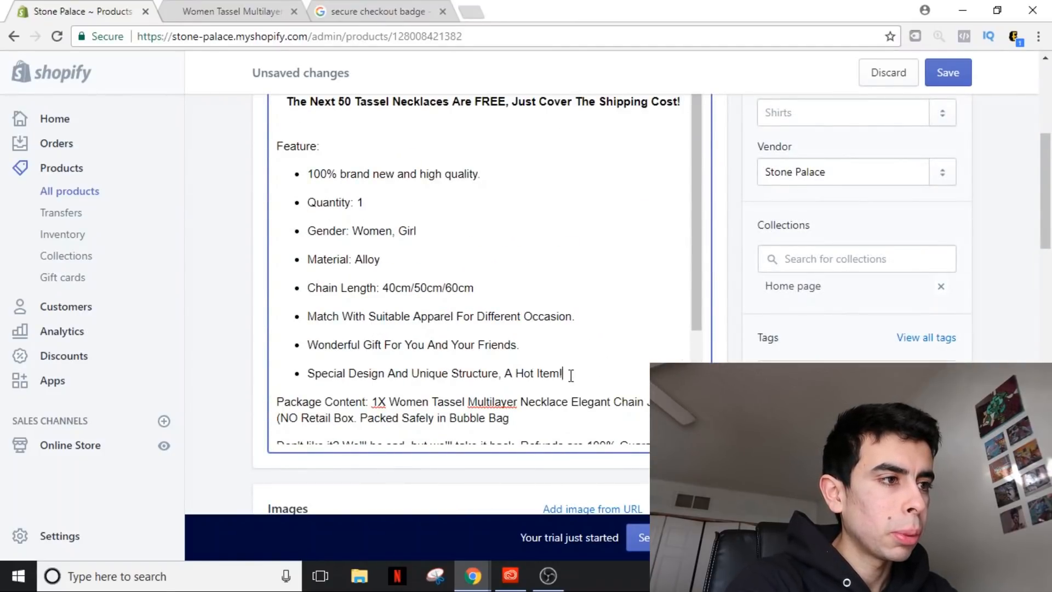
{"action": "scroll", "coordinate": [378, 247], "scroll_direction": "up", "scroll_amount": 2}
{"action": "triple_click", "coordinate": [354, 263]}
{"action": "key", "text": "Delete"}
{"action": "key", "text": "Delete"}
{"action": "key", "text": "BackSpace"}
{"action": "key", "text": "BackSpace"}
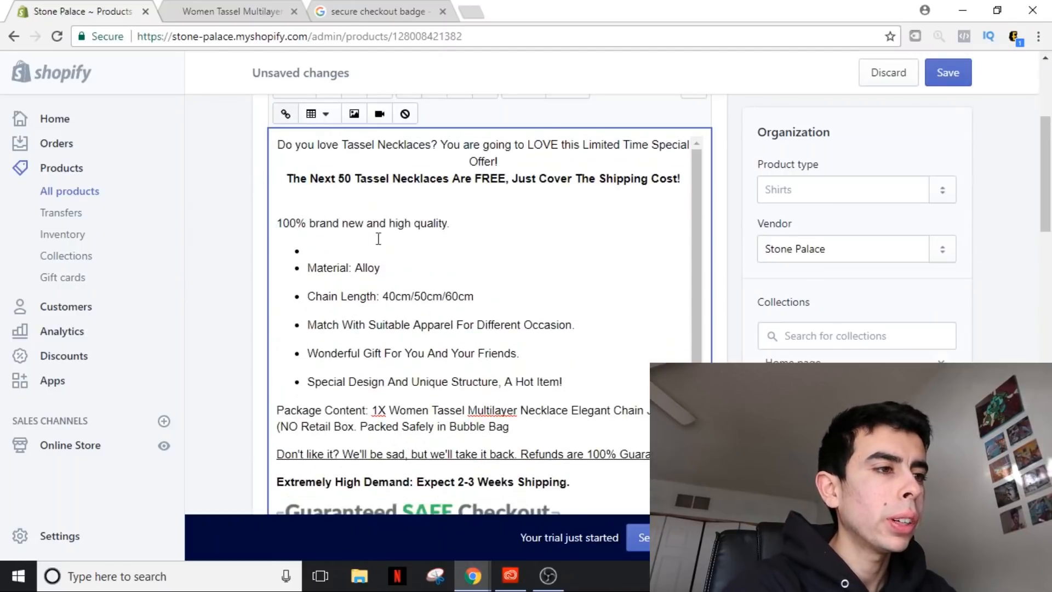
{"action": "key", "text": "BackSpace"}
{"action": "key", "text": "BackSpace"}
{"action": "scroll", "coordinate": [377, 238], "scroll_direction": "up", "scroll_amount": 2}
- Remove the blank spacing between the remaining bullets
{"action": "left_click", "coordinate": [308, 318]}
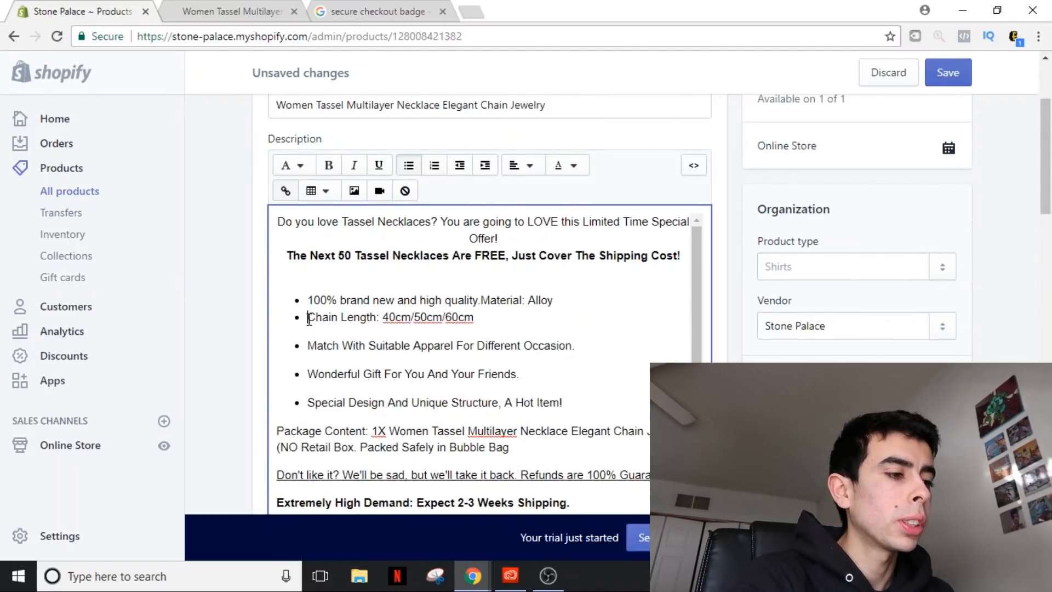
{"action": "left_click", "coordinate": [307, 345]}
{"action": "key", "text": "BackSpace"}
{"action": "left_click", "coordinate": [307, 374]}
{"action": "key", "text": "BackSpace"}
{"action": "key", "text": "BackSpace"}
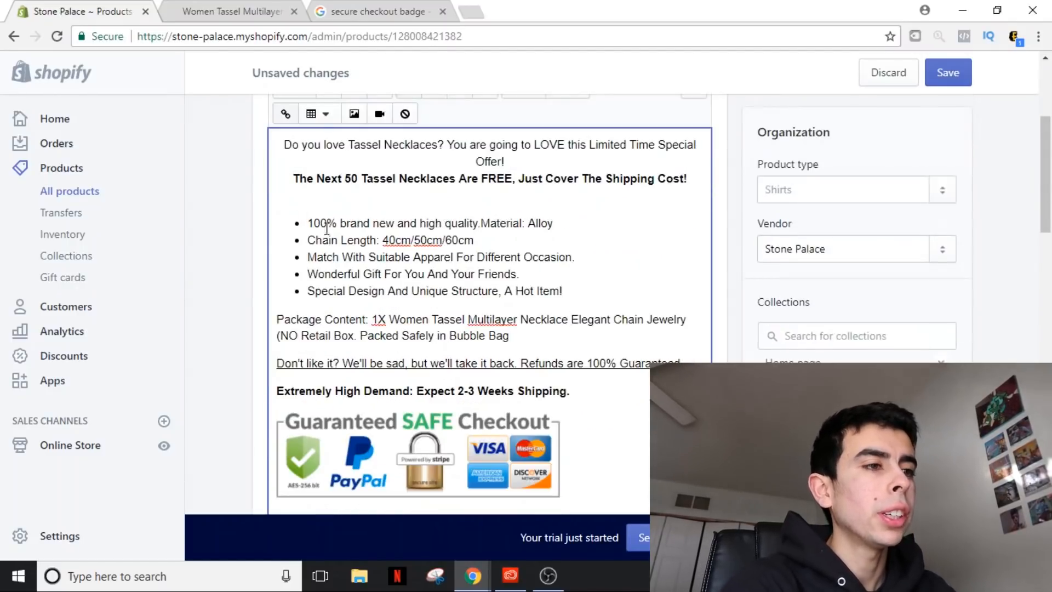
- Delete the Package Content paragraph and start a new line for the selling-out reminder
{"action": "double_click", "coordinate": [378, 319]}
{"action": "key", "text": "Delete"}
{"action": "left_click_drag", "start_coordinate": [686, 319], "coordinate": [510, 336]}
{"action": "key", "text": "Delete"}
{"action": "triple_click", "coordinate": [493, 319]}
{"action": "key", "text": "Delete"}
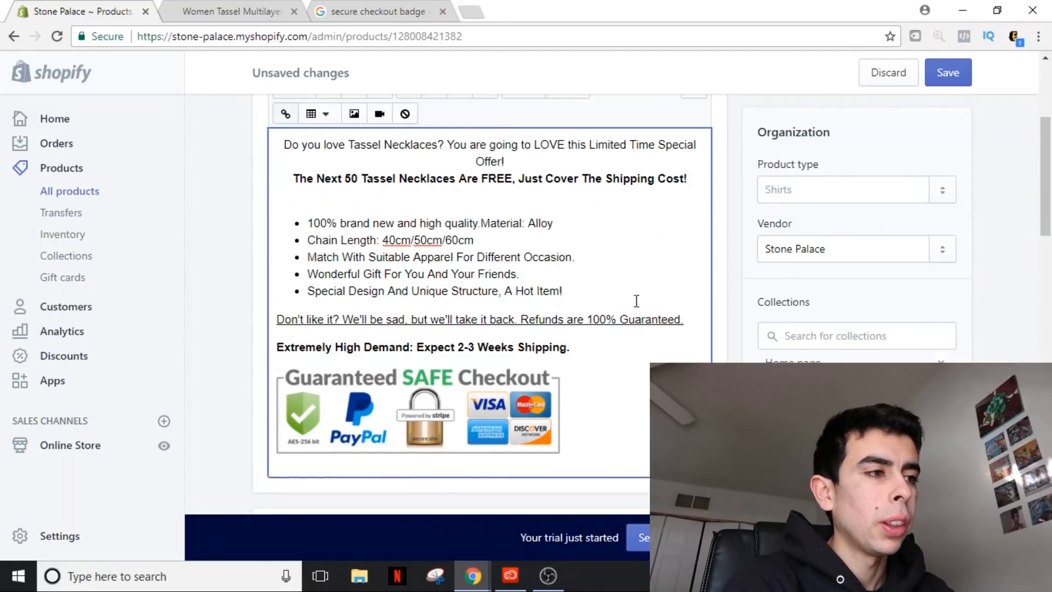
{"action": "key", "text": "Return"}
{"action": "type", "text": "Selling out fast! Claim your Fre"}
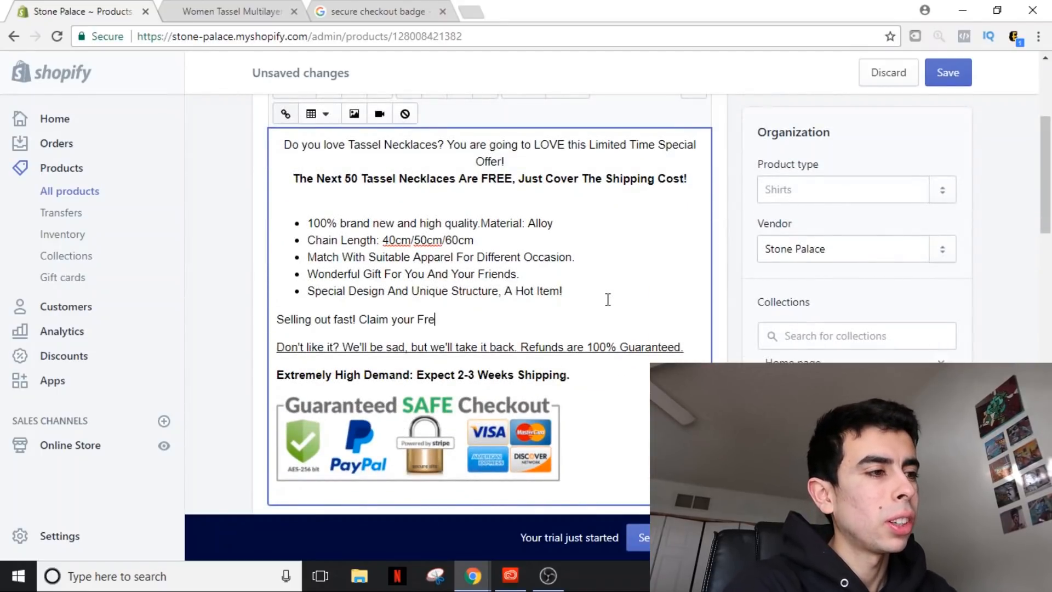
{"action": "type", "text": "e Necklace Before th"}
{"action": "type", "text": ", Less than 50 available"}
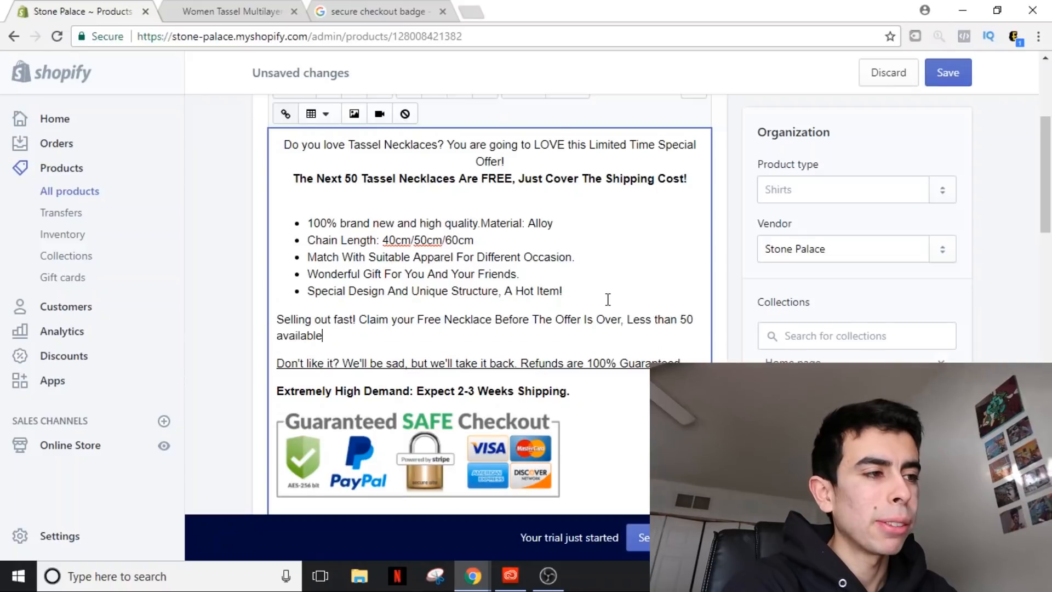
- Preview the live necklace page, add it to the cart at $0.00, and return to the editor
{"action": "left_click", "coordinate": [60, 276]}
{"action": "scroll", "coordinate": [661, 247], "scroll_direction": "down", "scroll_amount": 3}
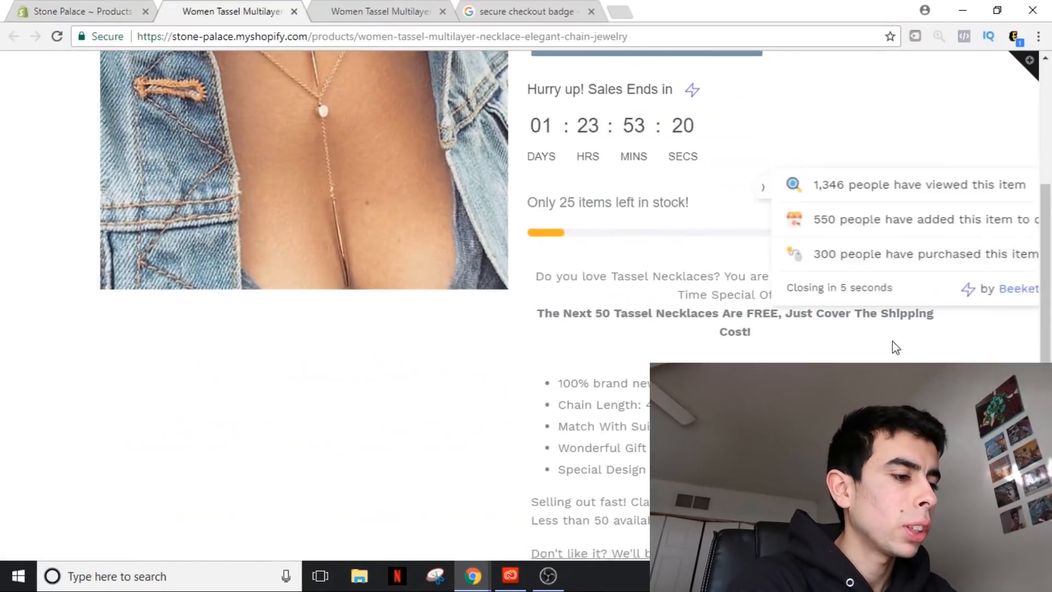
{"action": "scroll", "coordinate": [661, 246], "scroll_direction": "down", "scroll_amount": 5}
{"action": "scroll", "coordinate": [662, 247], "scroll_direction": "up", "scroll_amount": 3}
{"action": "scroll", "coordinate": [662, 184], "scroll_direction": "up", "scroll_amount": 2}
{"action": "scroll", "coordinate": [662, 184], "scroll_direction": "up", "scroll_amount": 2}
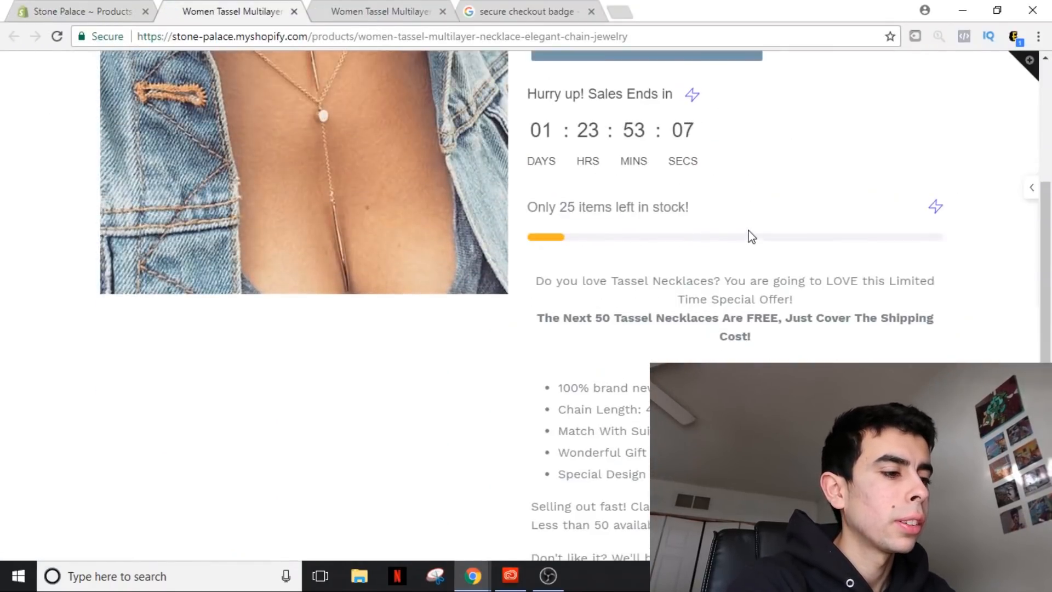
{"action": "scroll", "coordinate": [625, 247], "scroll_direction": "up", "scroll_amount": 3}
{"action": "scroll", "coordinate": [665, 272], "scroll_direction": "up", "scroll_amount": 3}
{"action": "scroll", "coordinate": [848, 151], "scroll_direction": "down", "scroll_amount": 2}
{"action": "left_click", "coordinate": [645, 187]}
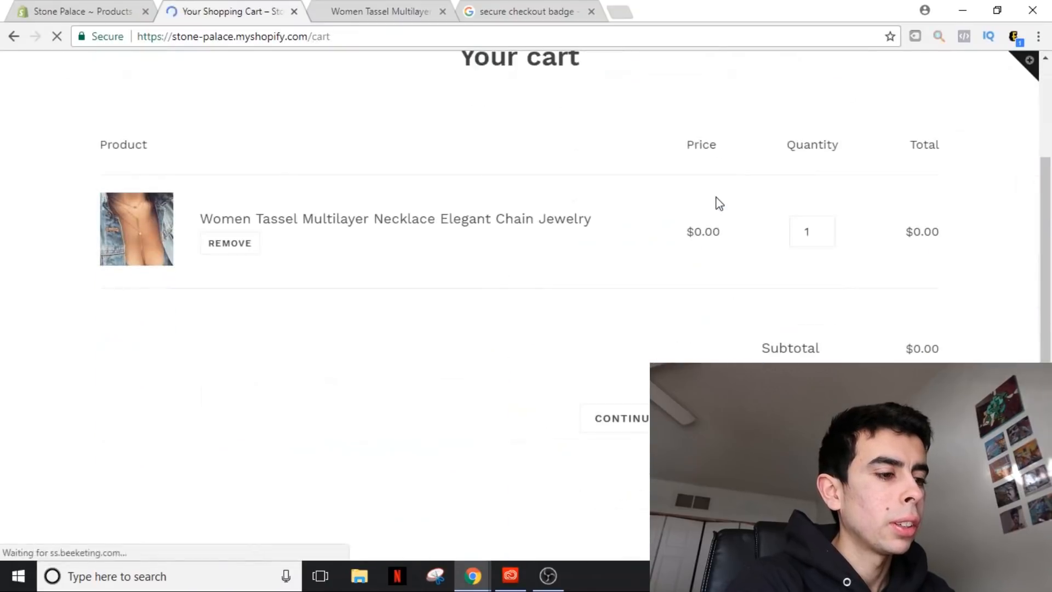
{"action": "left_click", "coordinate": [78, 11]}
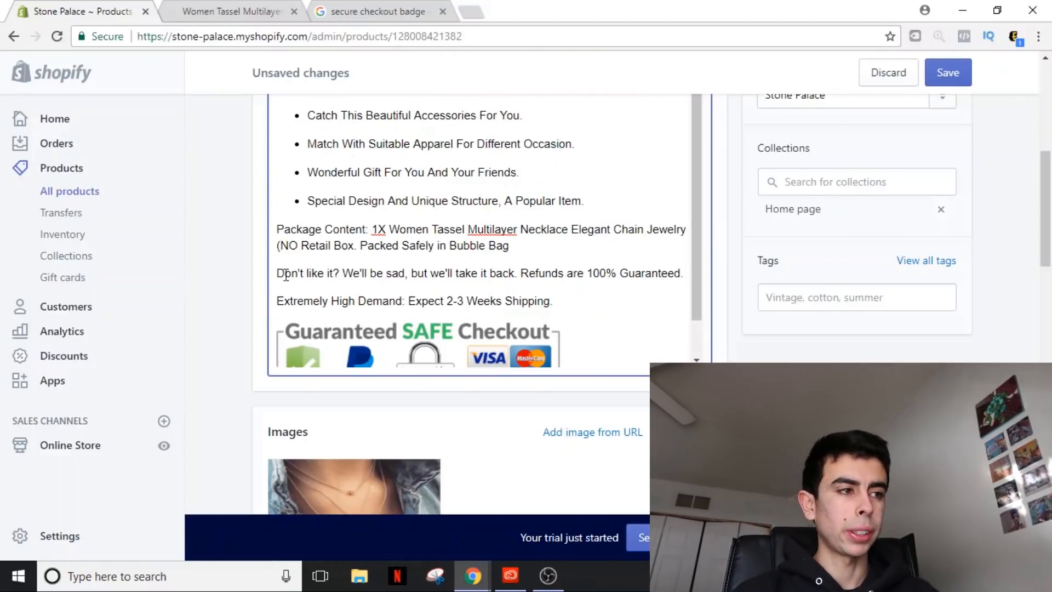
- Select the refund guarantee line, then the 'Extremely High Demand' shipping reminder for bolding
{"action": "left_click_drag", "start_coordinate": [277, 273], "coordinate": [690, 279]}
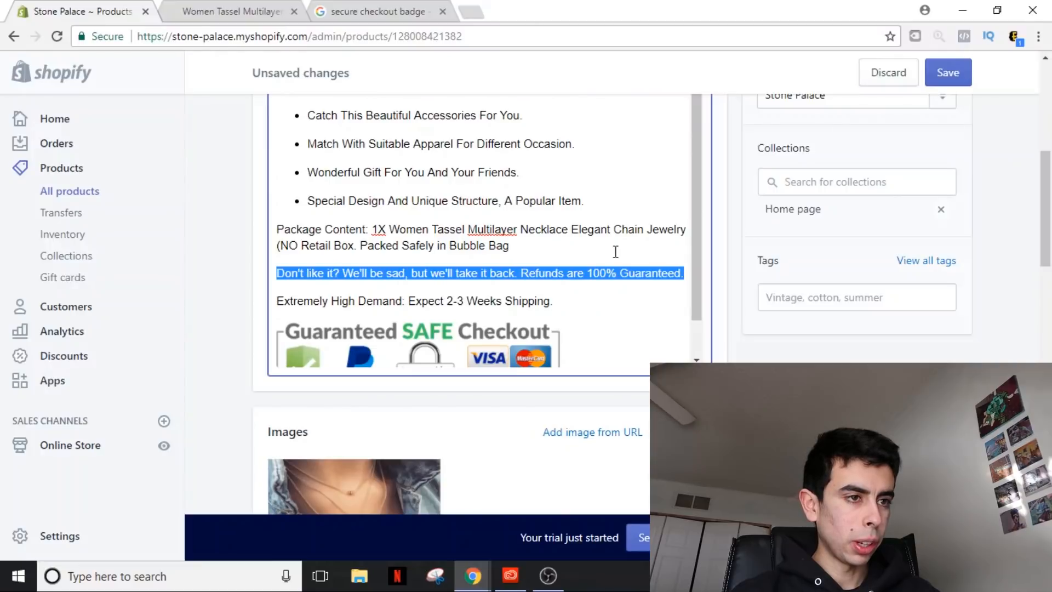
{"action": "scroll", "coordinate": [615, 252], "scroll_direction": "up", "scroll_amount": 6}
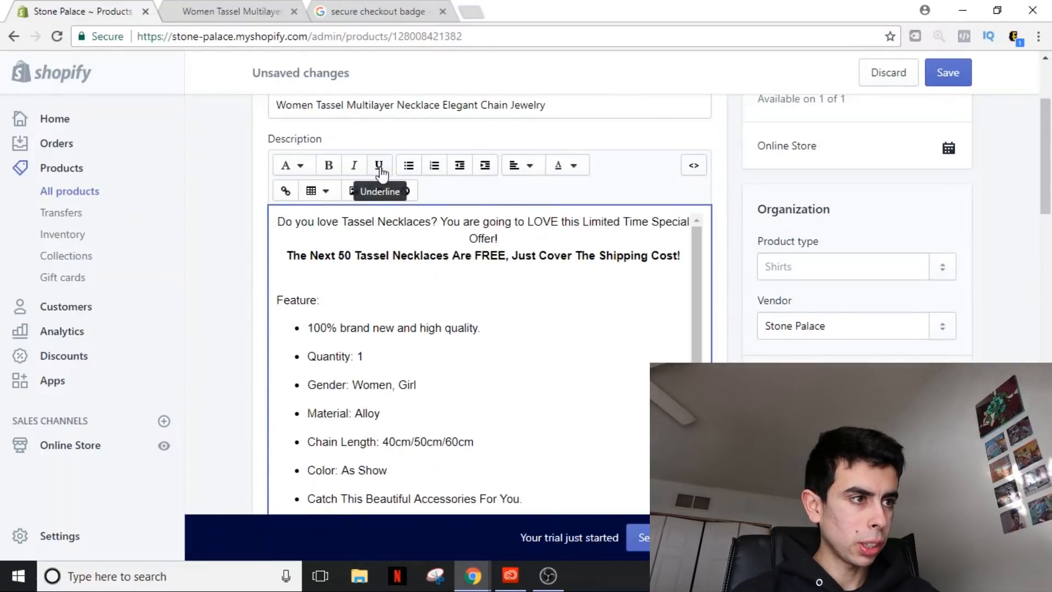
{"action": "scroll", "coordinate": [194, 247], "scroll_direction": "down", "scroll_amount": 5}
{"action": "scroll", "coordinate": [247, 234], "scroll_direction": "down", "scroll_amount": 5}
{"action": "scroll", "coordinate": [523, 225], "scroll_direction": "up", "scroll_amount": 4}
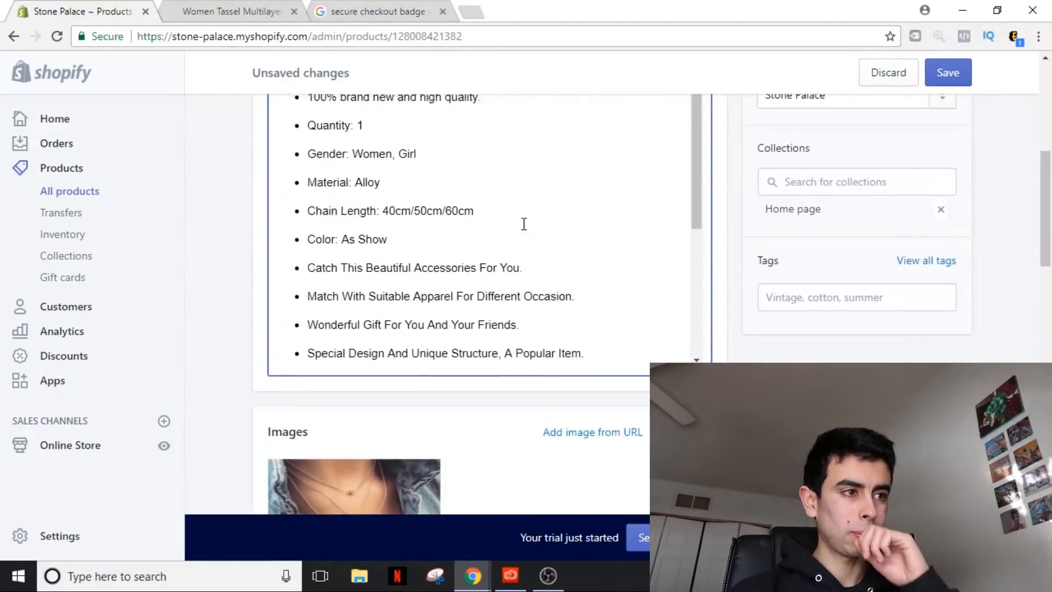
{"action": "scroll", "coordinate": [523, 225], "scroll_direction": "down", "scroll_amount": 3}
{"action": "left_click", "coordinate": [587, 248]}
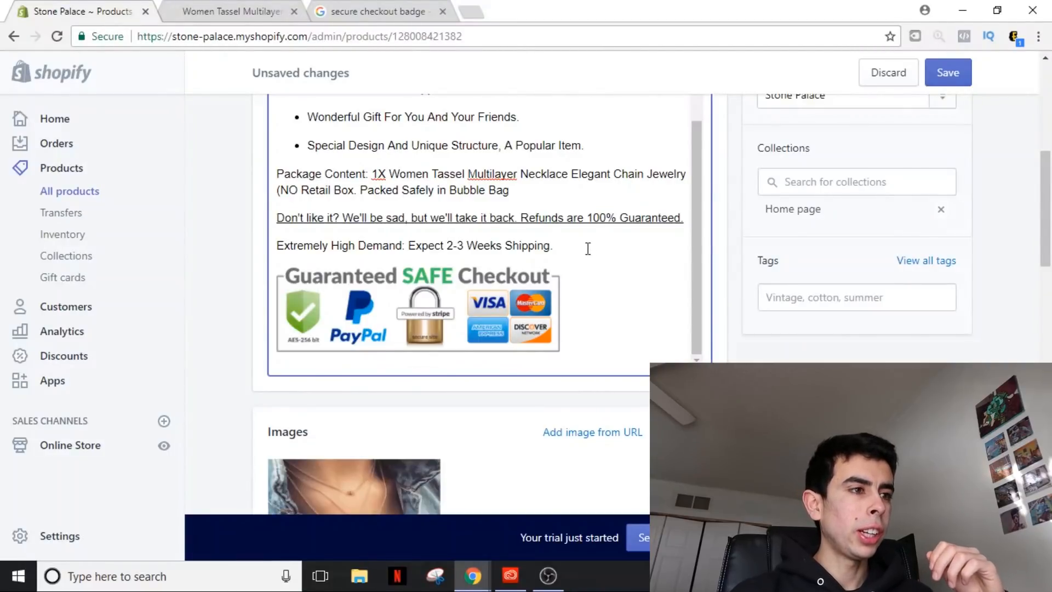
{"action": "left_click_drag", "start_coordinate": [575, 248], "coordinate": [277, 248]}
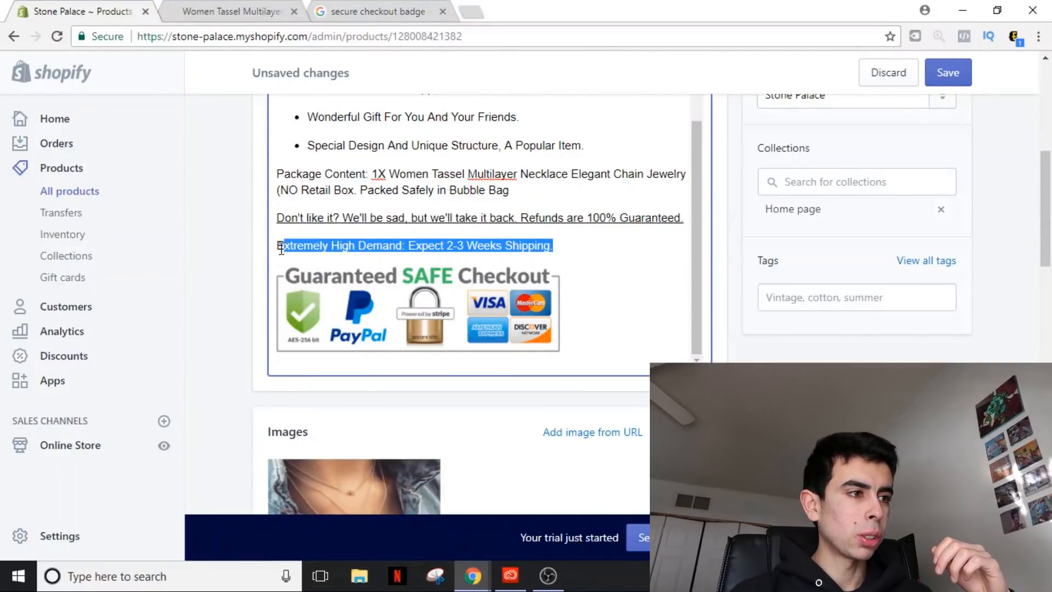
{"action": "scroll", "coordinate": [290, 250], "scroll_direction": "up", "scroll_amount": 5}
{"action": "scroll", "coordinate": [329, 205], "scroll_direction": "up", "scroll_amount": 3}
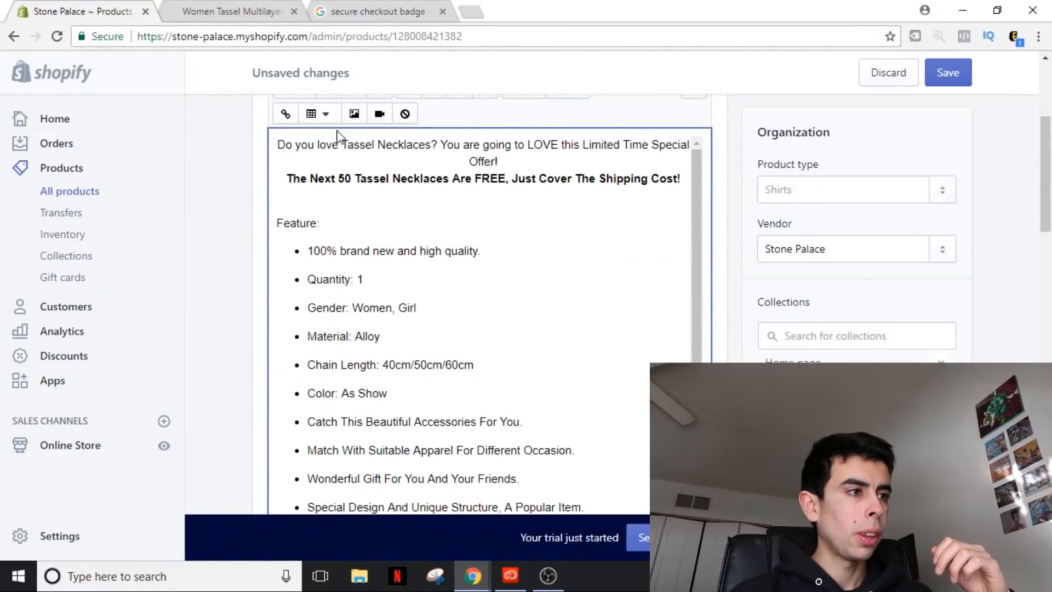
{"action": "scroll", "coordinate": [333, 174], "scroll_direction": "up", "scroll_amount": 3}
{"action": "scroll", "coordinate": [321, 246], "scroll_direction": "down", "scroll_amount": 5}
{"action": "scroll", "coordinate": [222, 284], "scroll_direction": "down", "scroll_amount": 3}
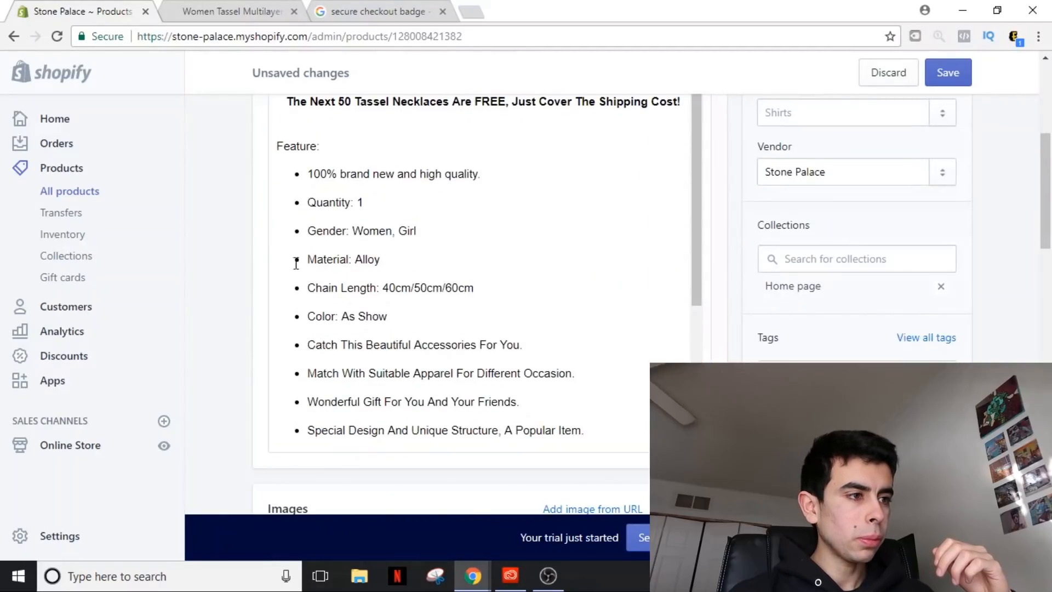
{"action": "scroll", "coordinate": [389, 203], "scroll_direction": "down", "scroll_amount": 2}
- Delete the Color: As Show and Catch This Beautiful Accessories bullets
{"action": "left_click", "coordinate": [380, 181]}
{"action": "triple_click", "coordinate": [370, 182]}
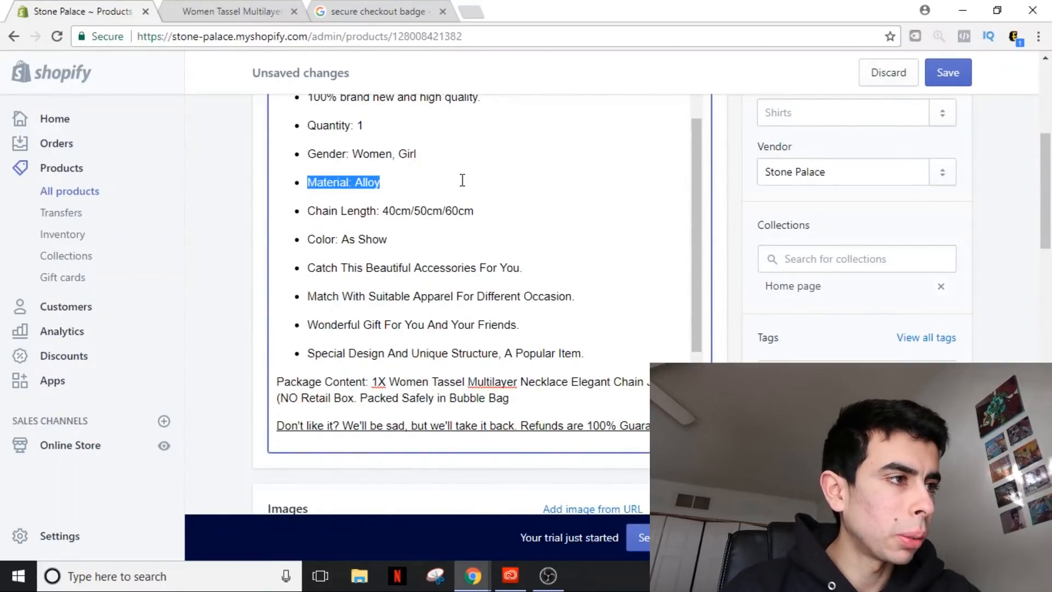
{"action": "left_click", "coordinate": [415, 182]}
{"action": "scroll", "coordinate": [416, 179], "scroll_direction": "up", "scroll_amount": 2}
{"action": "scroll", "coordinate": [439, 193], "scroll_direction": "down", "scroll_amount": 2}
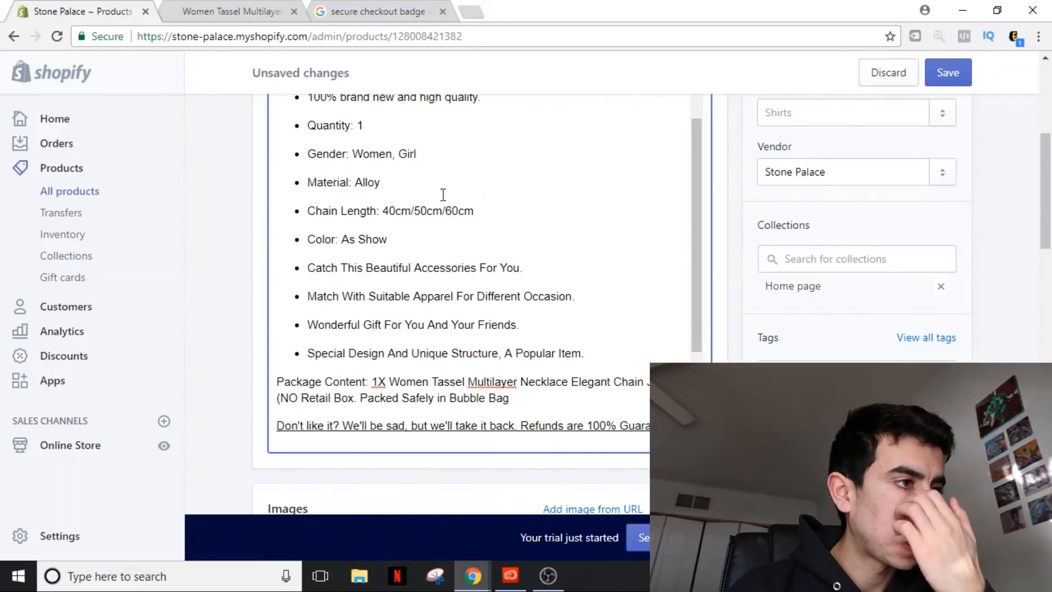
{"action": "left_click_drag", "start_coordinate": [392, 240], "coordinate": [292, 238]}
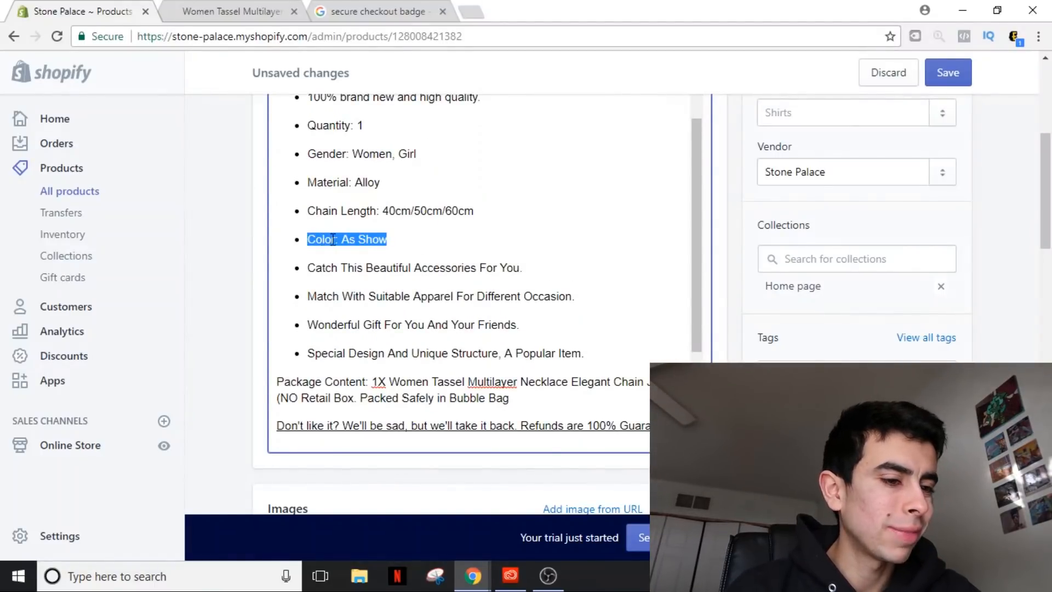
{"action": "key", "text": "BackSpace"}
{"action": "key", "text": "BackSpace"}
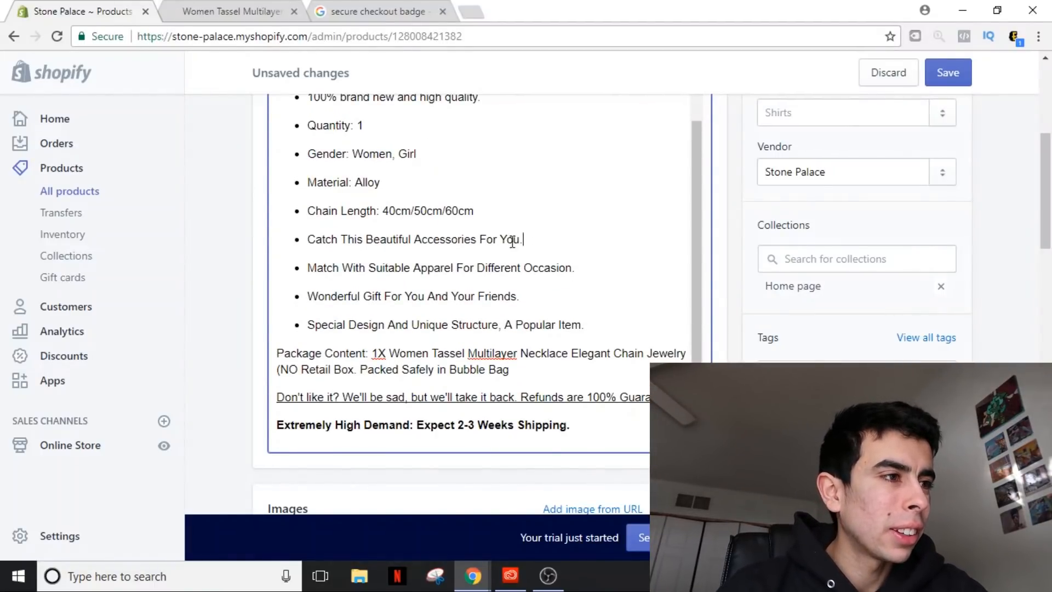
{"action": "left_click_drag", "start_coordinate": [524, 239], "coordinate": [291, 239]}
{"action": "key", "text": "BackSpace"}
{"action": "key", "text": "BackSpace"}
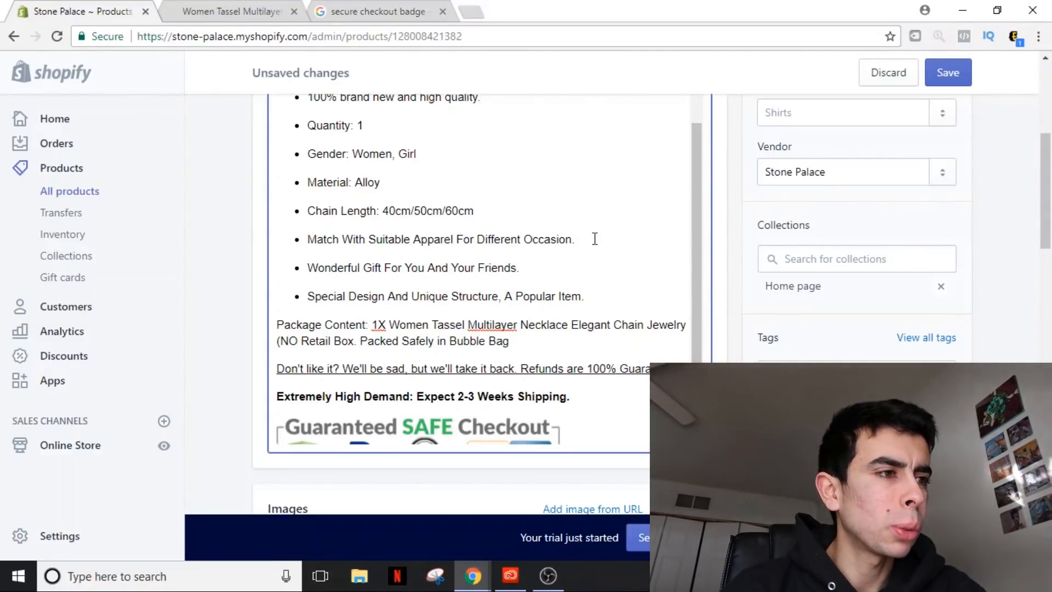
{"action": "left_click_drag", "start_coordinate": [577, 238], "coordinate": [477, 239]}
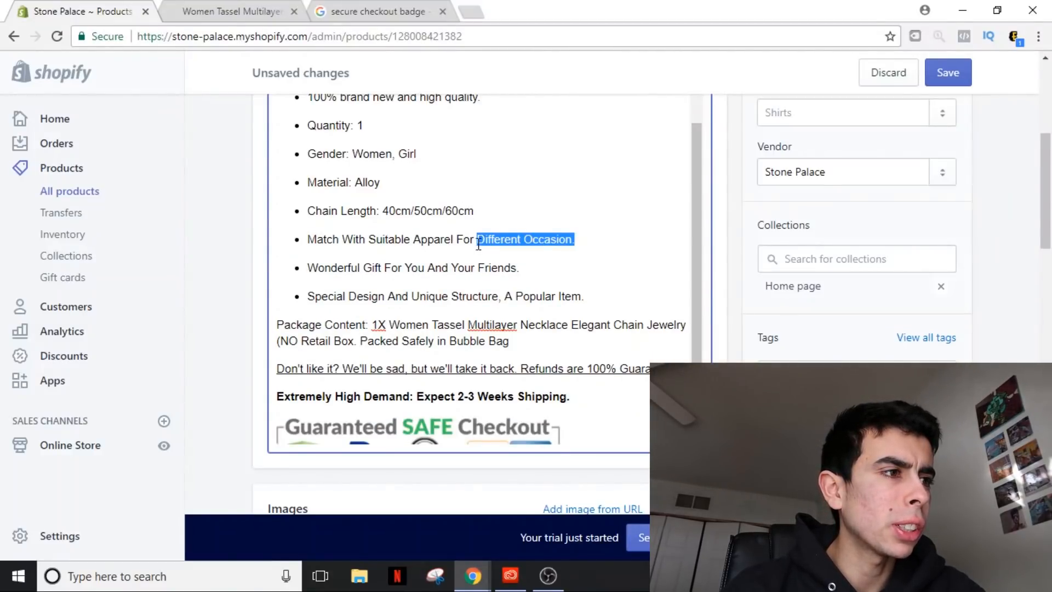
{"action": "left_click", "coordinate": [592, 239]}
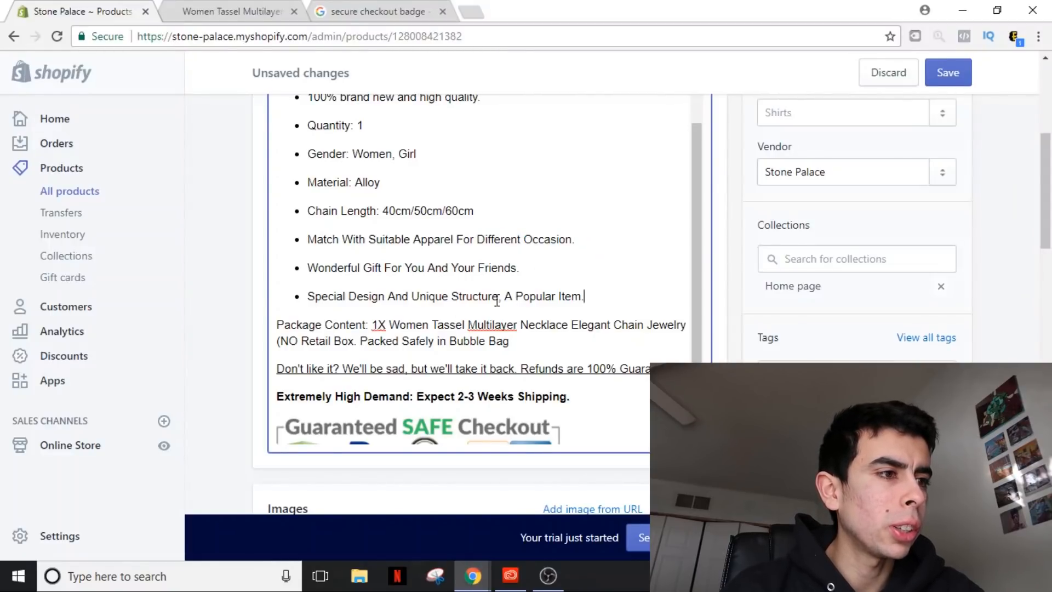
{"action": "scroll", "coordinate": [582, 291], "scroll_direction": "up", "scroll_amount": 1}
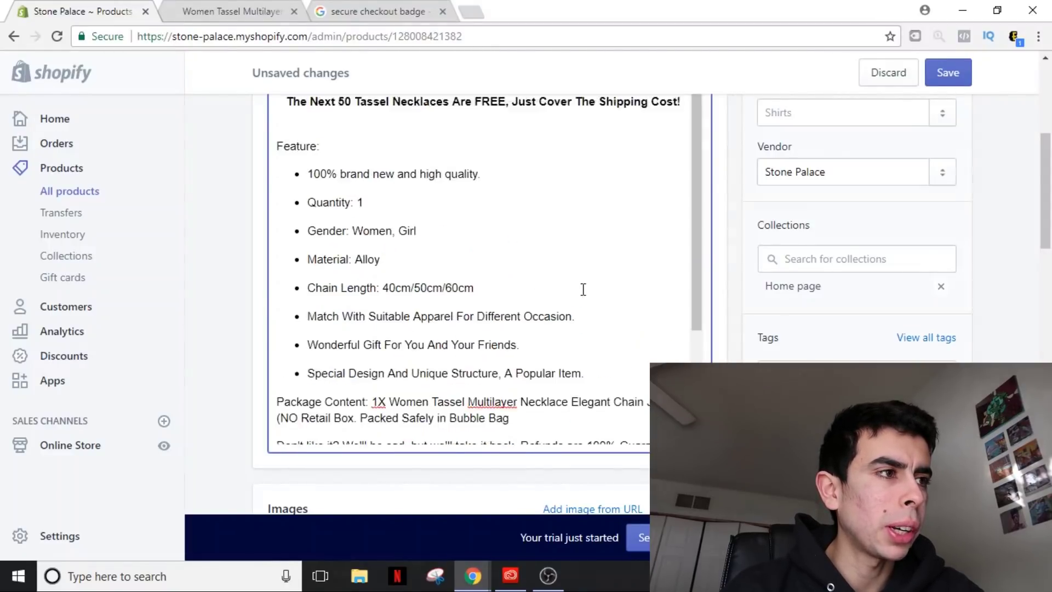
- Change the last bullet's 'Popular Item.' to read 'A Hot Item!'
{"action": "left_click", "coordinate": [556, 372]}
{"action": "key", "text": "BackSpace"}
{"action": "key", "text": "BackSpace"}
{"action": "key", "text": "BackSpace"}
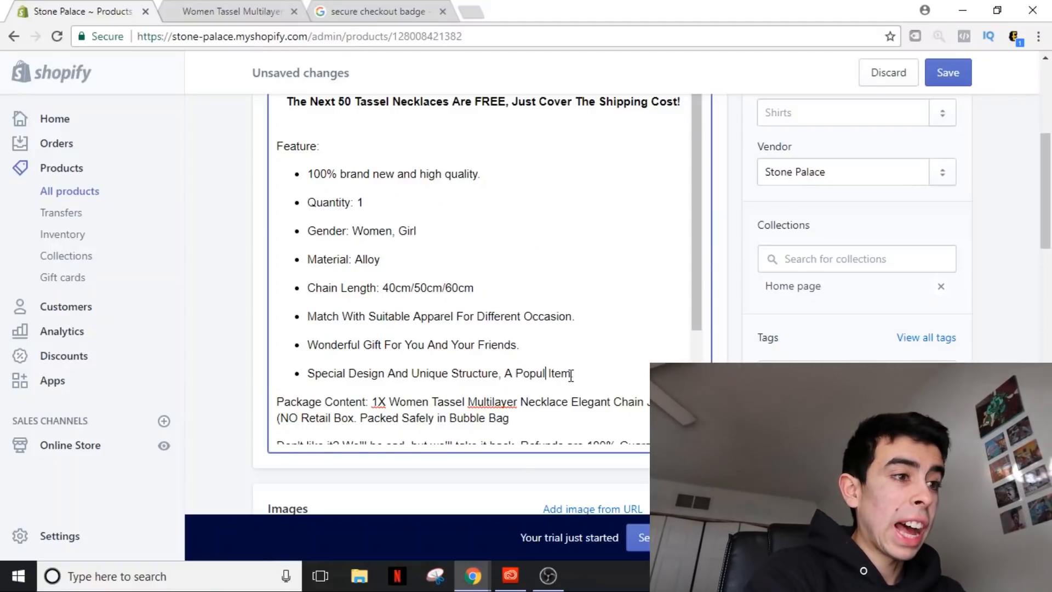
{"action": "key", "text": "BackSpace"}
{"action": "key", "text": "BackSpace"}
{"action": "type", "text": "Hot"}
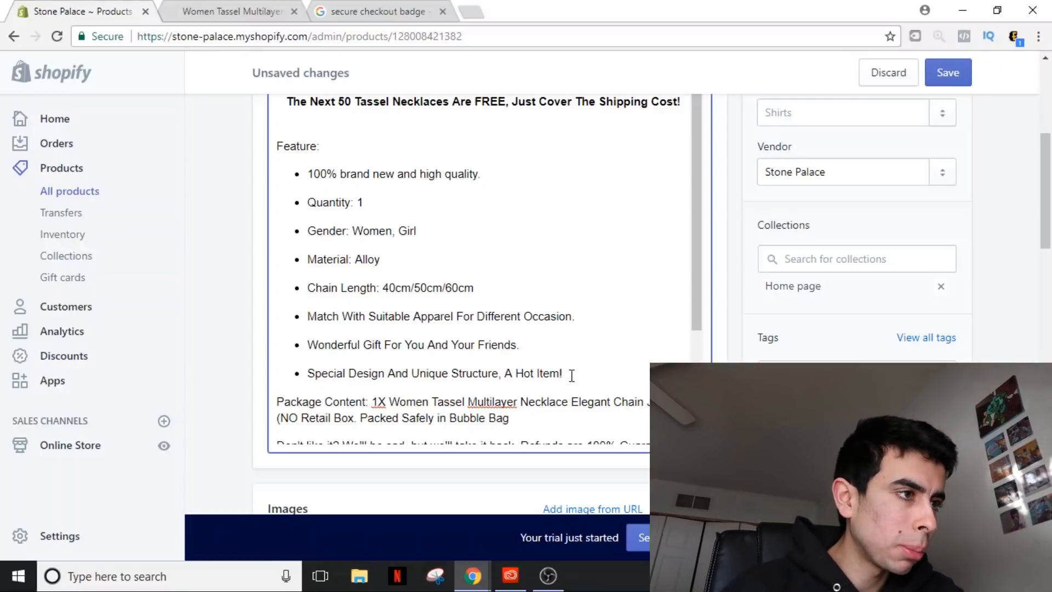
{"action": "key", "text": "BackSpace"}
{"action": "type", "text": "!"}
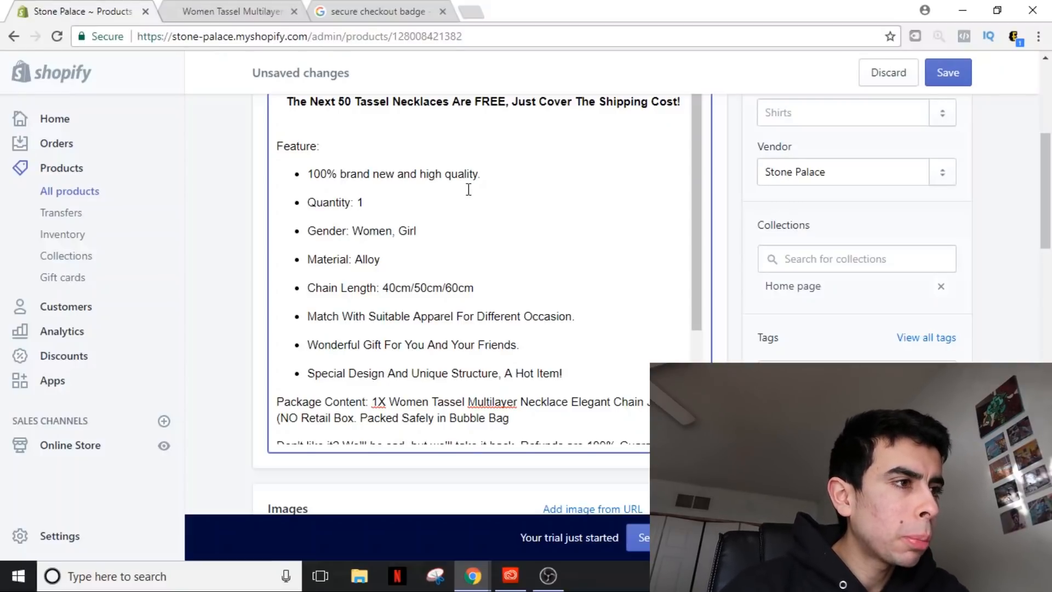
{"action": "scroll", "coordinate": [478, 182], "scroll_direction": "up", "scroll_amount": 1}
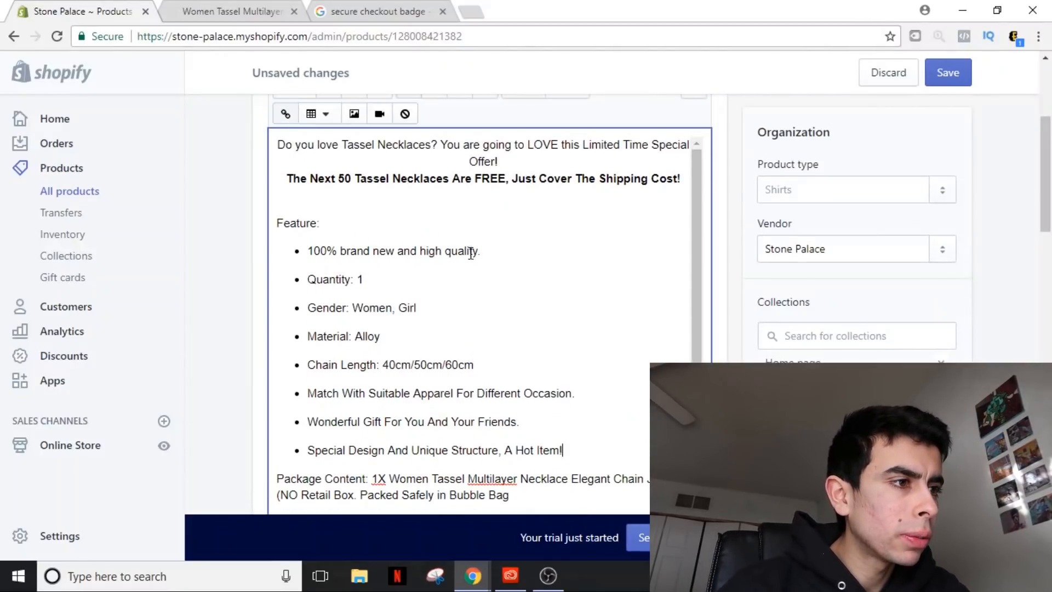
- Delete the Quantity: 1 and Gender: Women, Girl bullets
{"action": "left_click_drag", "start_coordinate": [365, 279], "coordinate": [287, 280]}
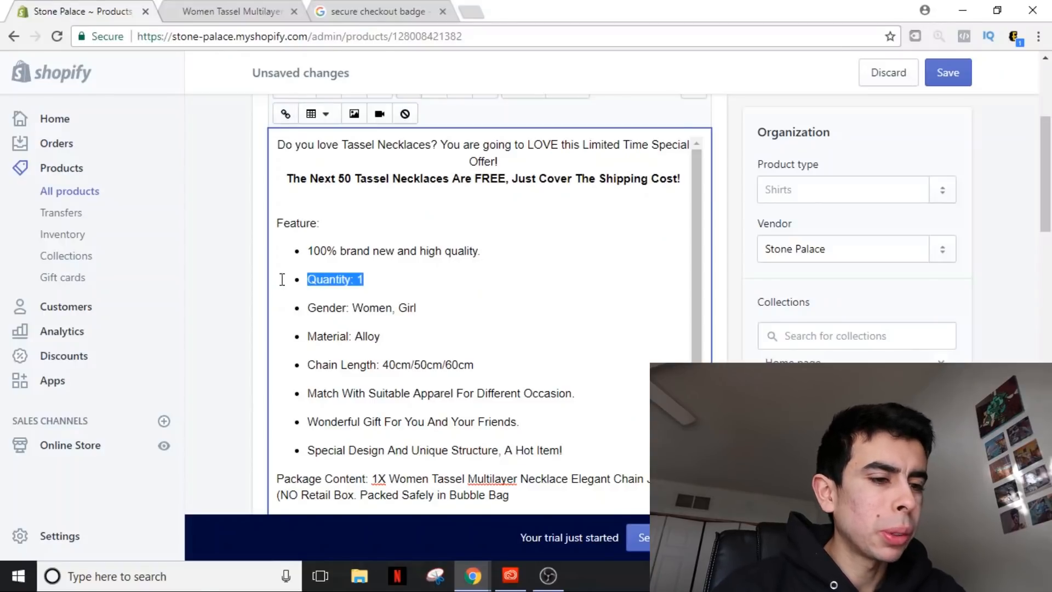
{"action": "key", "text": "BackSpace"}
{"action": "key", "text": "BackSpace"}
{"action": "left_click_drag", "start_coordinate": [426, 280], "coordinate": [287, 279]}
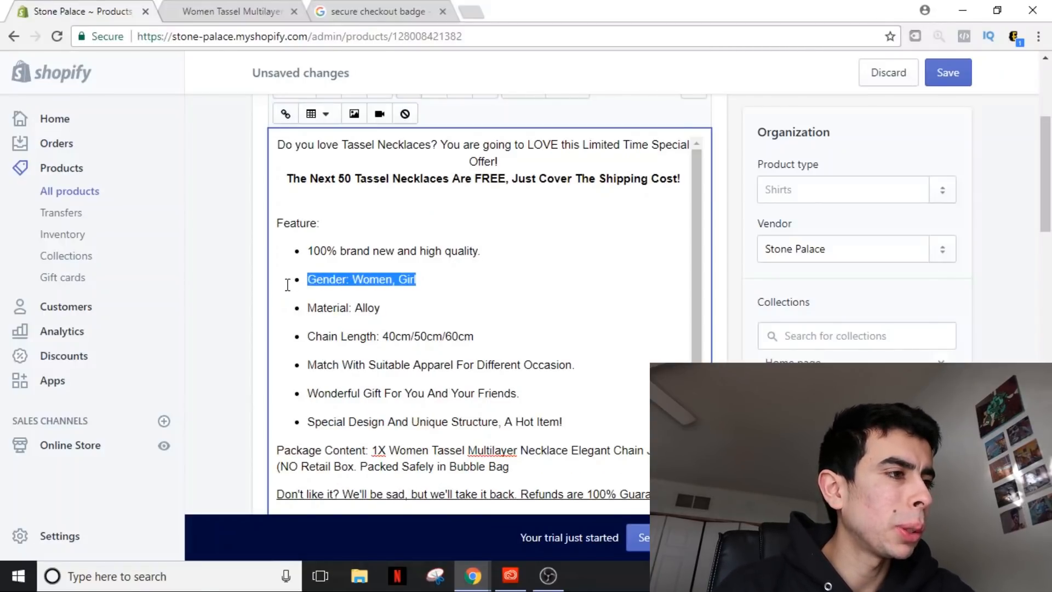
{"action": "key", "text": "BackSpace"}
{"action": "key", "text": "BackSpace"}
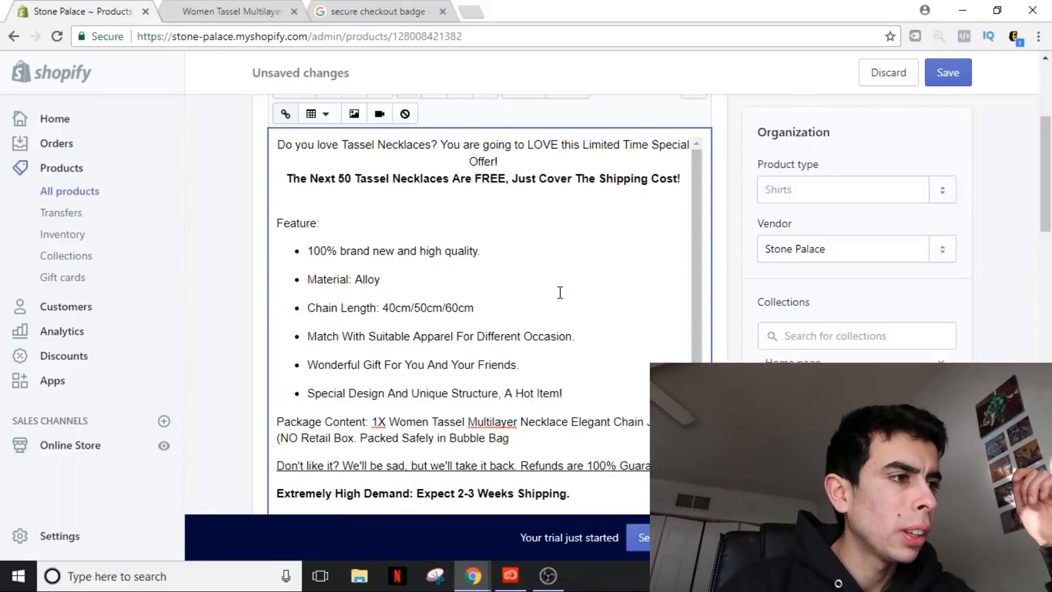
{"action": "scroll", "coordinate": [448, 298], "scroll_direction": "down", "scroll_amount": 2}
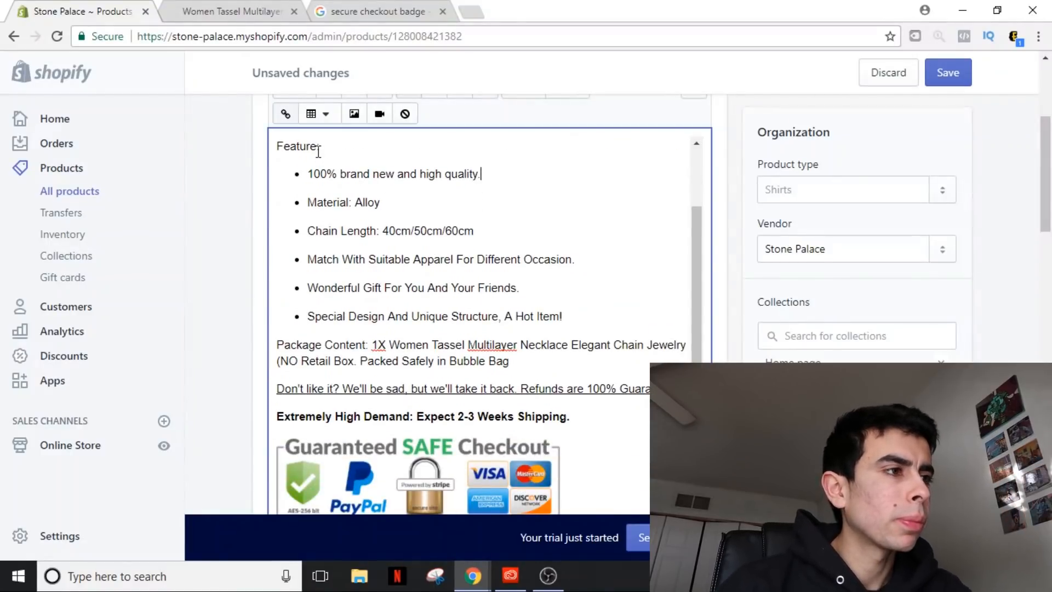
{"action": "left_click_drag", "start_coordinate": [320, 144], "coordinate": [270, 146]}
{"action": "scroll", "coordinate": [270, 147], "scroll_direction": "up", "scroll_amount": 1}
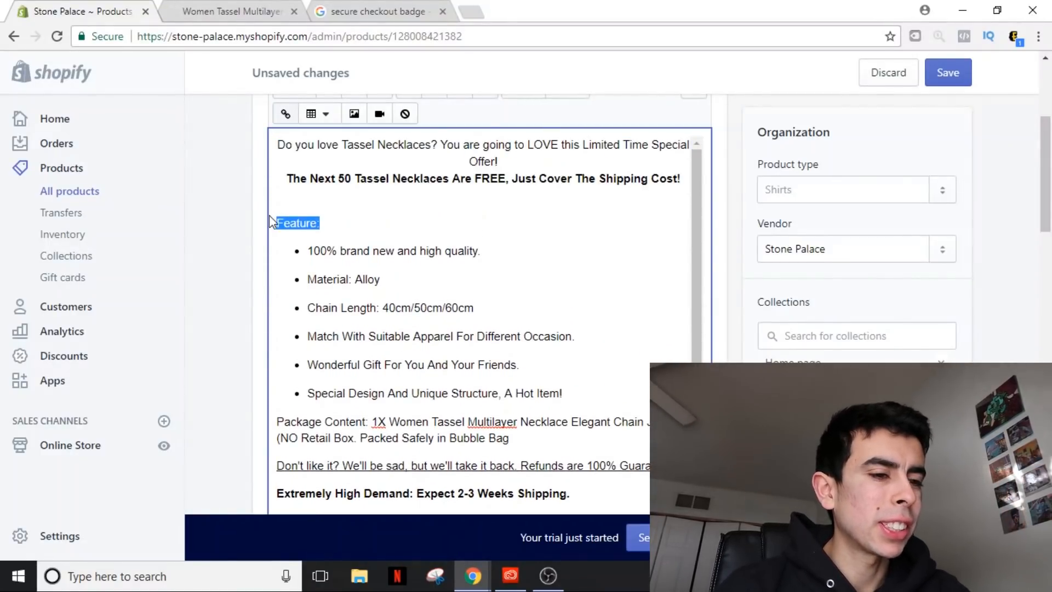
- Remove the Feature: label and make the '100% brand new' line a bullet
{"action": "key", "text": "Delete"}
{"action": "key", "text": "Delete"}
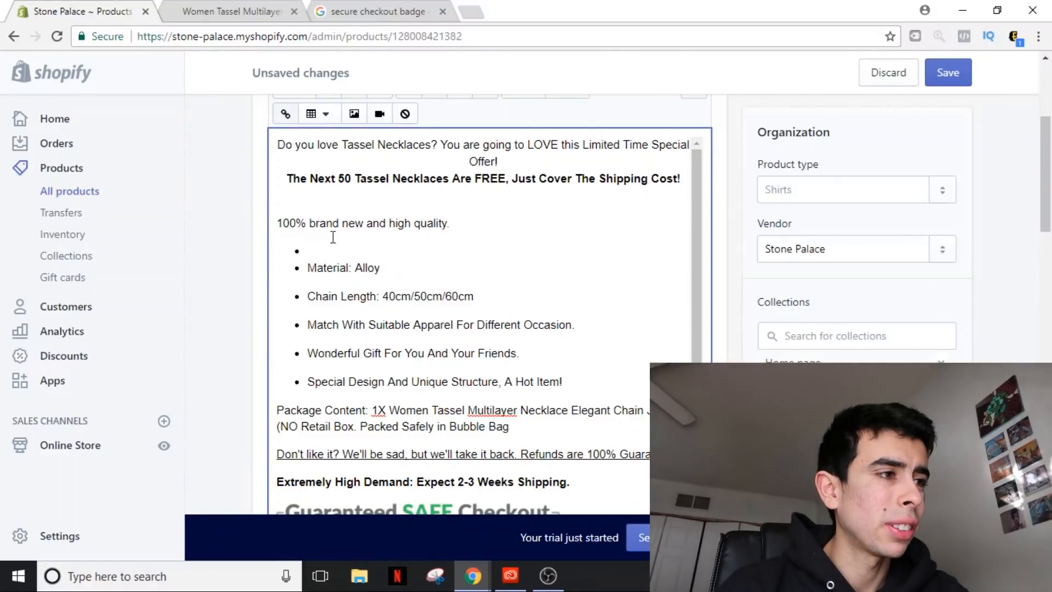
{"action": "key", "text": "Return"}
{"action": "key", "text": "BackSpace"}
{"action": "key", "text": "BackSpace"}
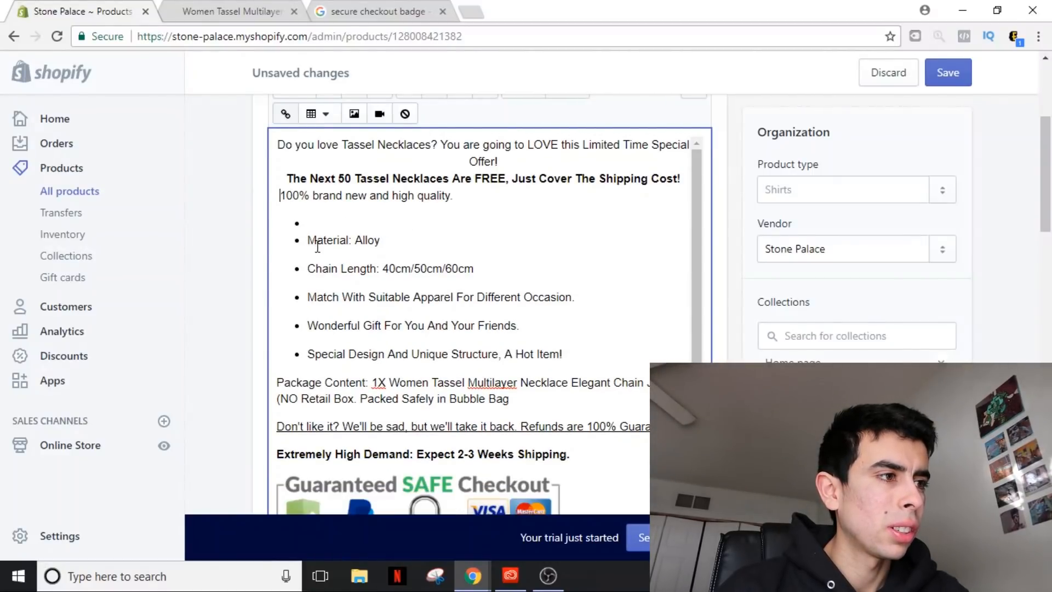
{"action": "key", "text": "Return"}
{"action": "scroll", "coordinate": [368, 136], "scroll_direction": "up", "scroll_amount": 1}
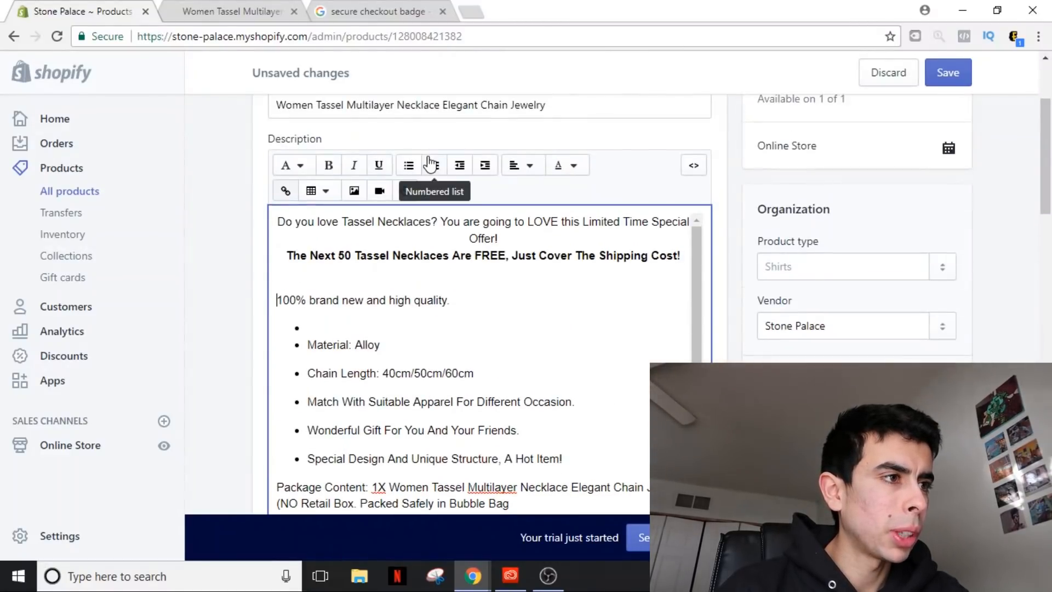
{"action": "left_click", "coordinate": [409, 167]}
- Close the gaps around the Match With and Chain Length bullets
{"action": "key", "text": "Delete"}
{"action": "key", "text": "Delete"}
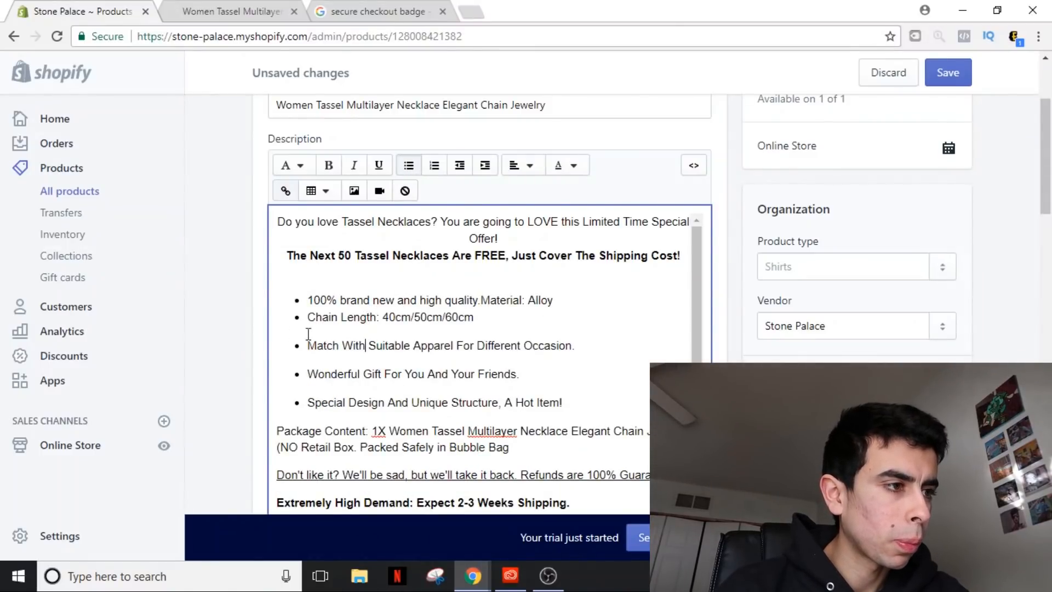
{"action": "key", "text": "BackSpace"}
{"action": "key", "text": "BackSpace"}
{"action": "key", "text": "Return"}
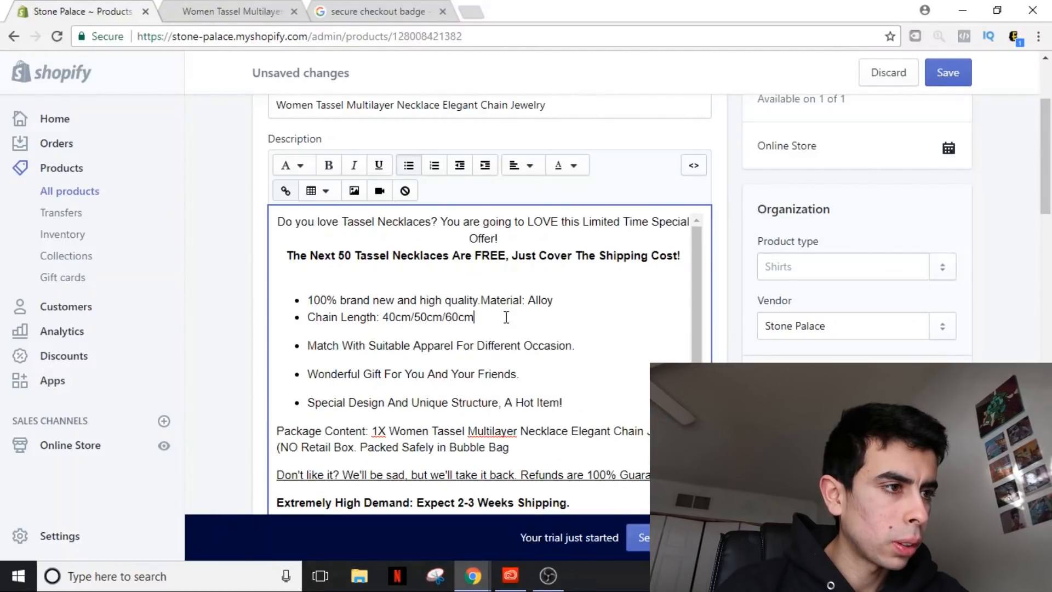
{"action": "key", "text": "Return"}
{"action": "key", "text": "BackSpace"}
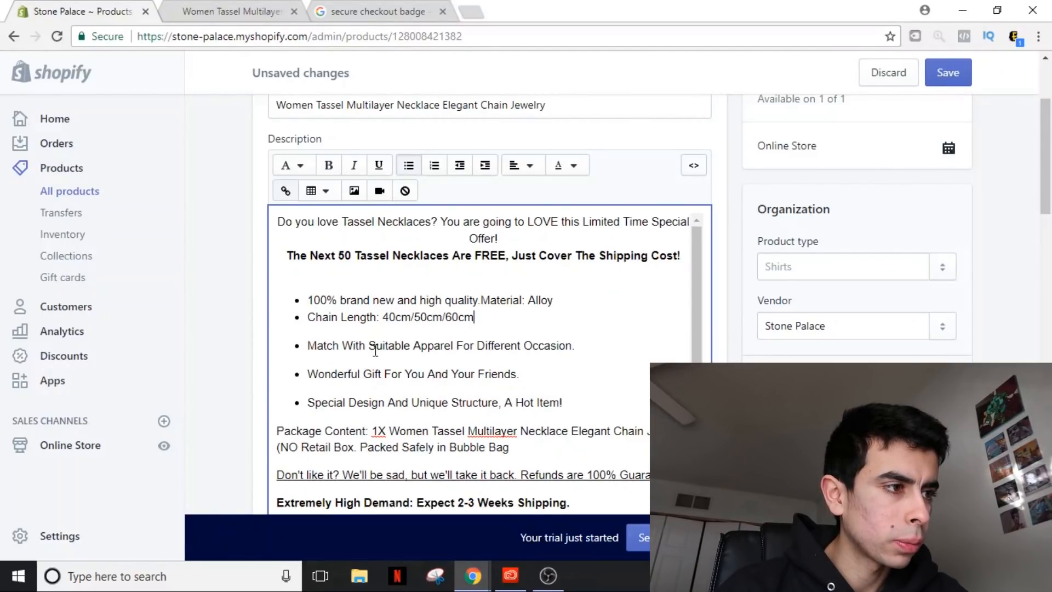
{"action": "key", "text": "BackSpace"}
{"action": "key", "text": "Return"}
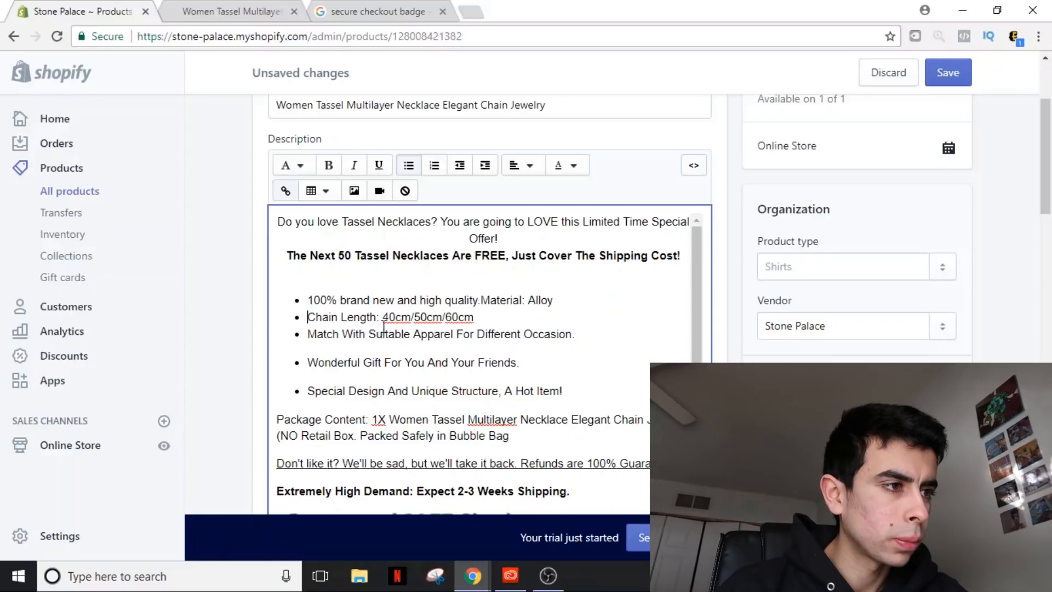
- Tighten the Wonderful Gift and Special Design bullets into the compact five-point list
{"action": "left_click", "coordinate": [308, 362]}
{"action": "key", "text": "BackSpace"}
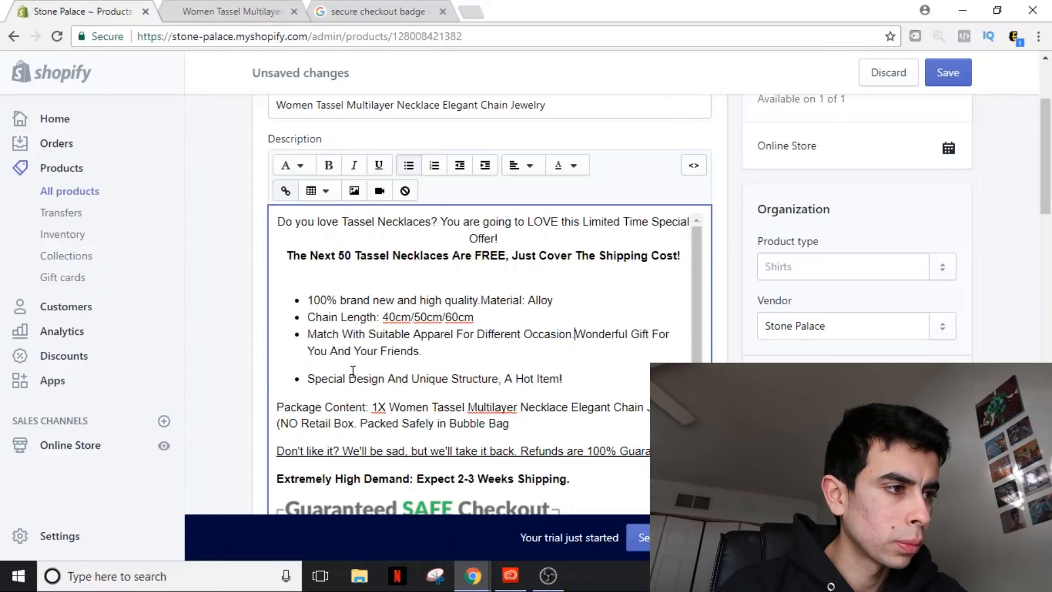
{"action": "key", "text": "Return"}
{"action": "key", "text": "BackSpace"}
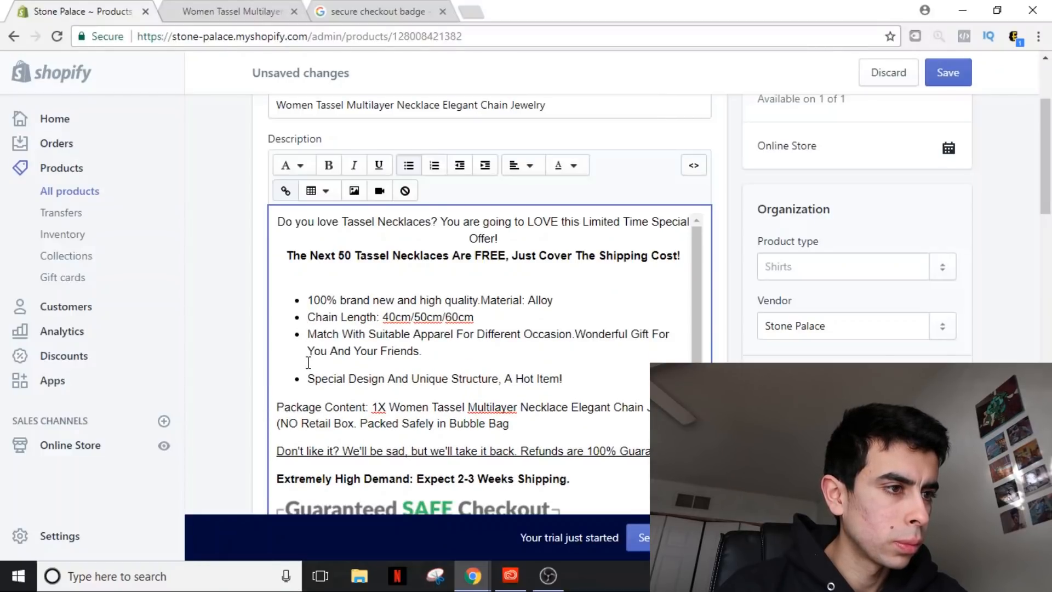
{"action": "key", "text": "Return"}
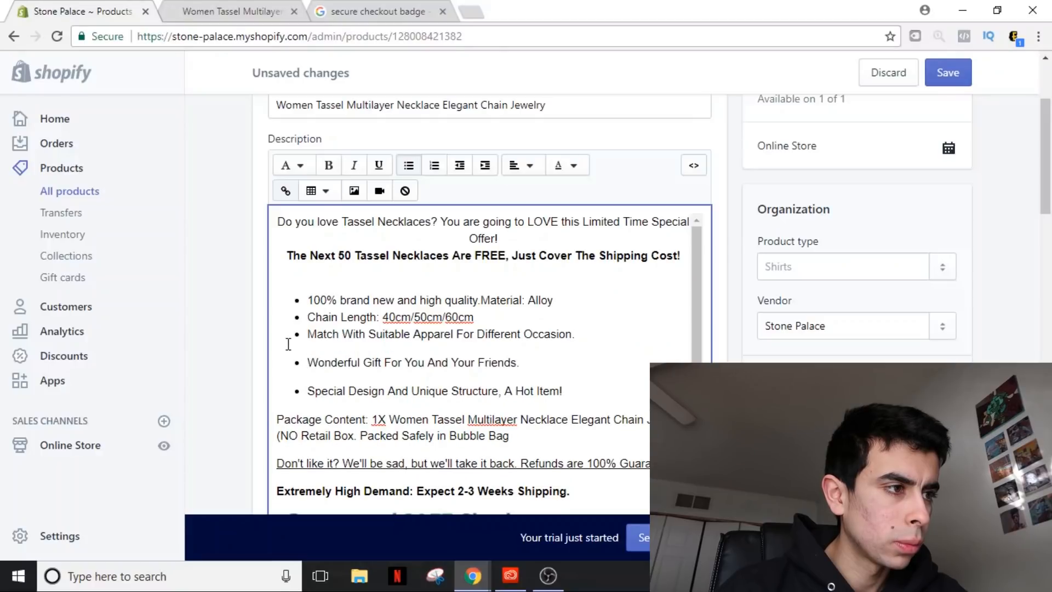
{"action": "key", "text": "BackSpace"}
{"action": "key", "text": "Return"}
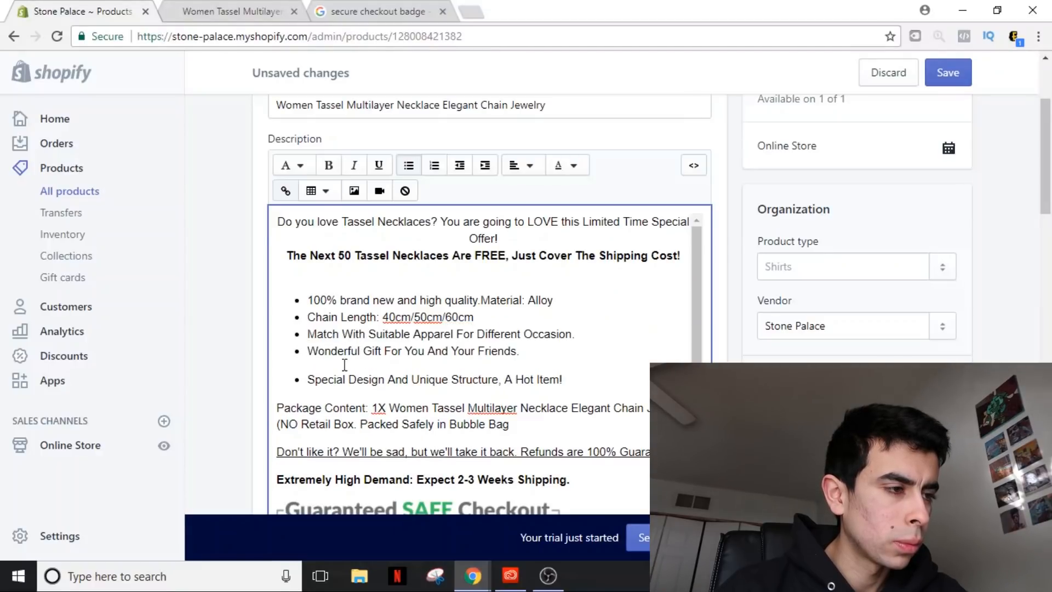
{"action": "key", "text": "BackSpace"}
{"action": "key", "text": "Return"}
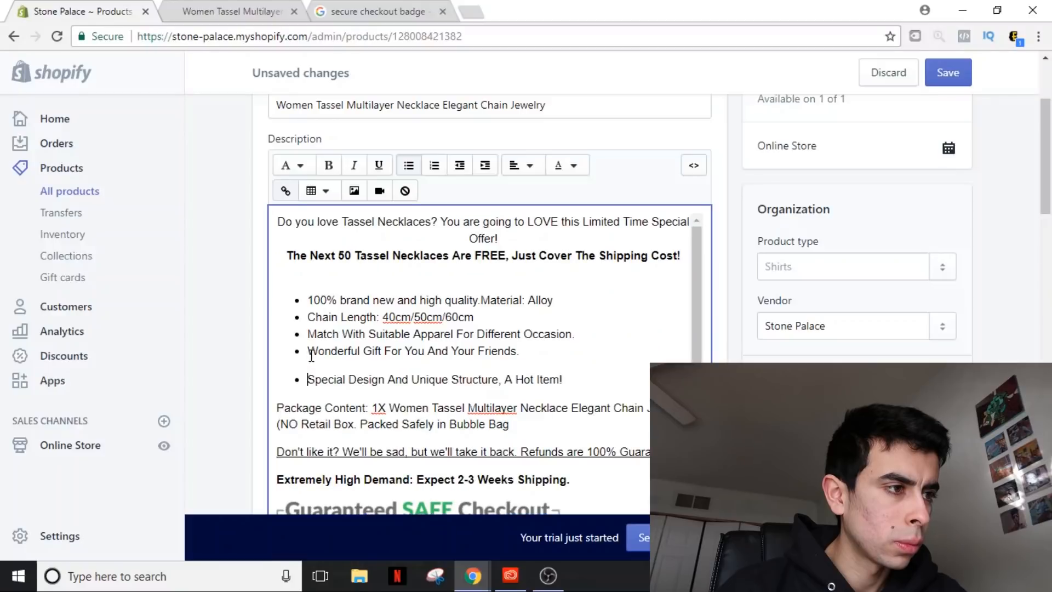
{"action": "key", "text": "BackSpace"}
{"action": "key", "text": "Return"}
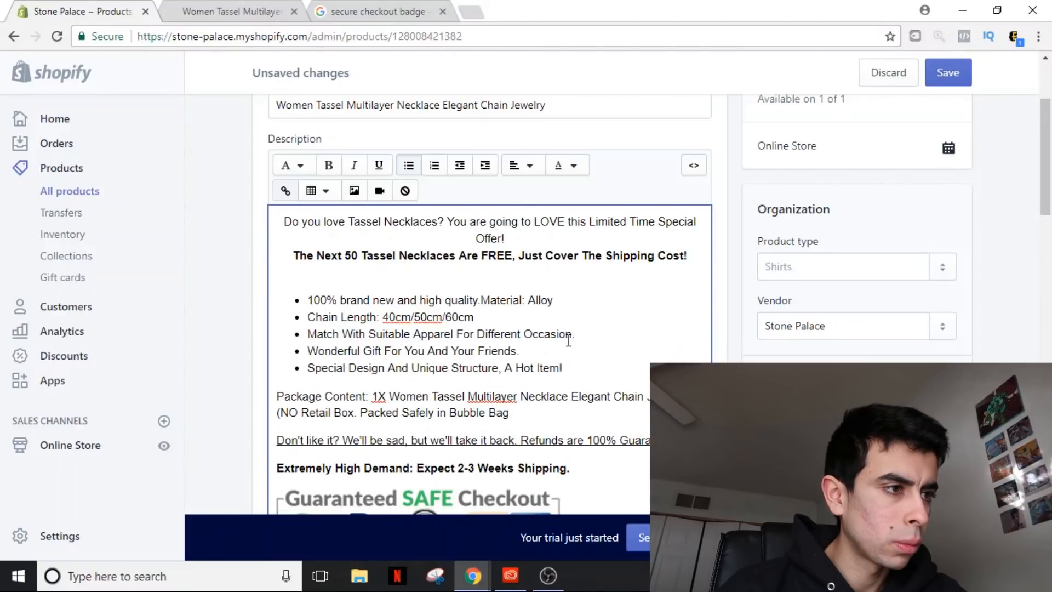
{"action": "scroll", "coordinate": [569, 341], "scroll_direction": "down", "scroll_amount": 2}
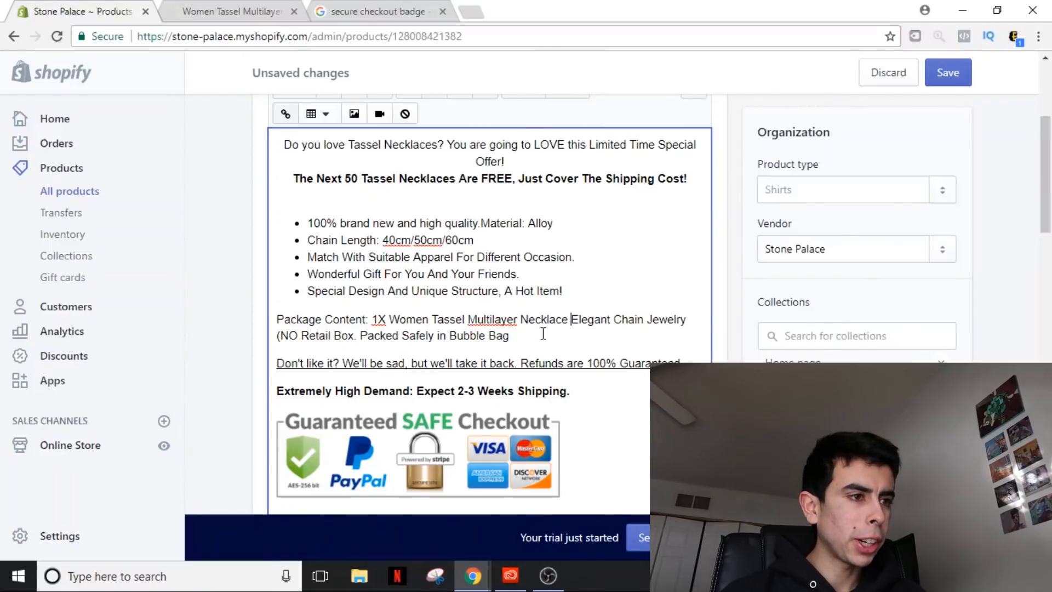
- Delete the Package Content line and its no-retail-box note, leaving the cursor after 'A Hot Item!'
{"action": "left_click", "coordinate": [387, 318]}
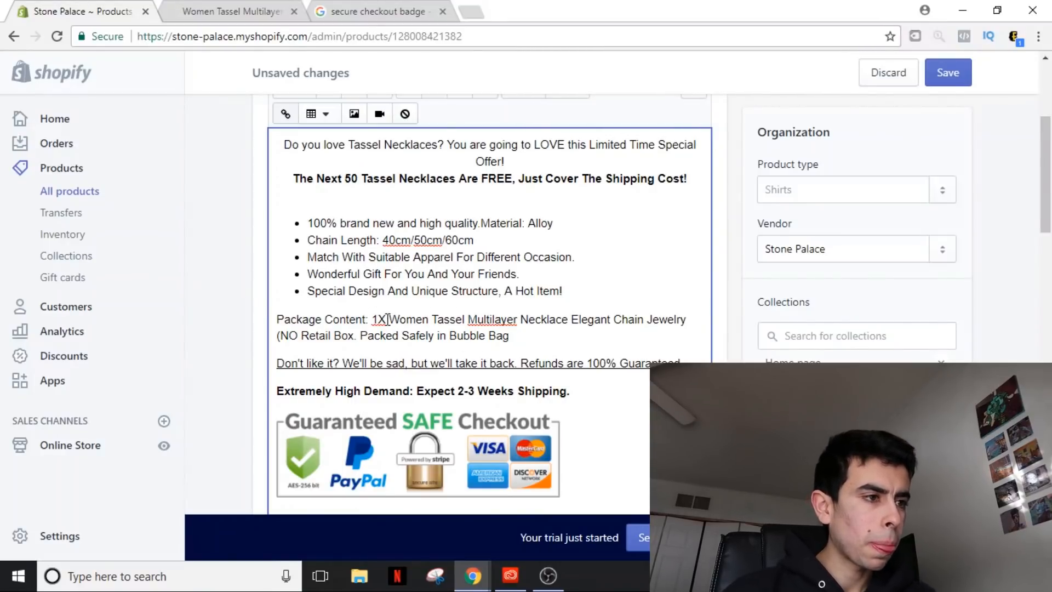
{"action": "key", "text": "BackSpace"}
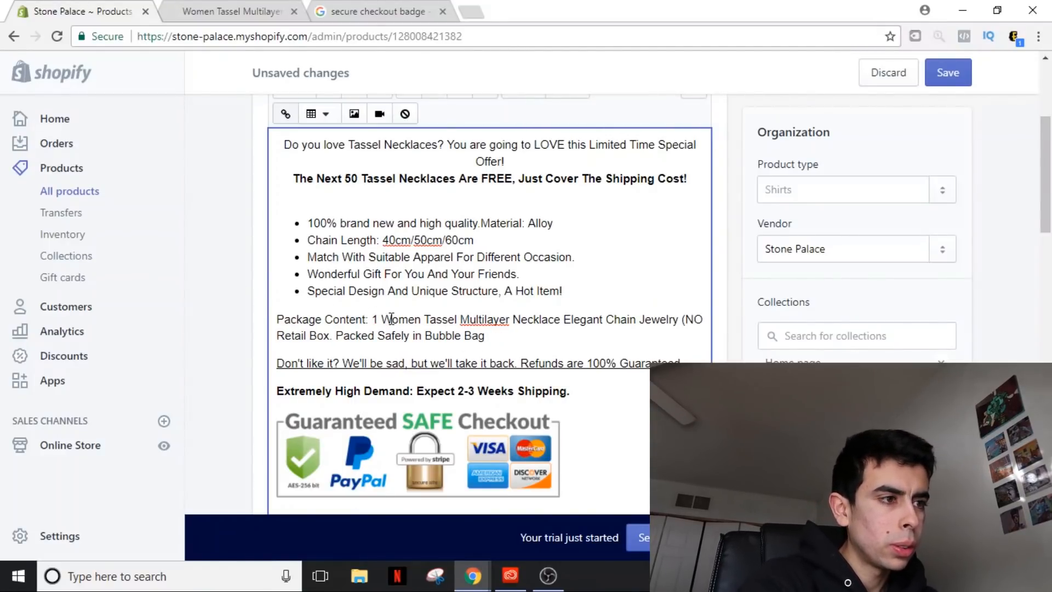
{"action": "type", "text": "x"}
{"action": "key", "text": "BackSpace"}
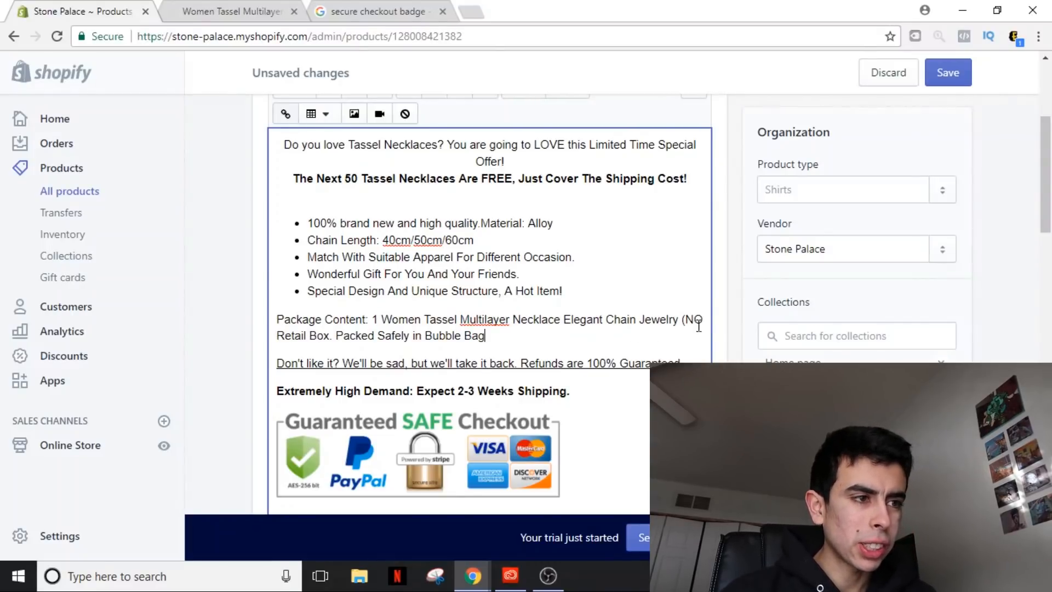
{"action": "left_click_drag", "start_coordinate": [487, 335], "coordinate": [680, 319]}
{"action": "key", "text": "BackSpace"}
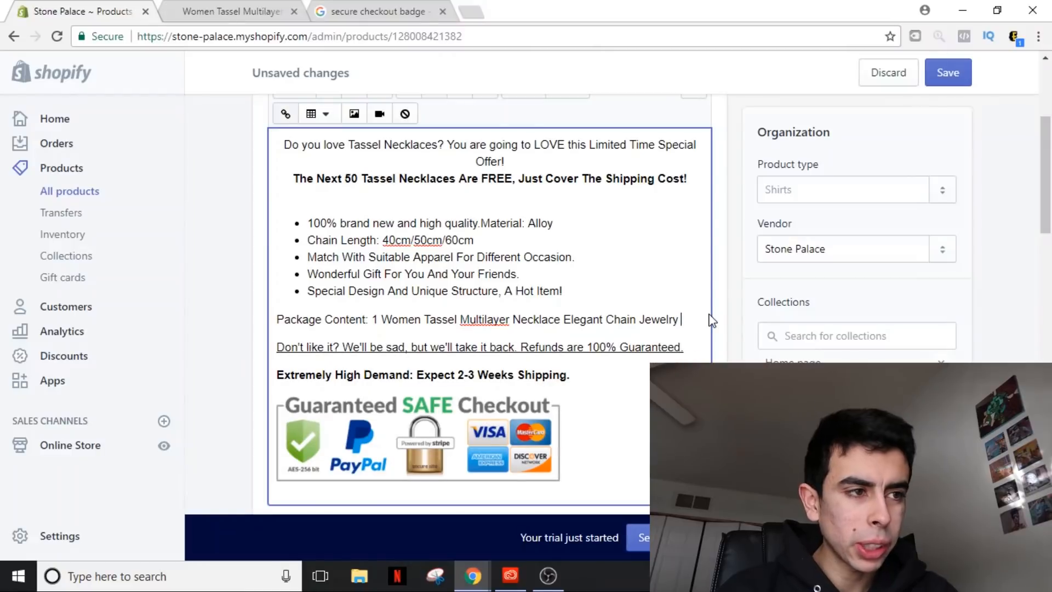
{"action": "left_click_drag", "start_coordinate": [679, 319], "coordinate": [276, 319]}
{"action": "key", "text": "BackSpace"}
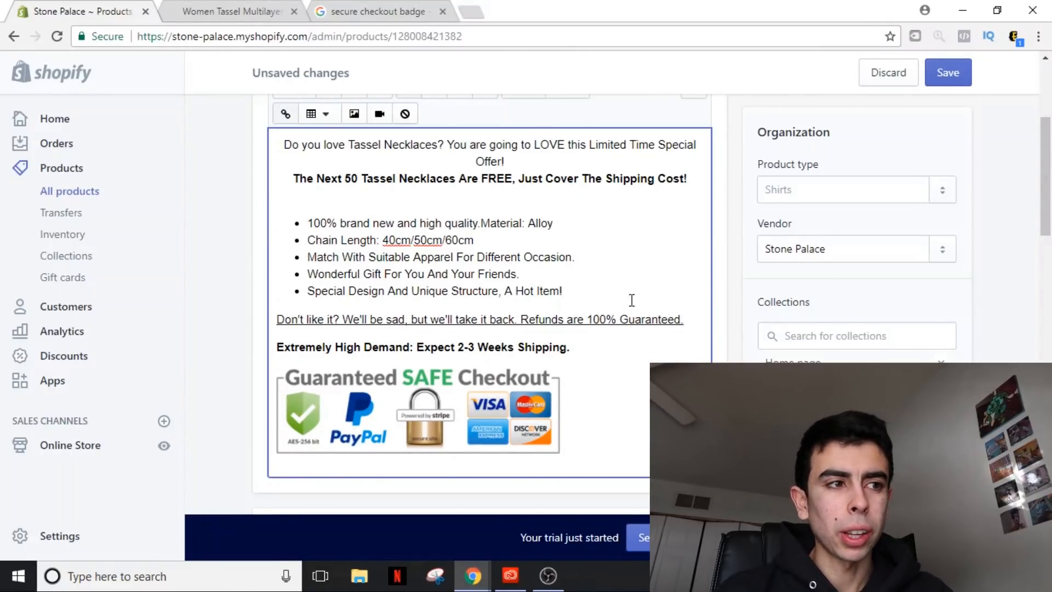
{"action": "left_click", "coordinate": [632, 300]}
- Add 'Before The Offer Is Over, Less than 50 available.' below the bullets and save the product
{"action": "key", "text": "Return"}
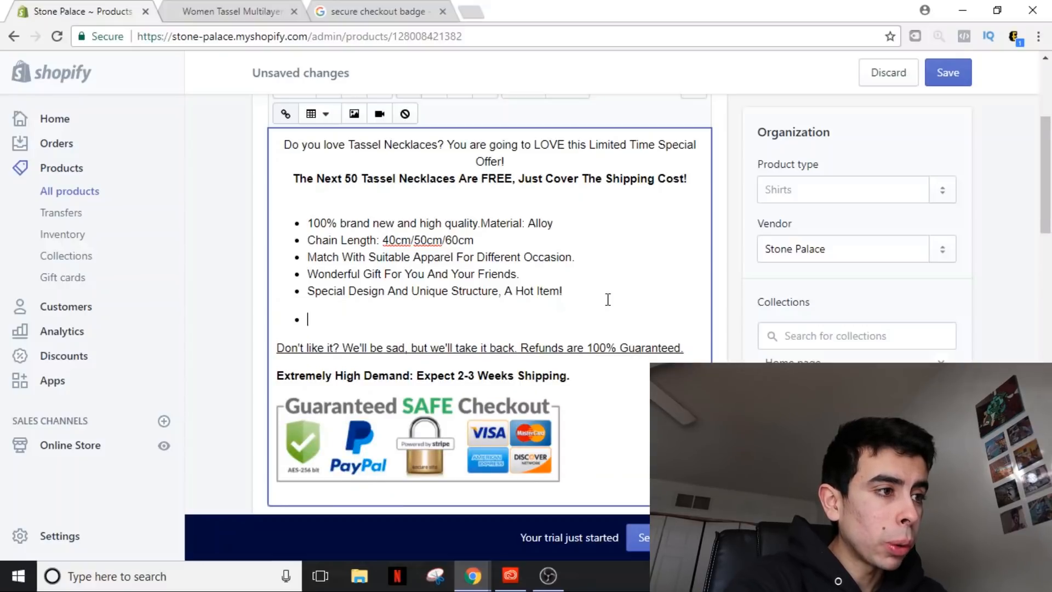
{"action": "key", "text": "Return"}
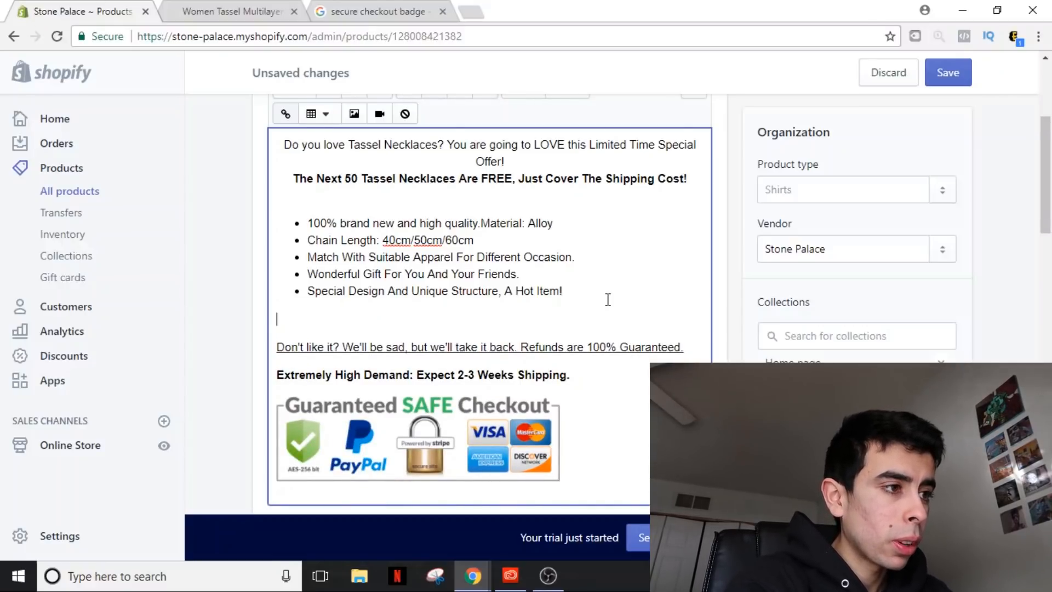
{"action": "type", "text": "Thi"}
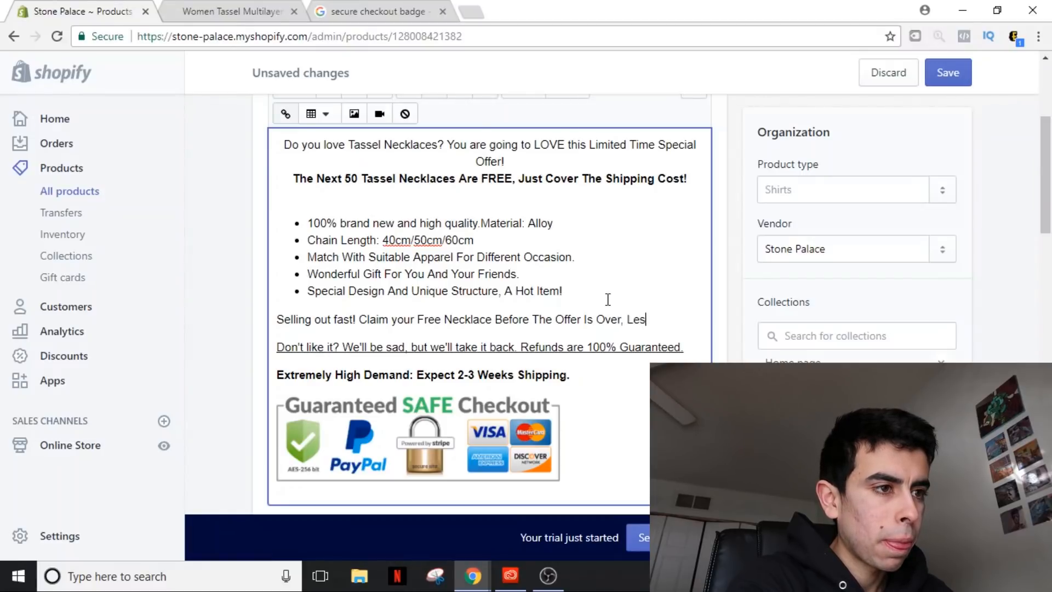
{"action": "type", "text": "an 50"}
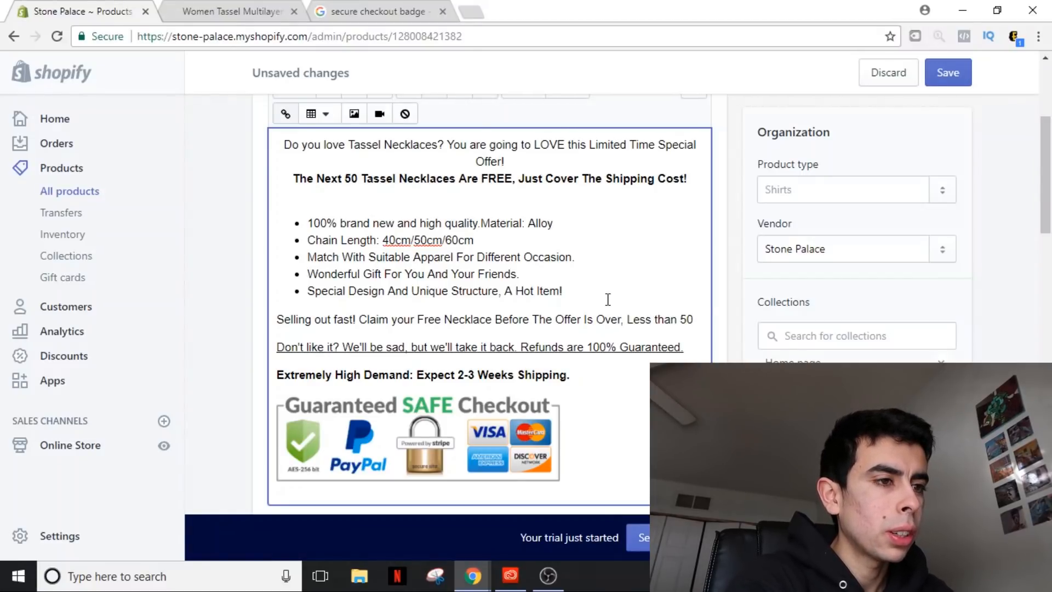
{"action": "type", "text": " available."}
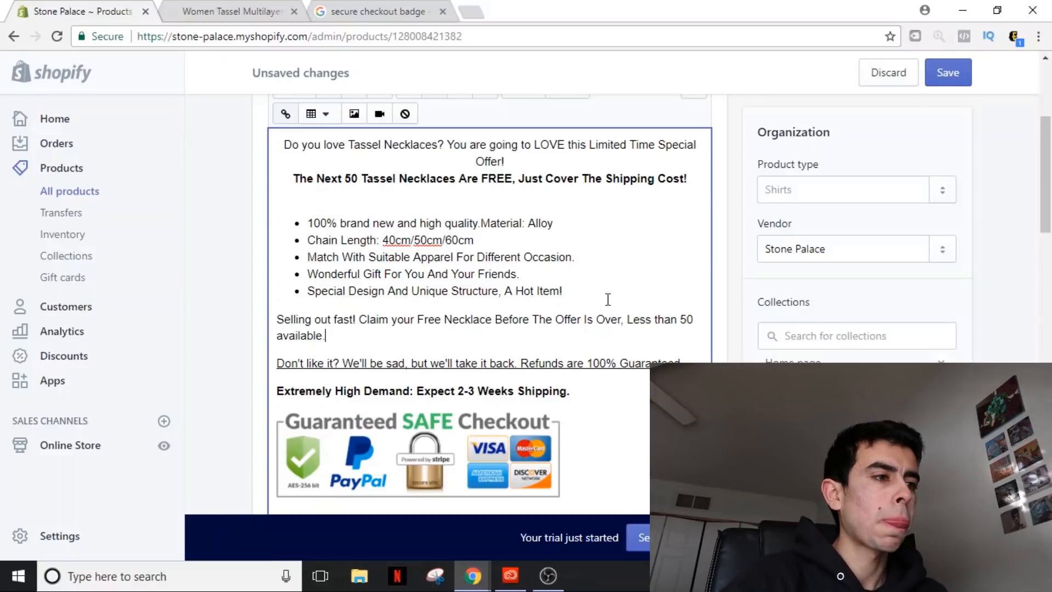
{"action": "left_click", "coordinate": [947, 73]}
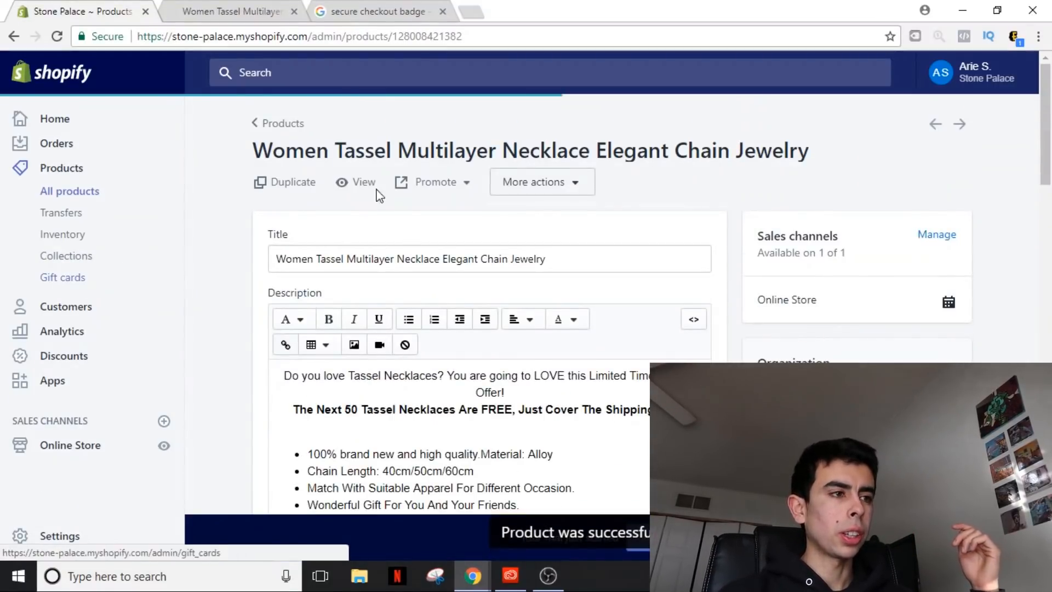
{"action": "scroll", "coordinate": [376, 192], "scroll_direction": "down", "scroll_amount": 2}
{"action": "scroll", "coordinate": [359, 179], "scroll_direction": "up", "scroll_amount": 3}
- View the live storefront necklace page and dismiss the viewer statistics popup
{"action": "left_click", "coordinate": [356, 181]}
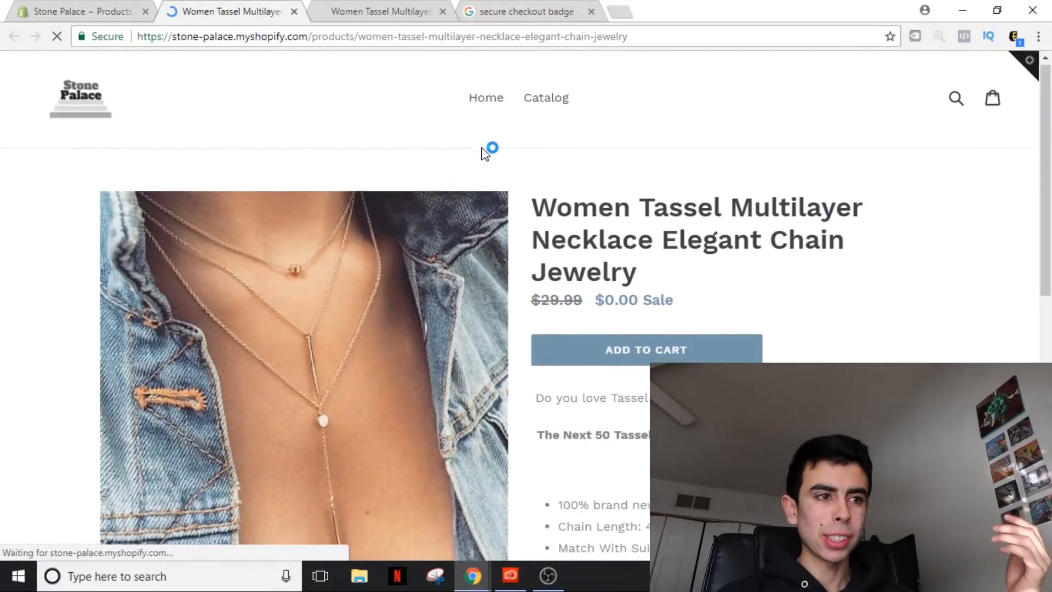
{"action": "scroll", "coordinate": [510, 154], "scroll_direction": "down", "scroll_amount": 3}
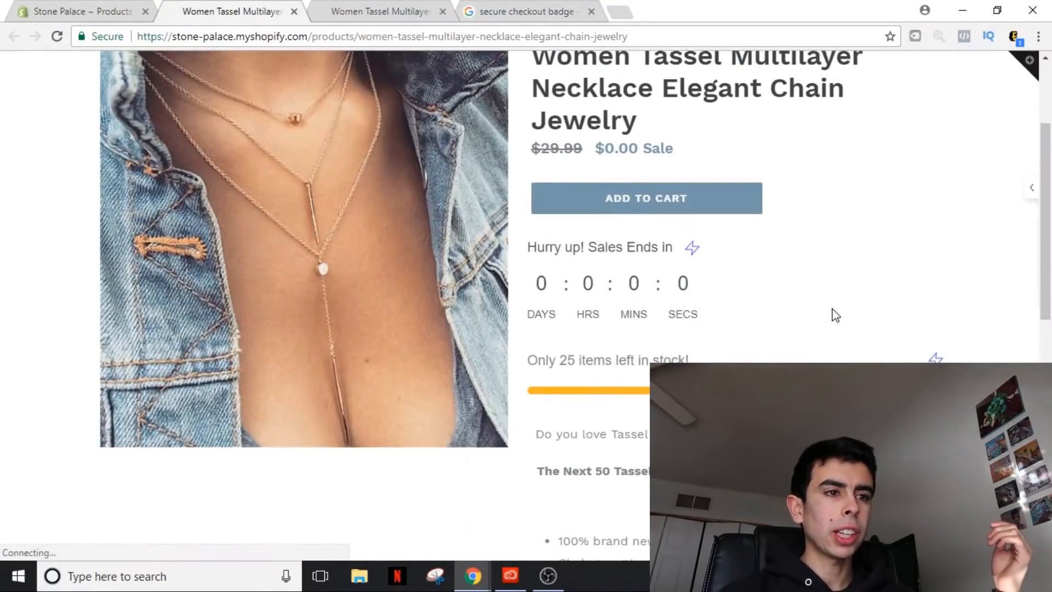
{"action": "scroll", "coordinate": [830, 312], "scroll_direction": "down", "scroll_amount": 1}
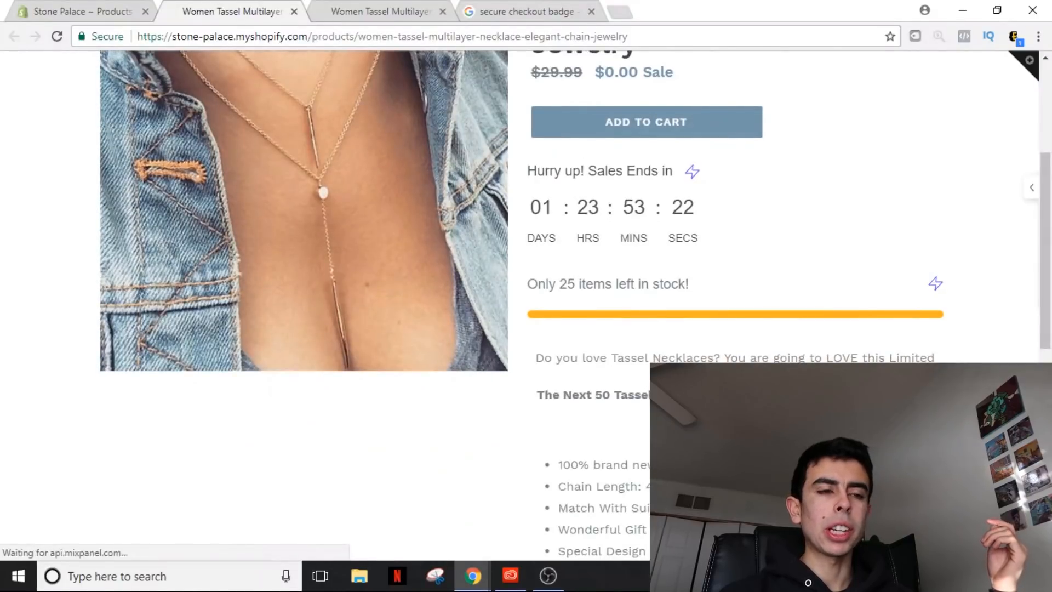
{"action": "scroll", "coordinate": [526, 247], "scroll_direction": "down", "scroll_amount": 1}
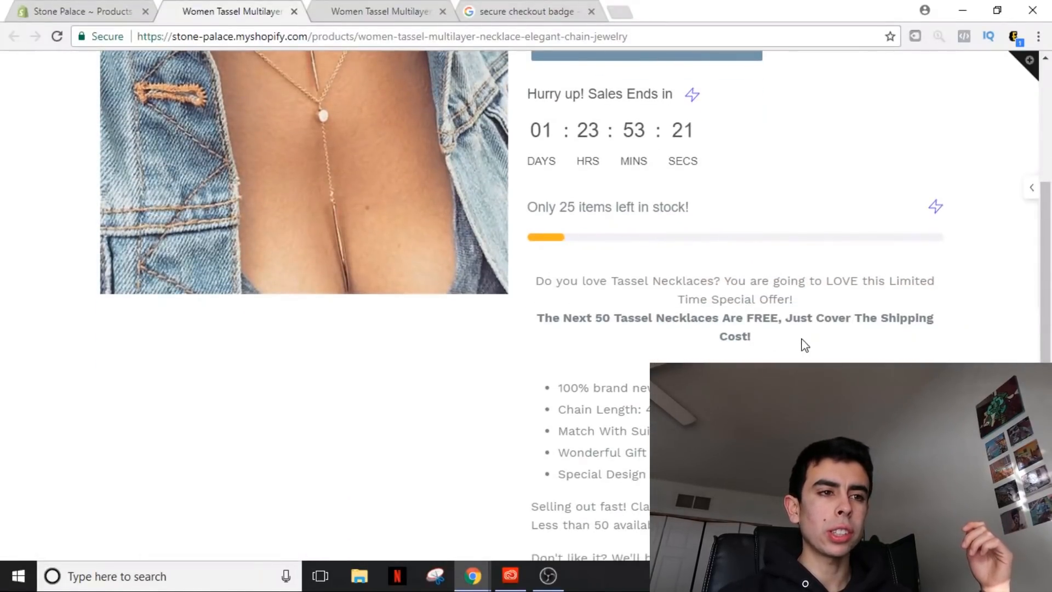
{"action": "scroll", "coordinate": [846, 342], "scroll_direction": "down", "scroll_amount": 1}
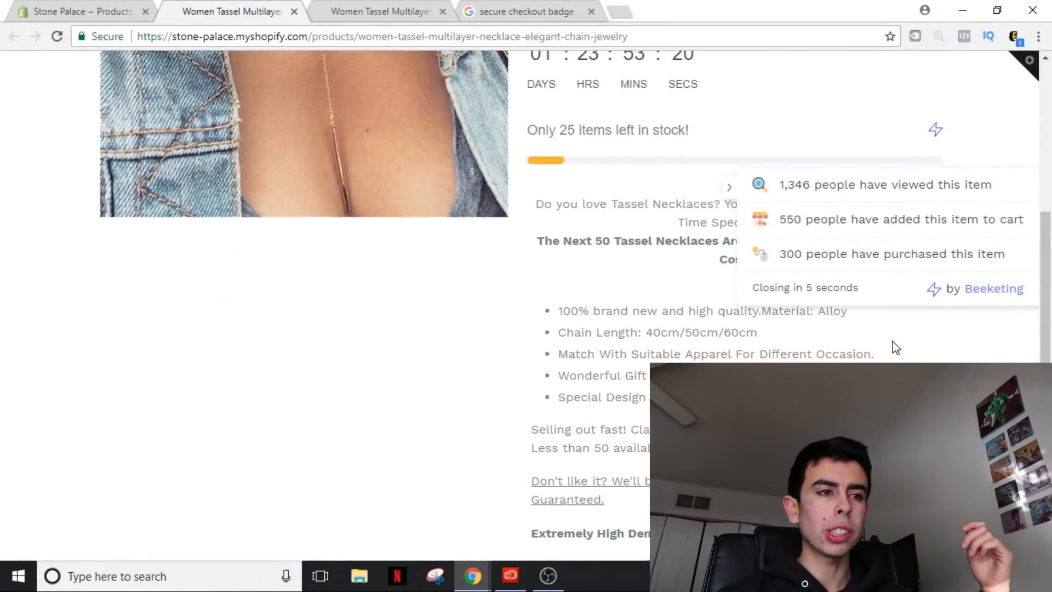
{"action": "left_click", "coordinate": [730, 190]}
{"action": "scroll", "coordinate": [689, 233], "scroll_direction": "down", "scroll_amount": 1}
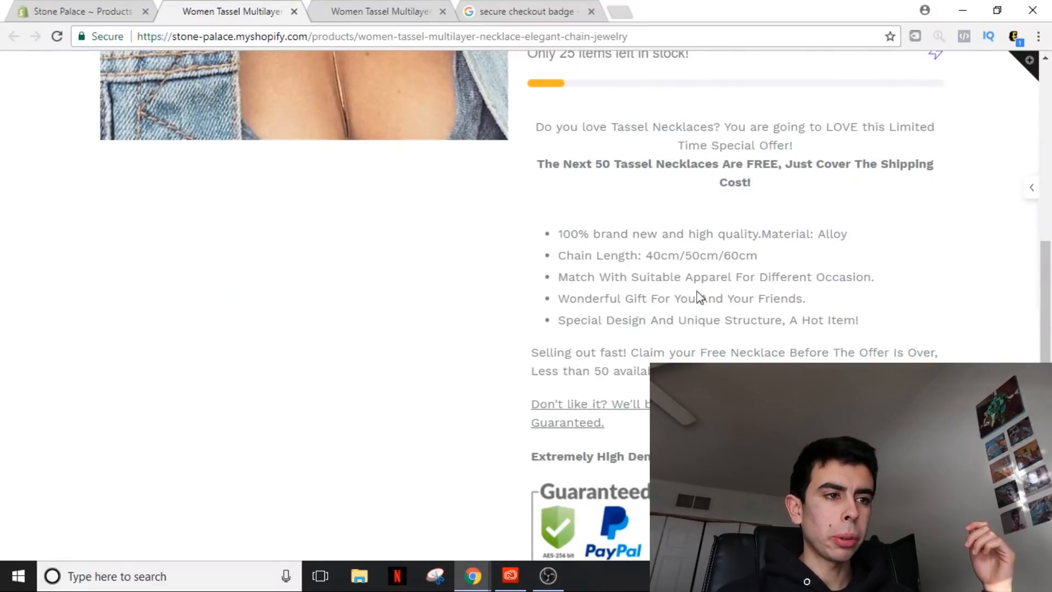
{"action": "scroll", "coordinate": [728, 303], "scroll_direction": "down", "scroll_amount": 1}
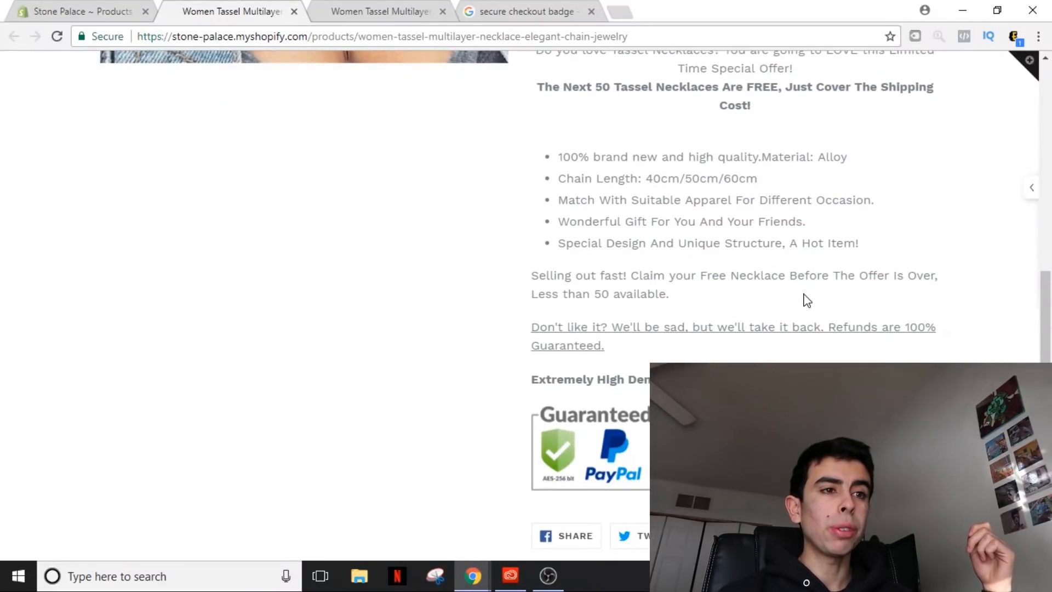
{"action": "scroll", "coordinate": [839, 324], "scroll_direction": "up", "scroll_amount": 2}
{"action": "scroll", "coordinate": [839, 324], "scroll_direction": "up", "scroll_amount": 1}
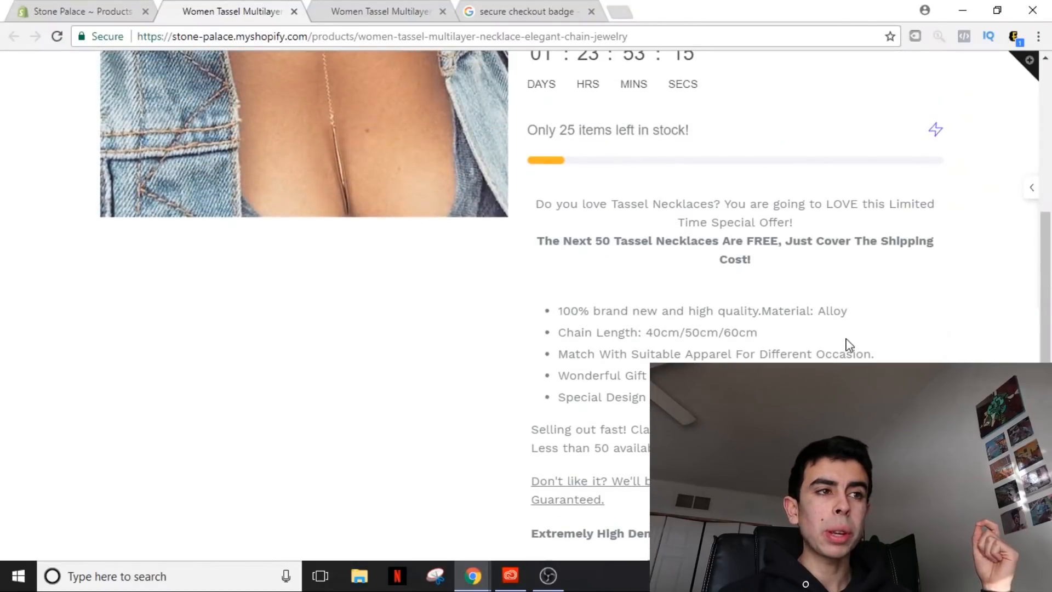
{"action": "scroll", "coordinate": [797, 349], "scroll_direction": "down", "scroll_amount": 1}
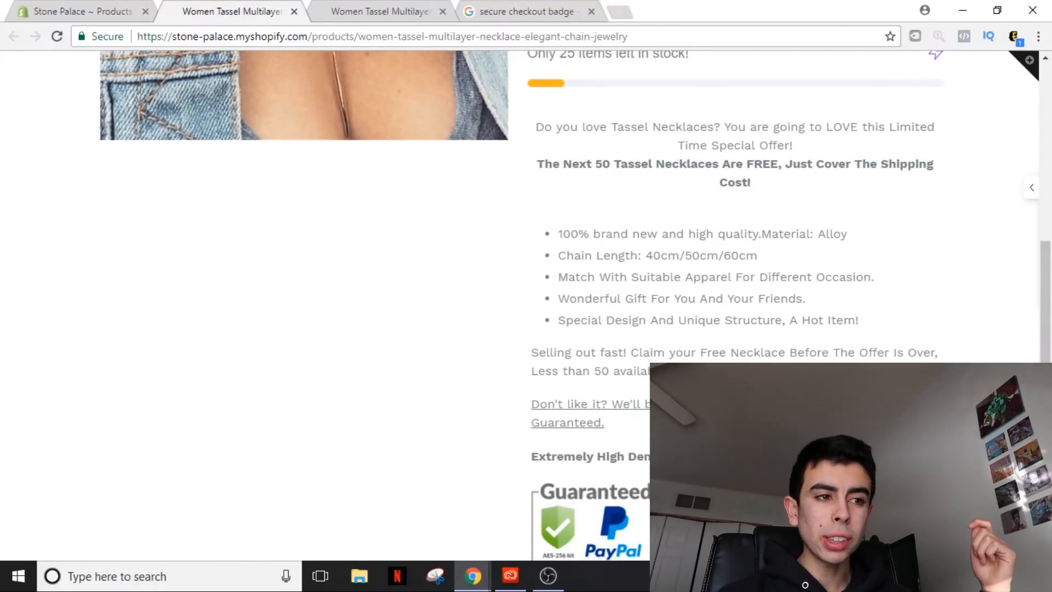
{"action": "scroll", "coordinate": [689, 362], "scroll_direction": "up", "scroll_amount": 1}
{"action": "scroll", "coordinate": [689, 362], "scroll_direction": "down", "scroll_amount": 1}
{"action": "scroll", "coordinate": [688, 361], "scroll_direction": "down", "scroll_amount": 1}
{"action": "scroll", "coordinate": [688, 362], "scroll_direction": "up", "scroll_amount": 1}
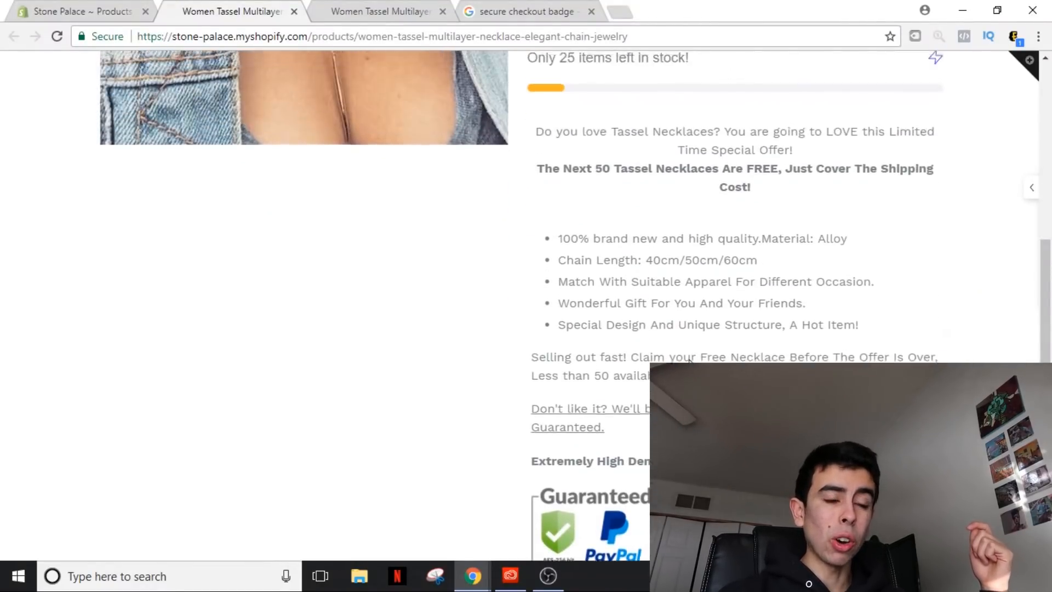
{"action": "scroll", "coordinate": [689, 361], "scroll_direction": "up", "scroll_amount": 1}
{"action": "scroll", "coordinate": [609, 173], "scroll_direction": "up", "scroll_amount": 1}
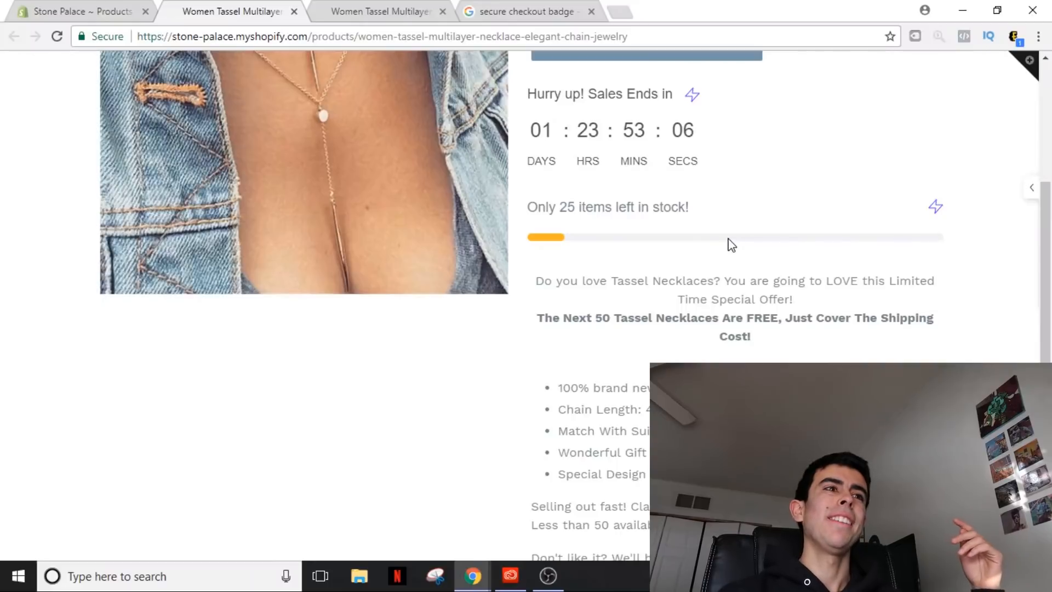
{"action": "scroll", "coordinate": [596, 238], "scroll_direction": "up", "scroll_amount": 3}
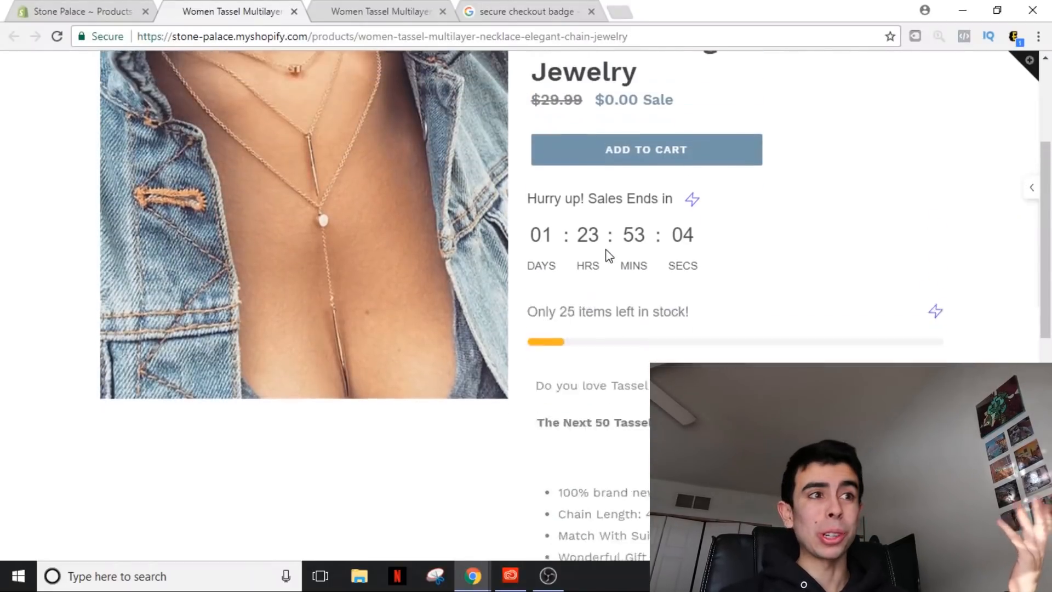
{"action": "scroll", "coordinate": [607, 252], "scroll_direction": "up", "scroll_amount": 4}
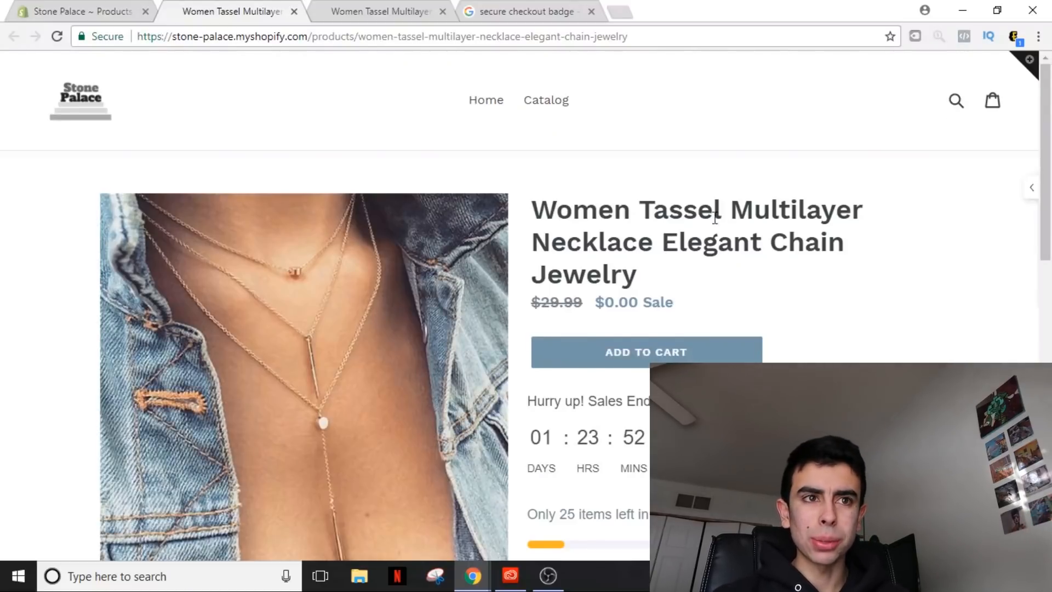
- Switch to the other storefront tab showing the older Feature-list description
{"action": "key", "text": "ctrl+Tab"}
{"action": "scroll", "coordinate": [821, 181], "scroll_direction": "down", "scroll_amount": 2}
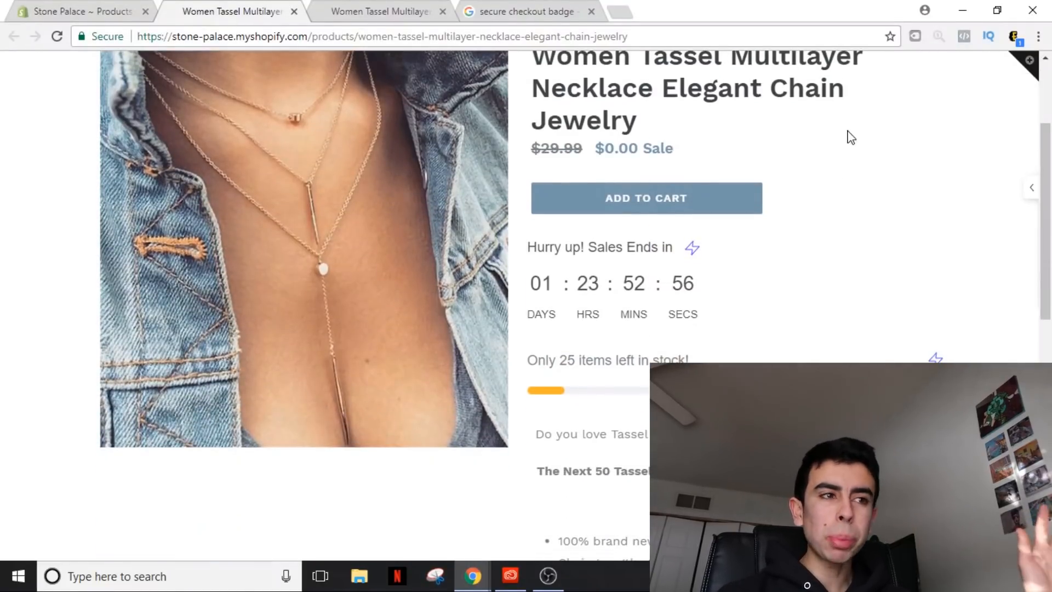
{"action": "scroll", "coordinate": [850, 138], "scroll_direction": "down", "scroll_amount": 4}
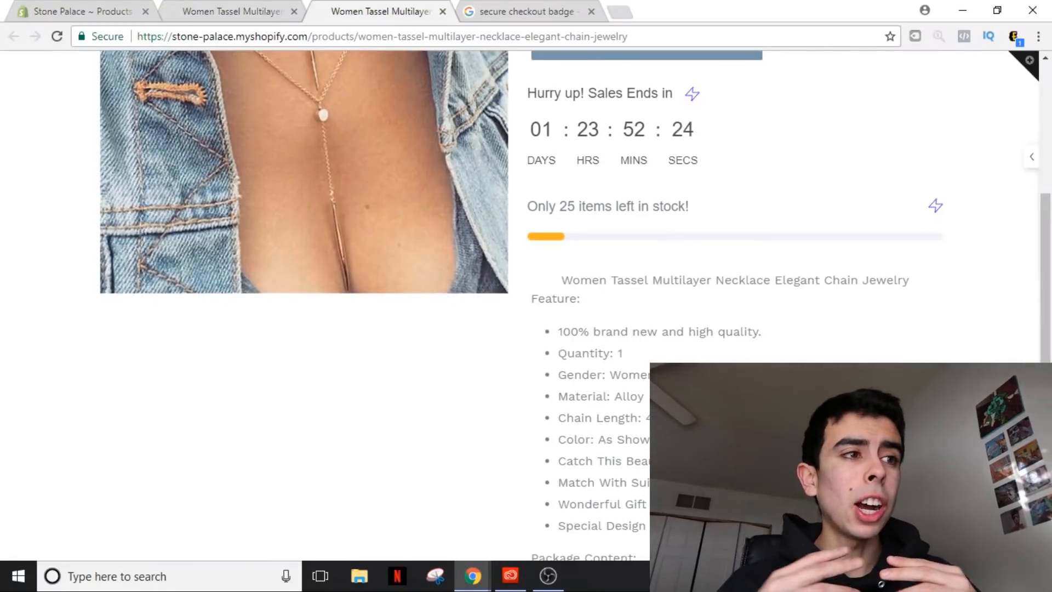